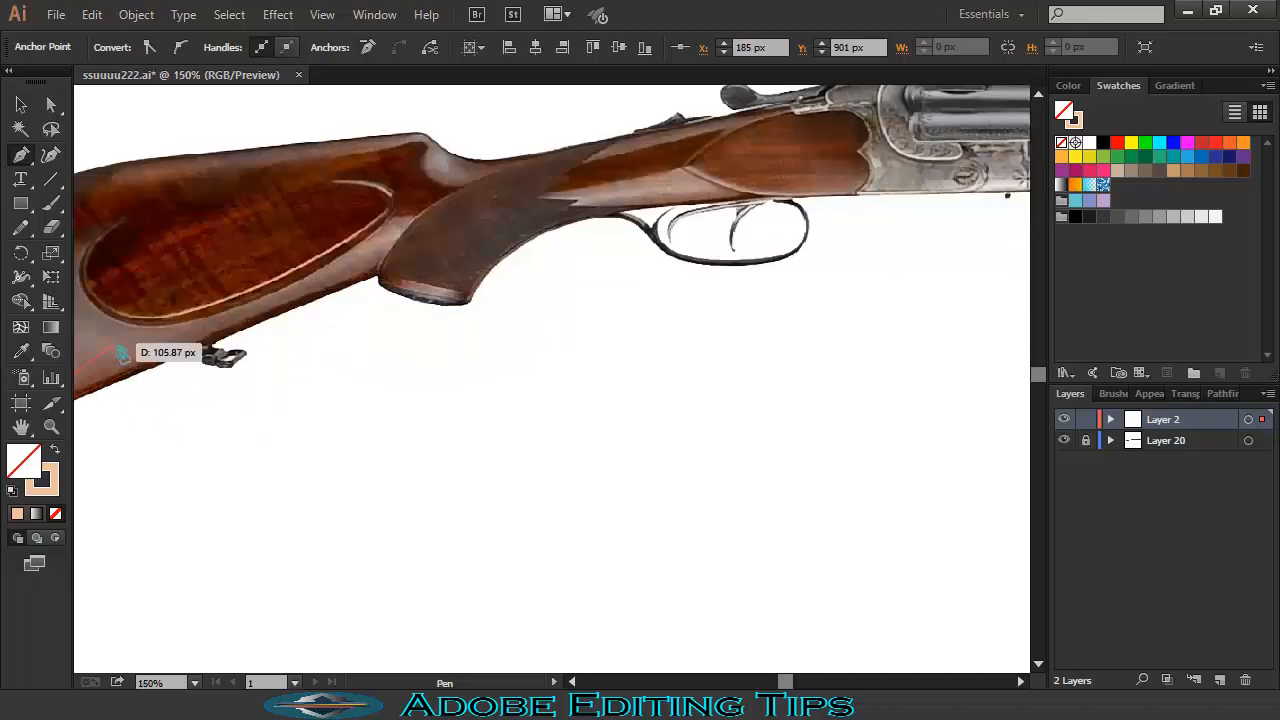
- Trace the butt plate at the rear of the stock with the Pen tool and close the path
drag(150, 334, 396, 333)
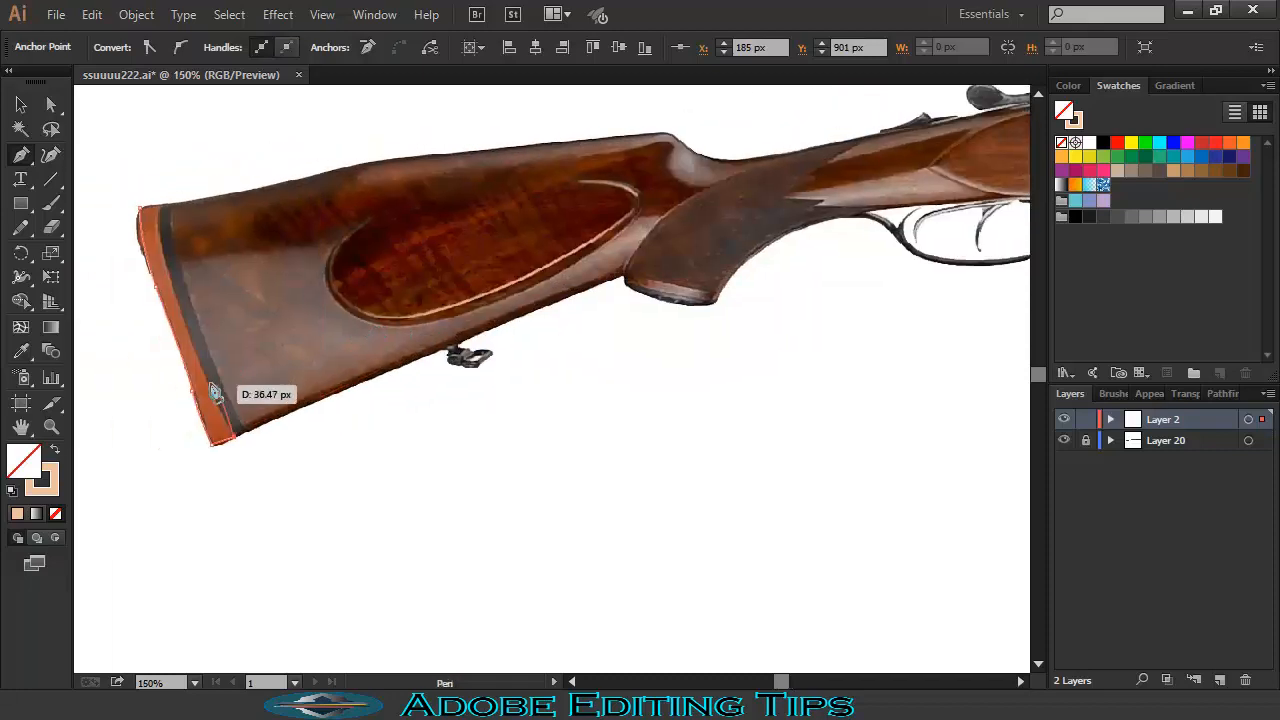
click(160, 211)
drag(178, 190, 179, 189)
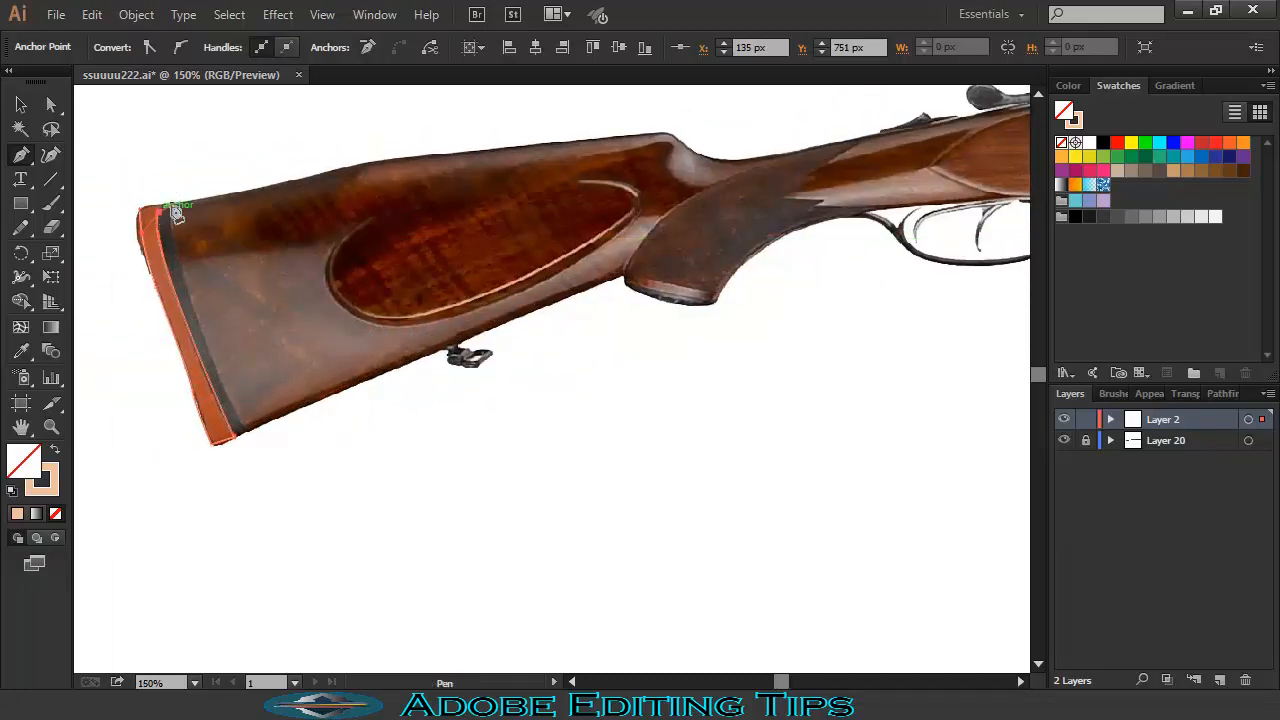
click(140, 208)
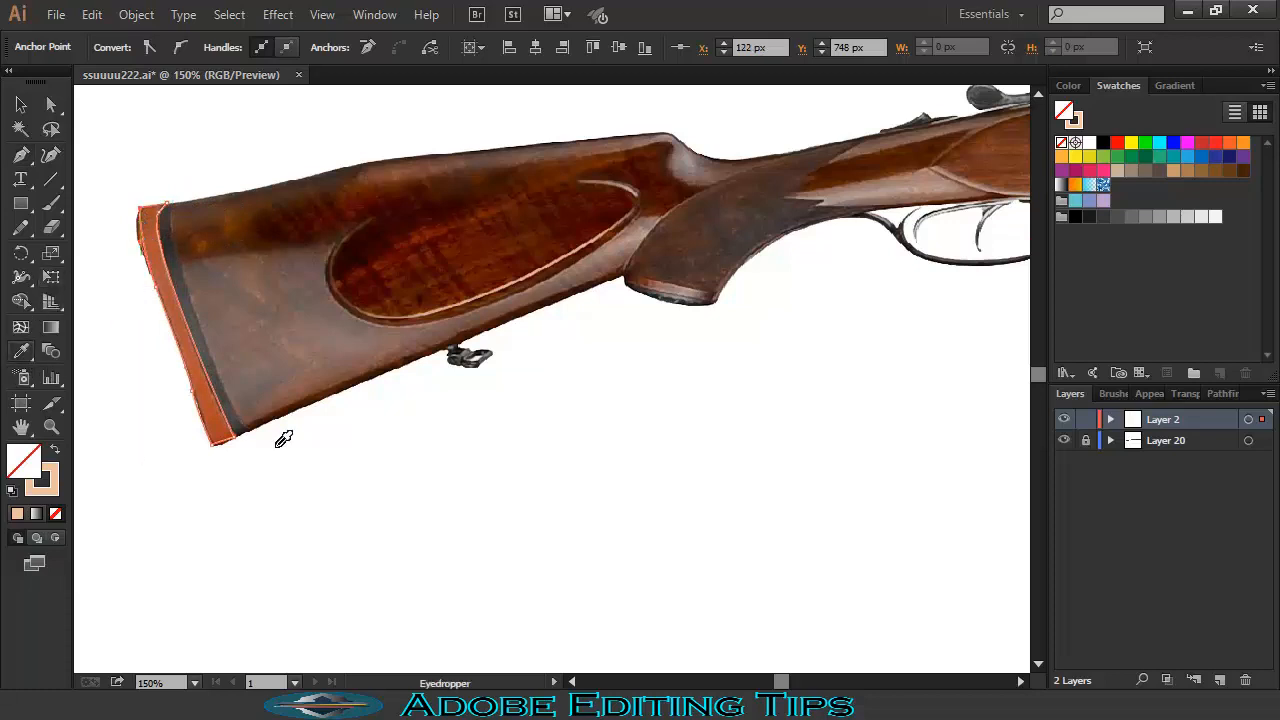
- Fill the butt plate with orange sampled from the photo and deselect it
click(228, 418)
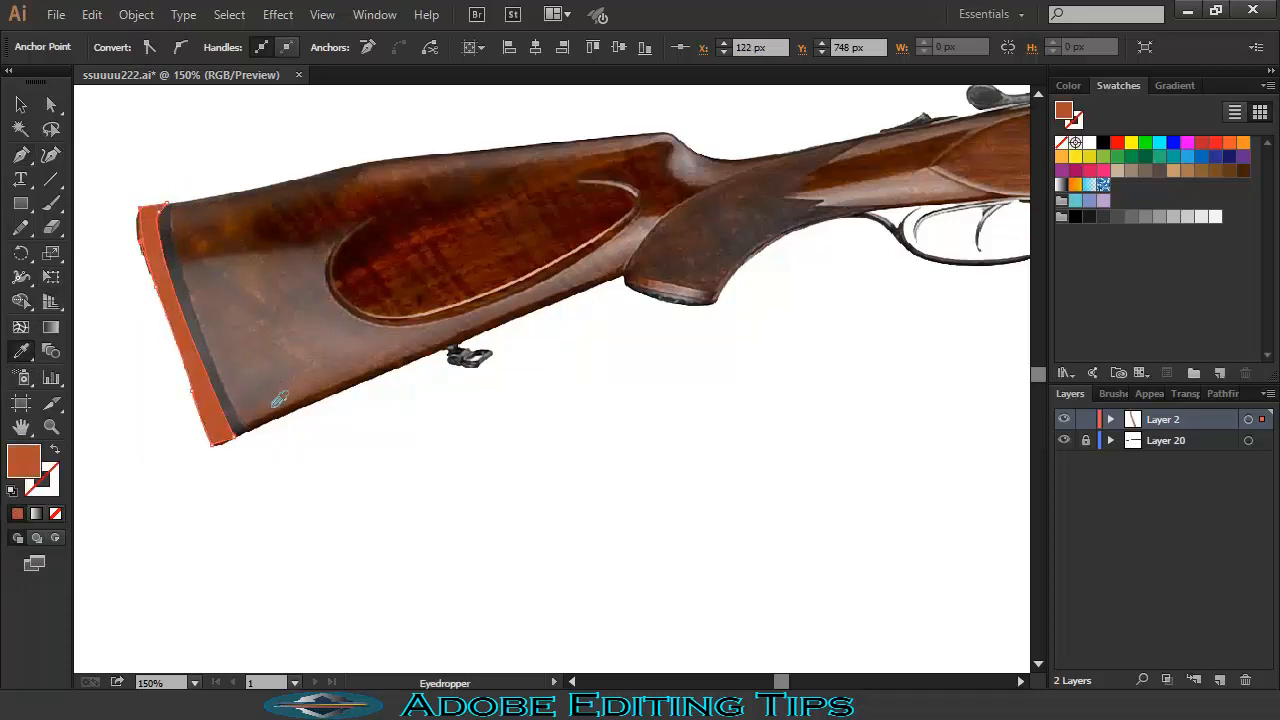
key(ctrl+shift+a)
click(22, 157)
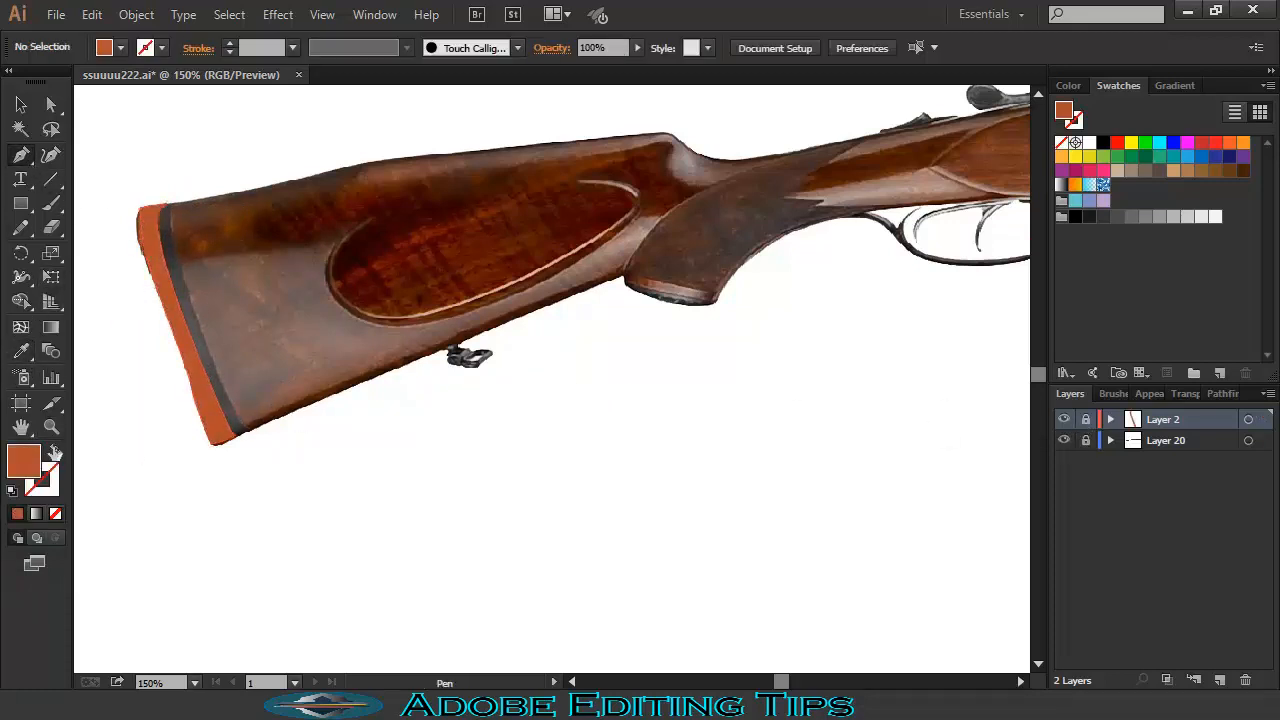
- On a new layer with no fill, trace the stock's top edge from the butt to the wrist
click(54, 451)
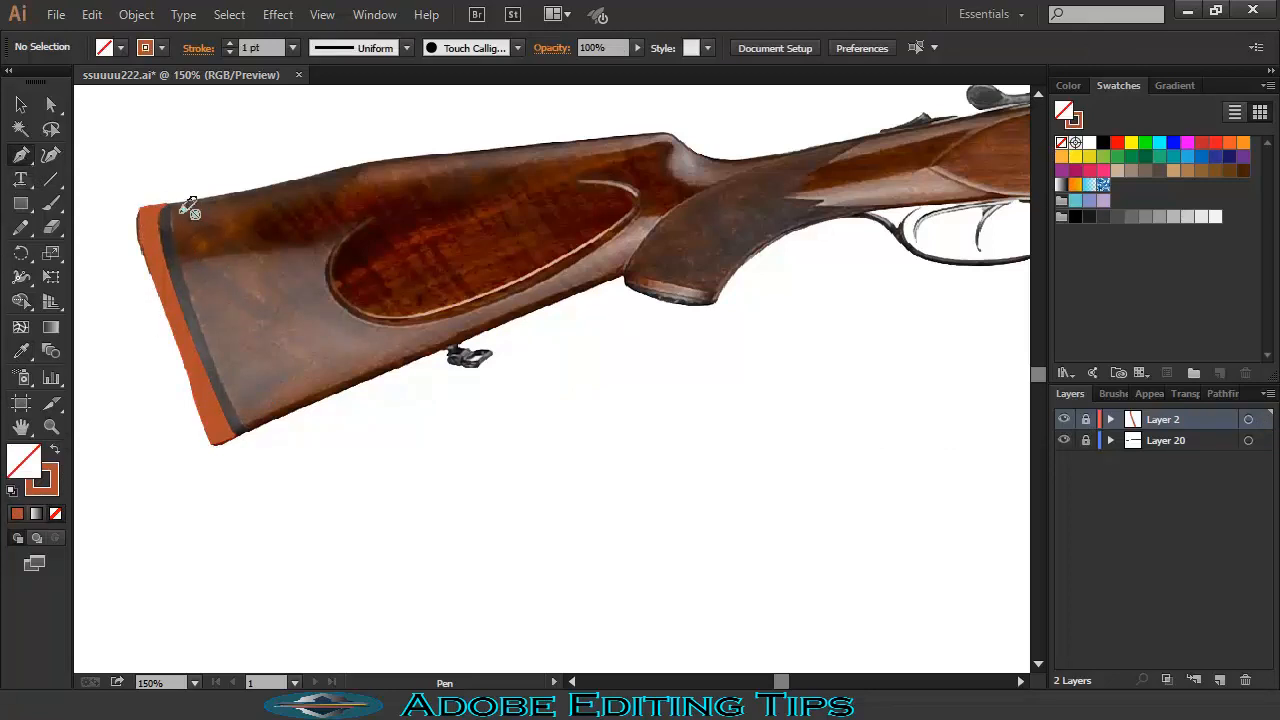
click(1220, 680)
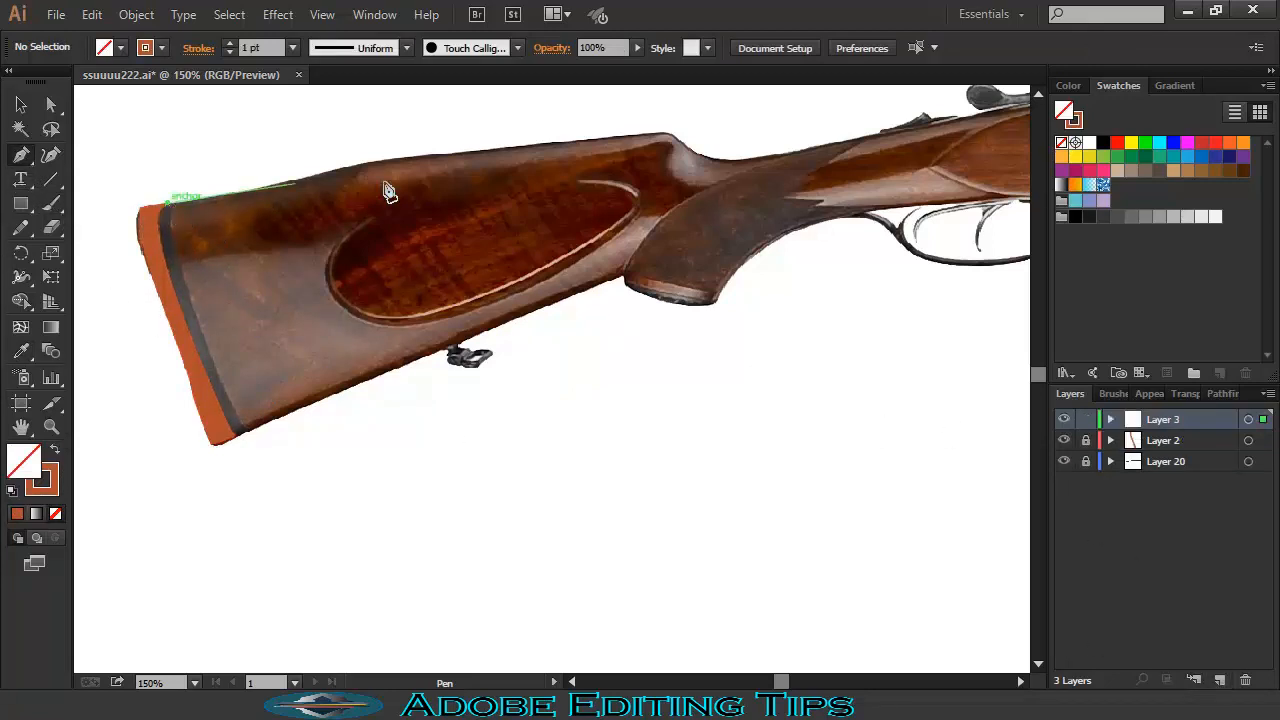
click(662, 134)
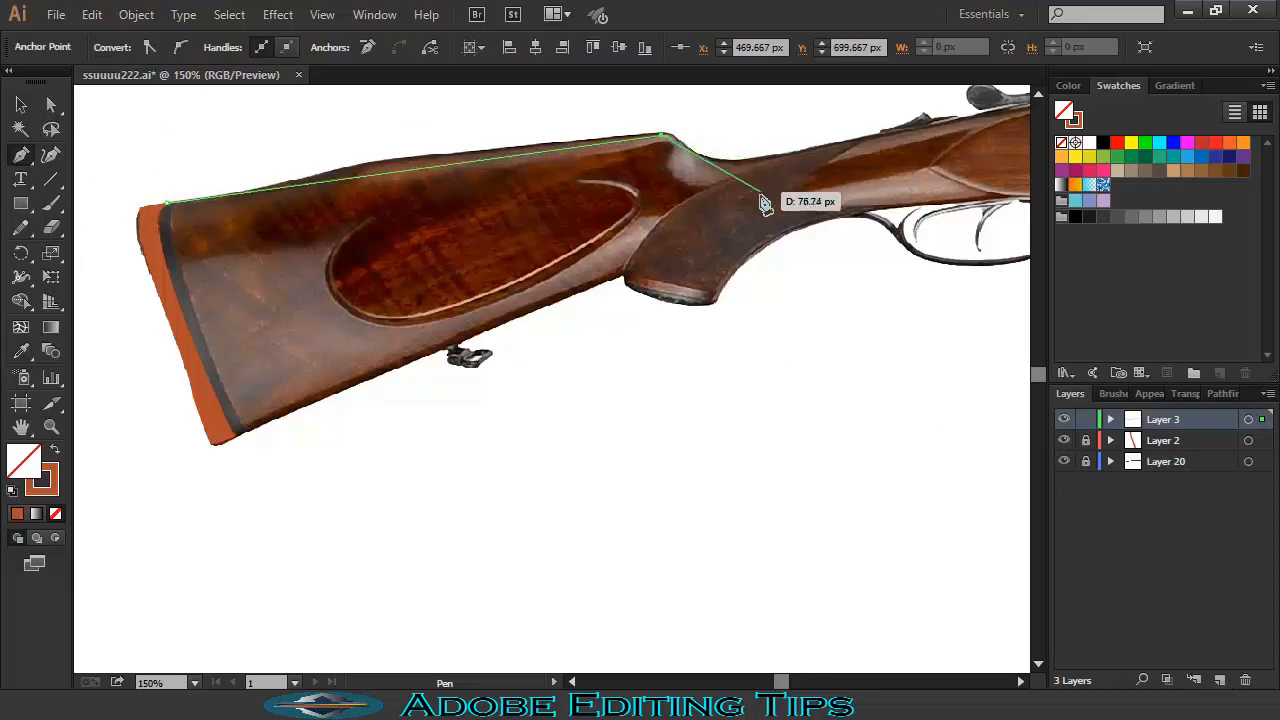
key(ctrl+z)
drag(447, 155, 483, 161)
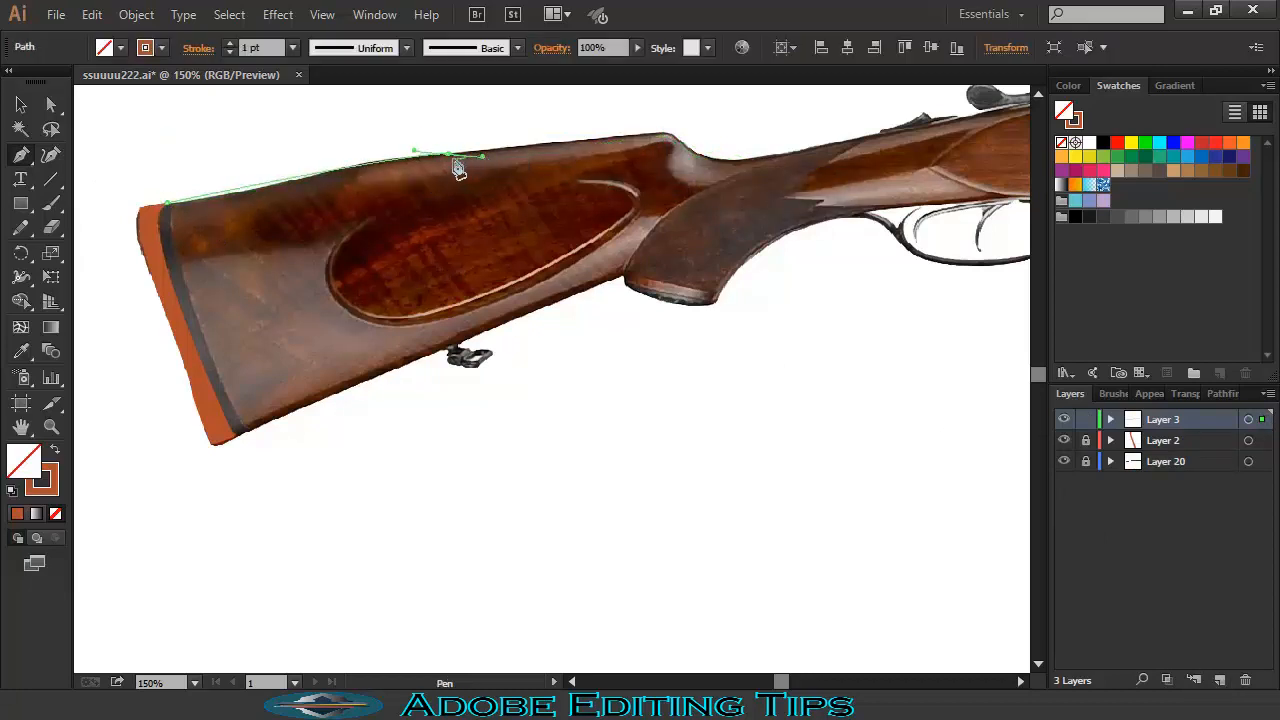
drag(628, 136, 697, 155)
drag(795, 150, 848, 139)
click(796, 150)
- Continue the stock outline down the receiver edge, along the underside and around the pistol grip
key(space)
drag(753, 214, 503, 314)
drag(731, 215, 850, 259)
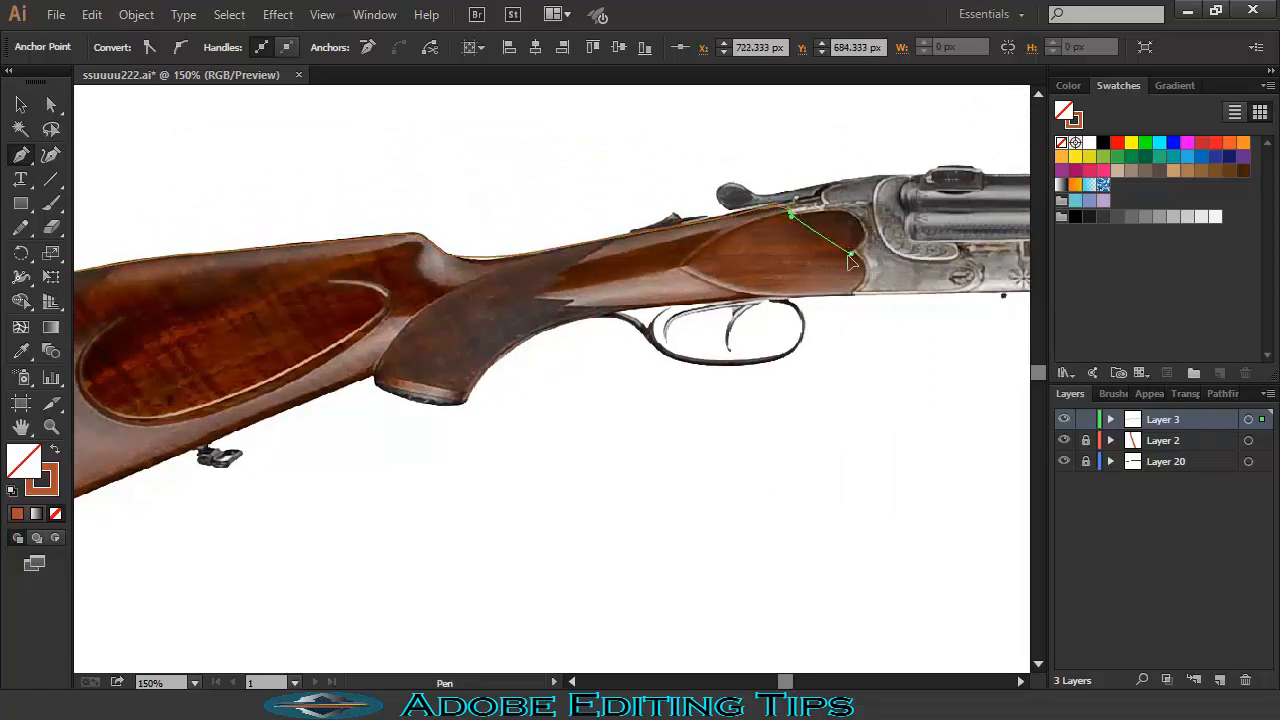
click(847, 293)
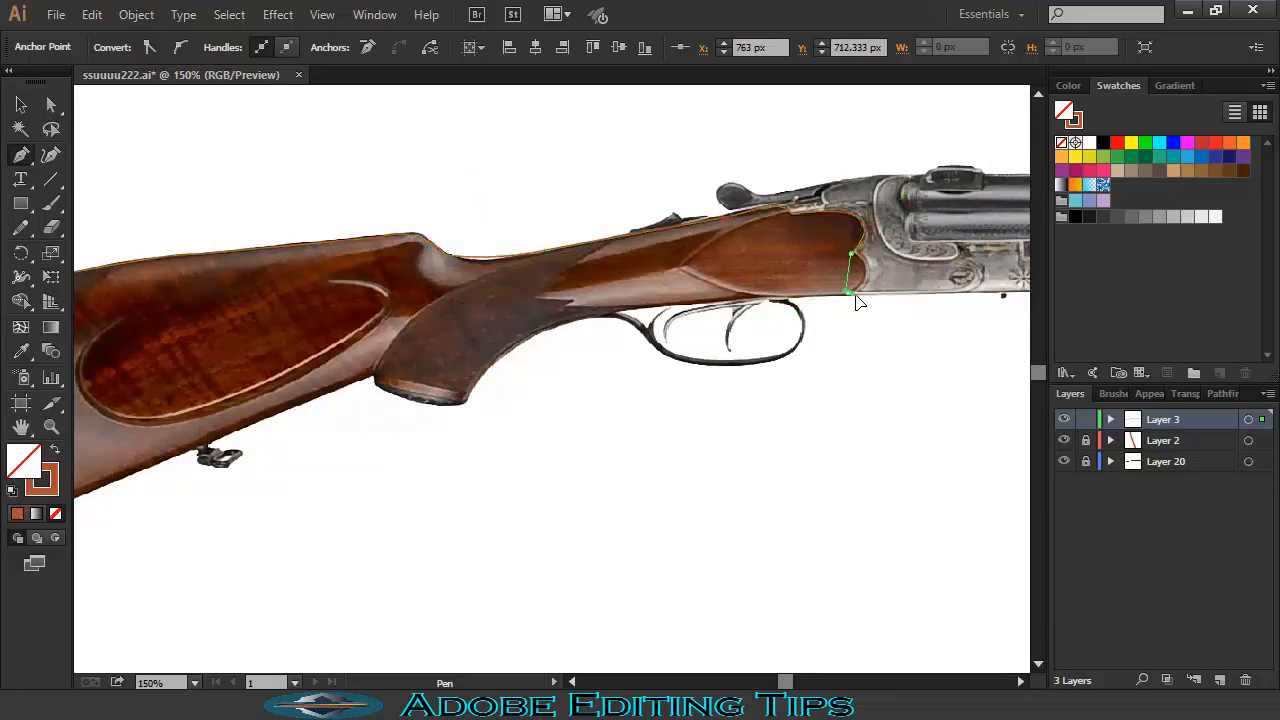
click(849, 294)
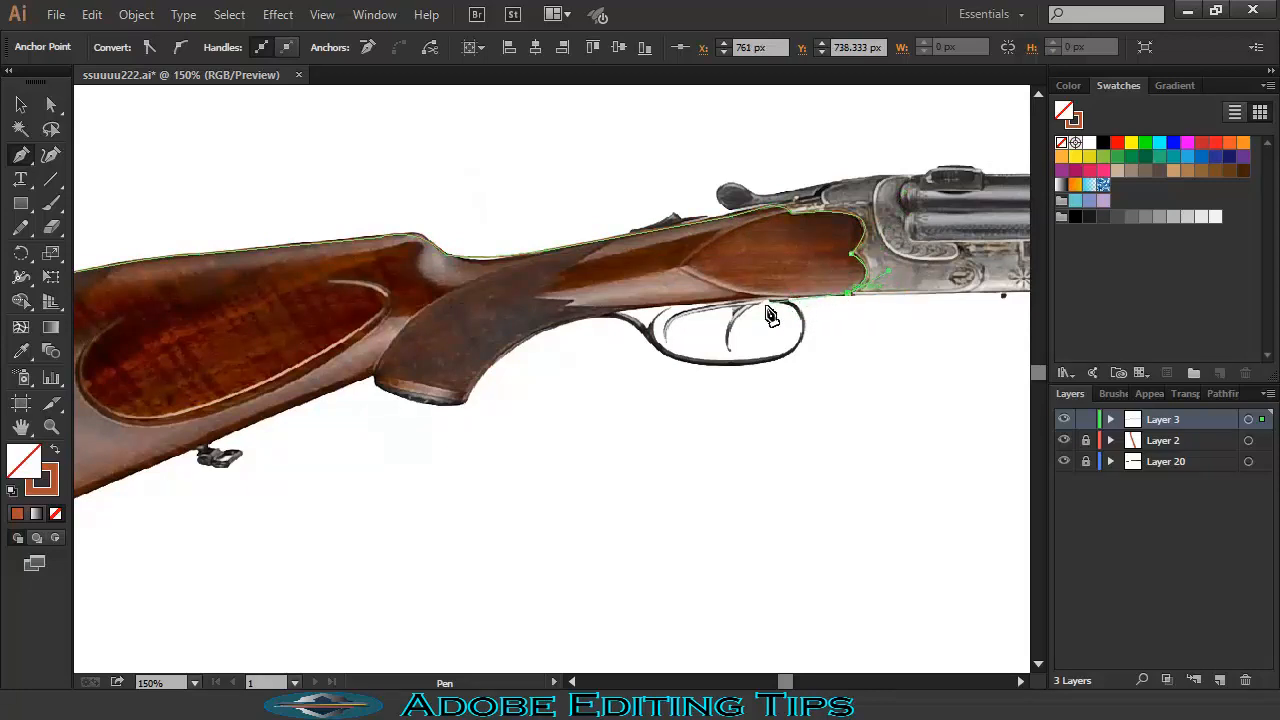
click(646, 302)
click(596, 316)
click(464, 405)
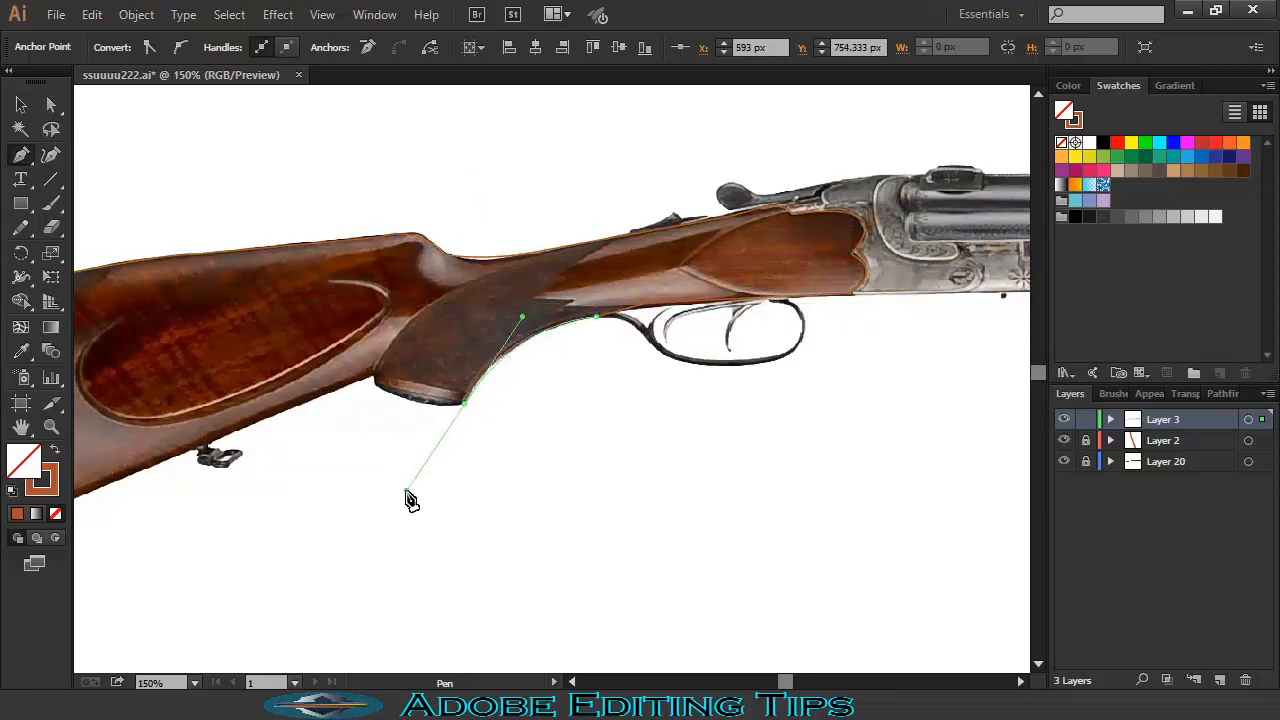
click(464, 404)
click(374, 381)
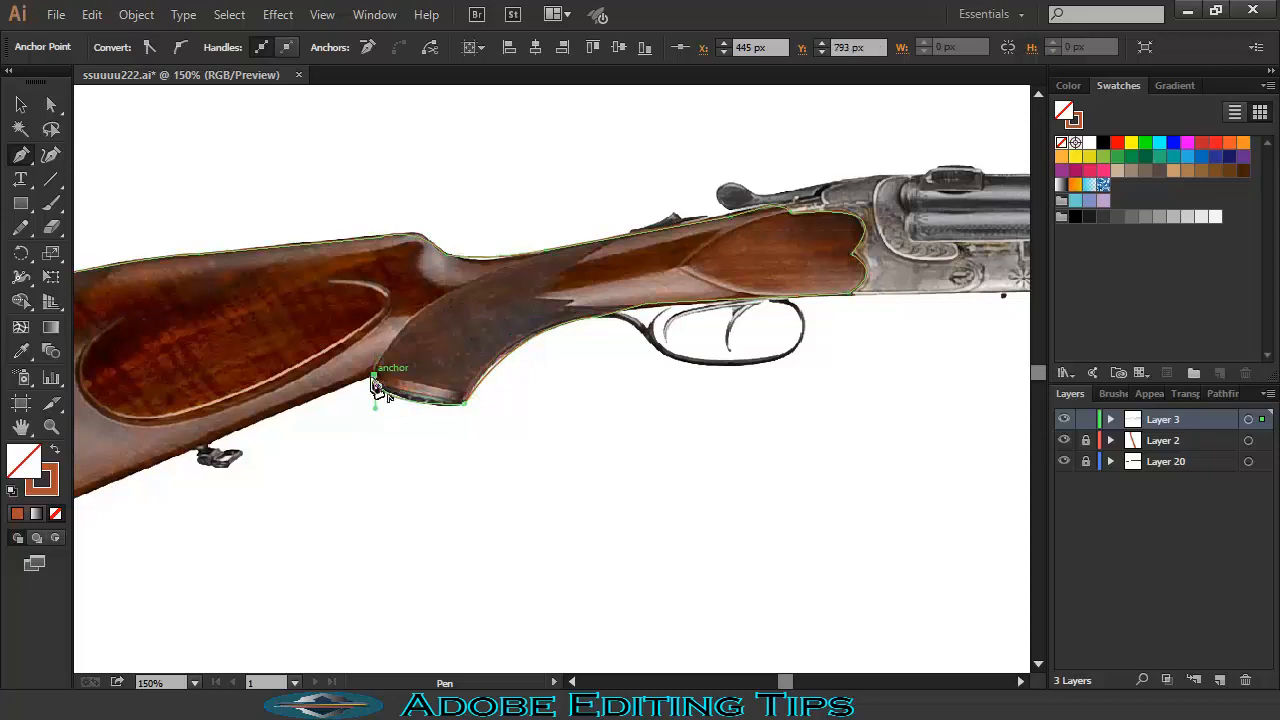
click(184, 455)
- Finish the stock outline at its lower rear corner and close the path at the starting anchor
drag(138, 476, 392, 421)
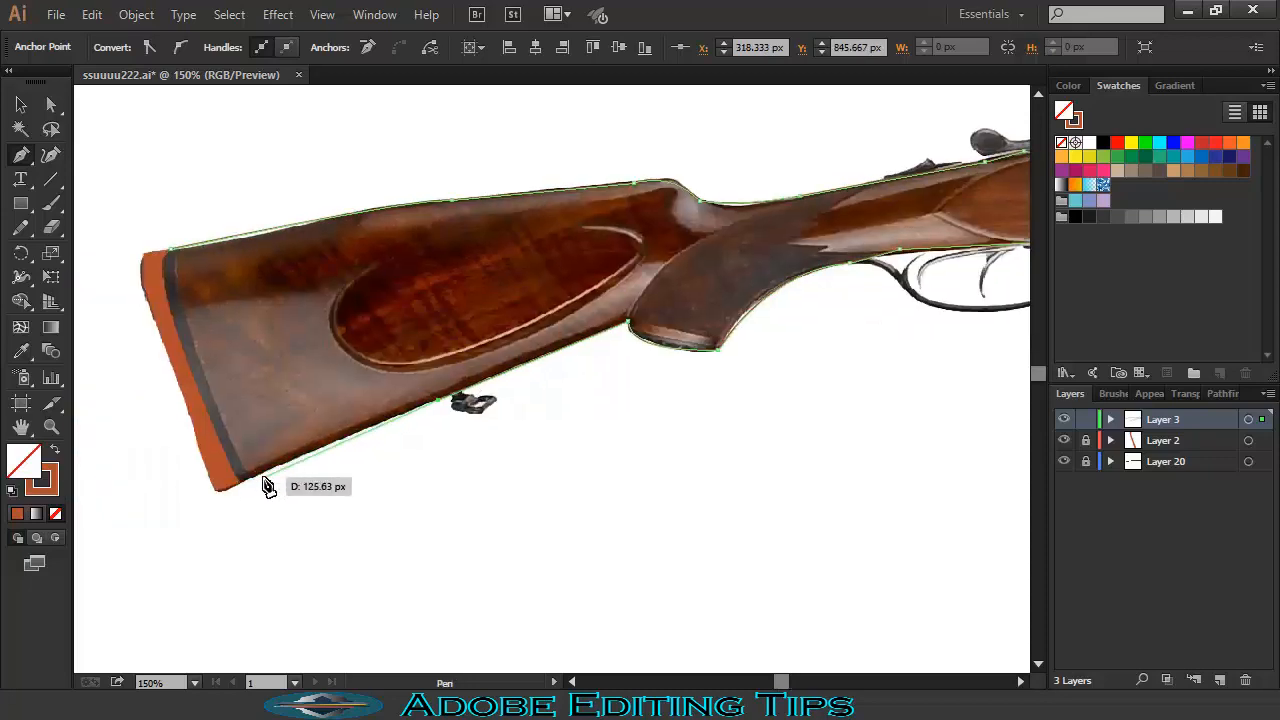
click(253, 477)
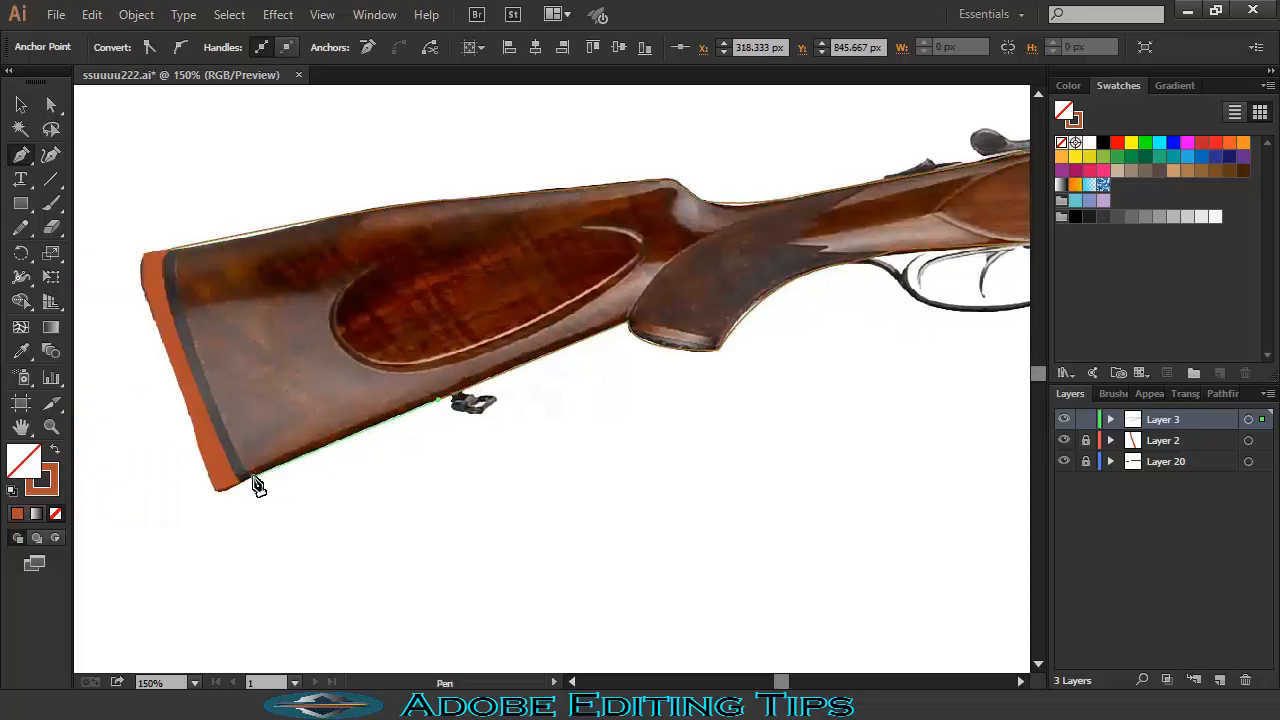
click(179, 258)
click(179, 260)
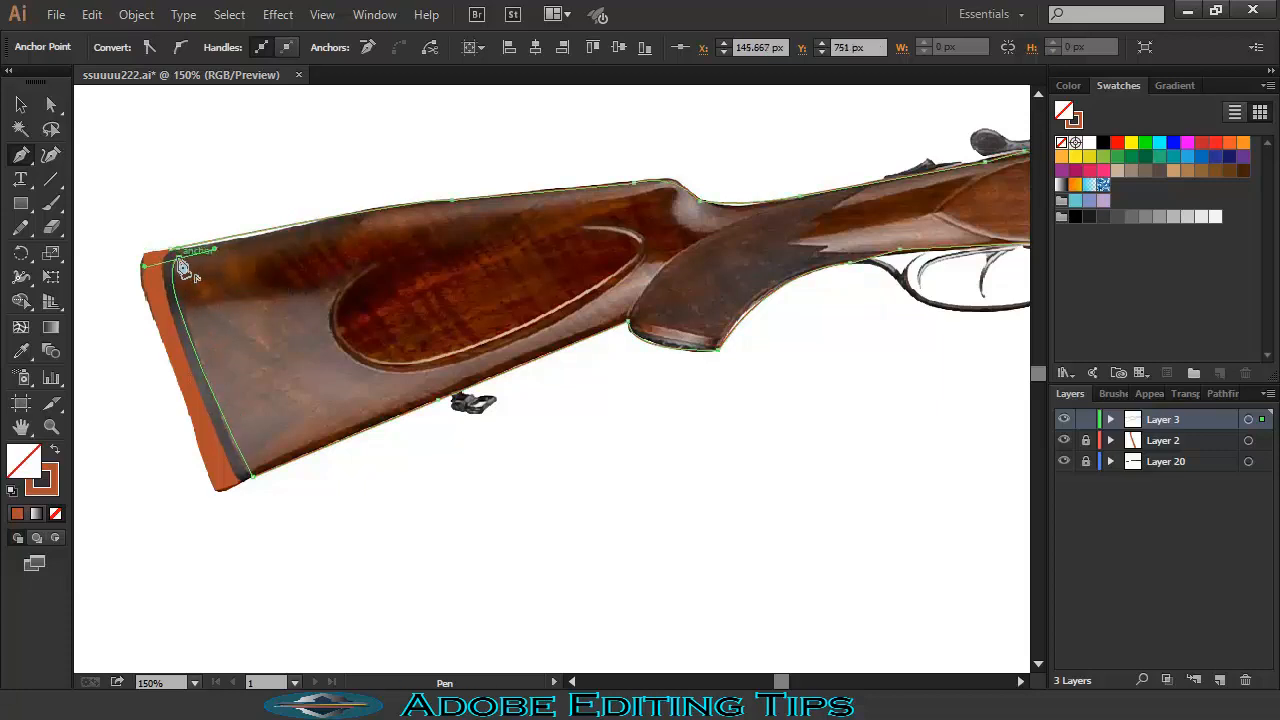
- Fill the stock with wood brown sampled from the photo and lock its layer
key(i)
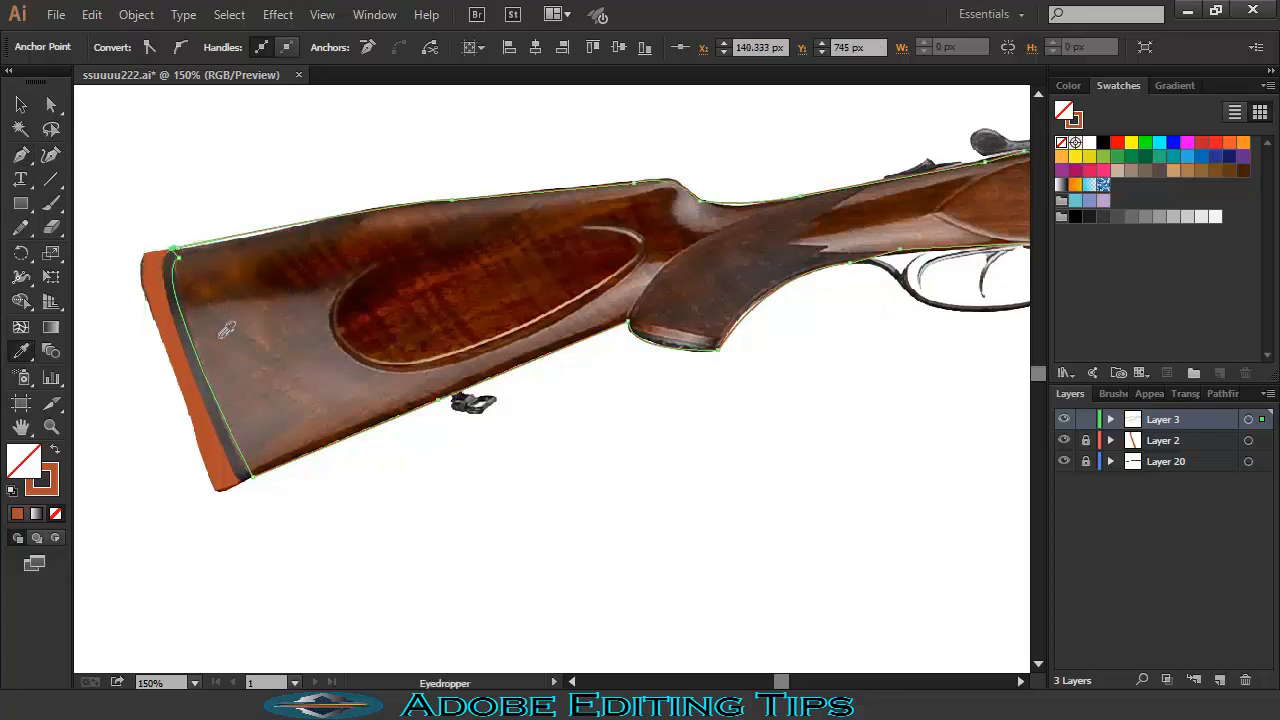
click(195, 271)
key(ctrl+minus)
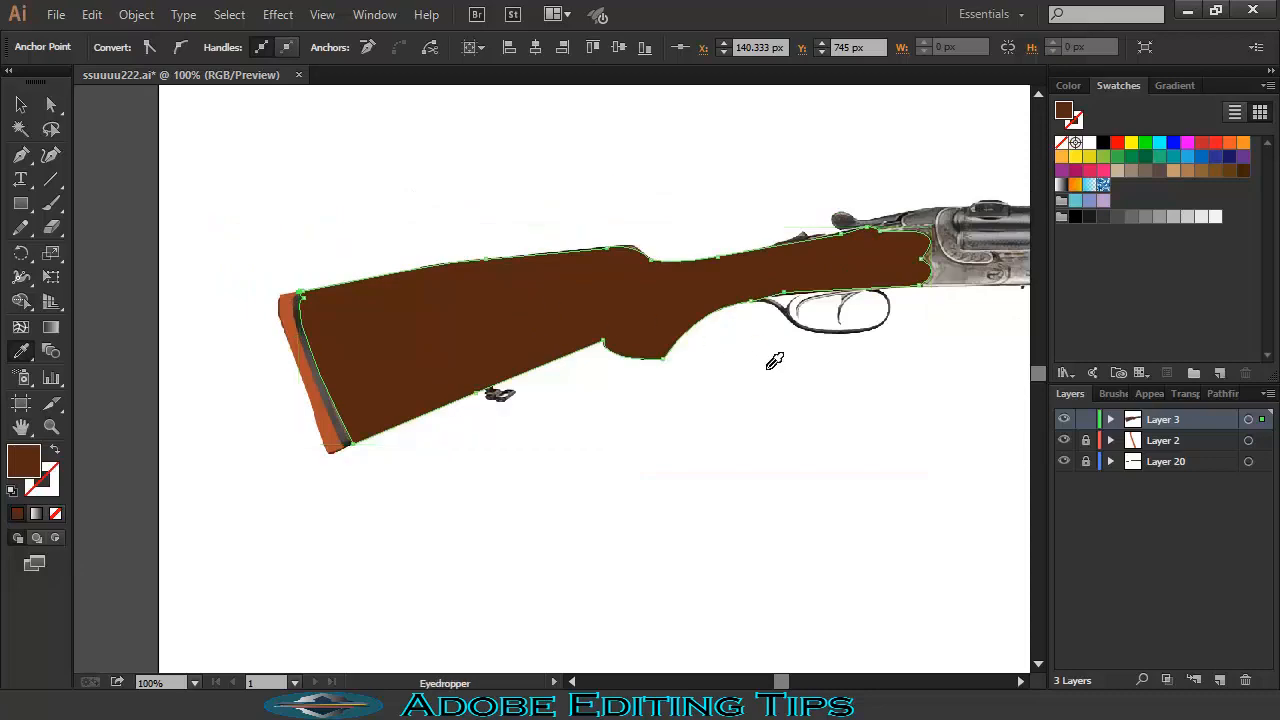
click(1086, 421)
- Add a new layer for the forend, set a no-fill brown stroke, and zoom in on it
drag(790, 273, 386, 350)
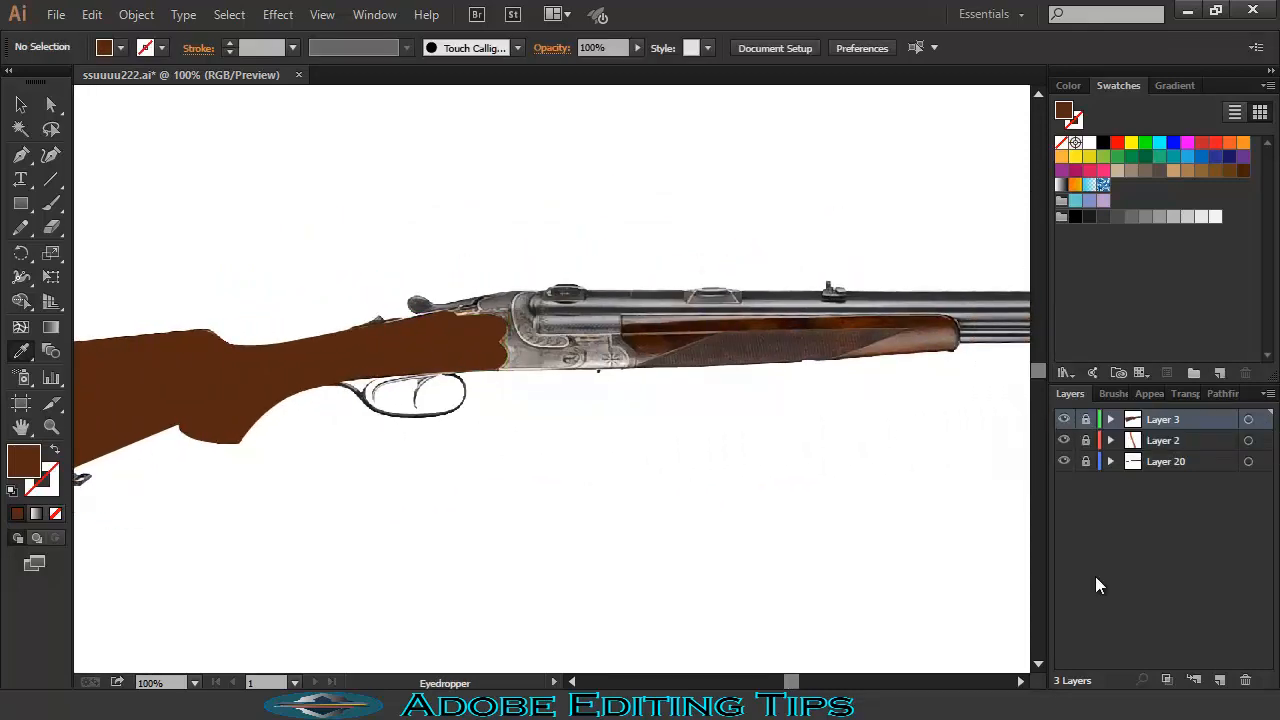
key(ctrl+l)
click(21, 155)
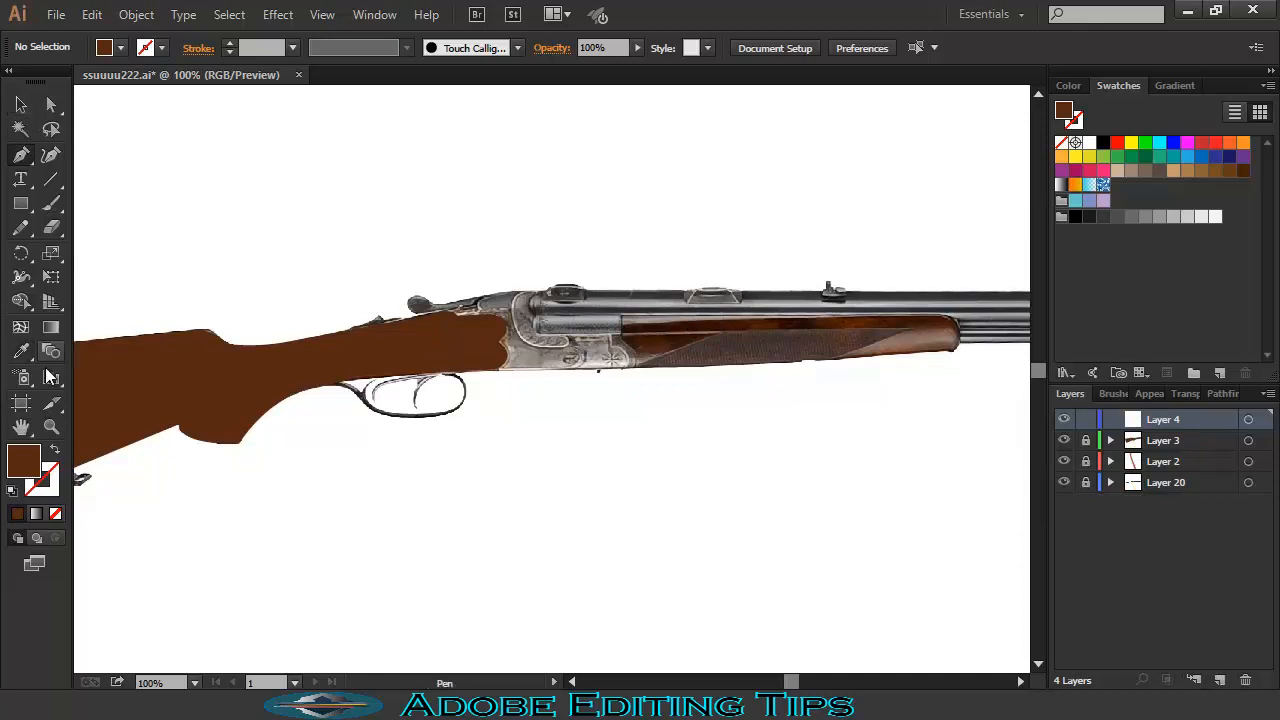
click(55, 450)
drag(757, 348, 604, 346)
key(ctrl+equal)
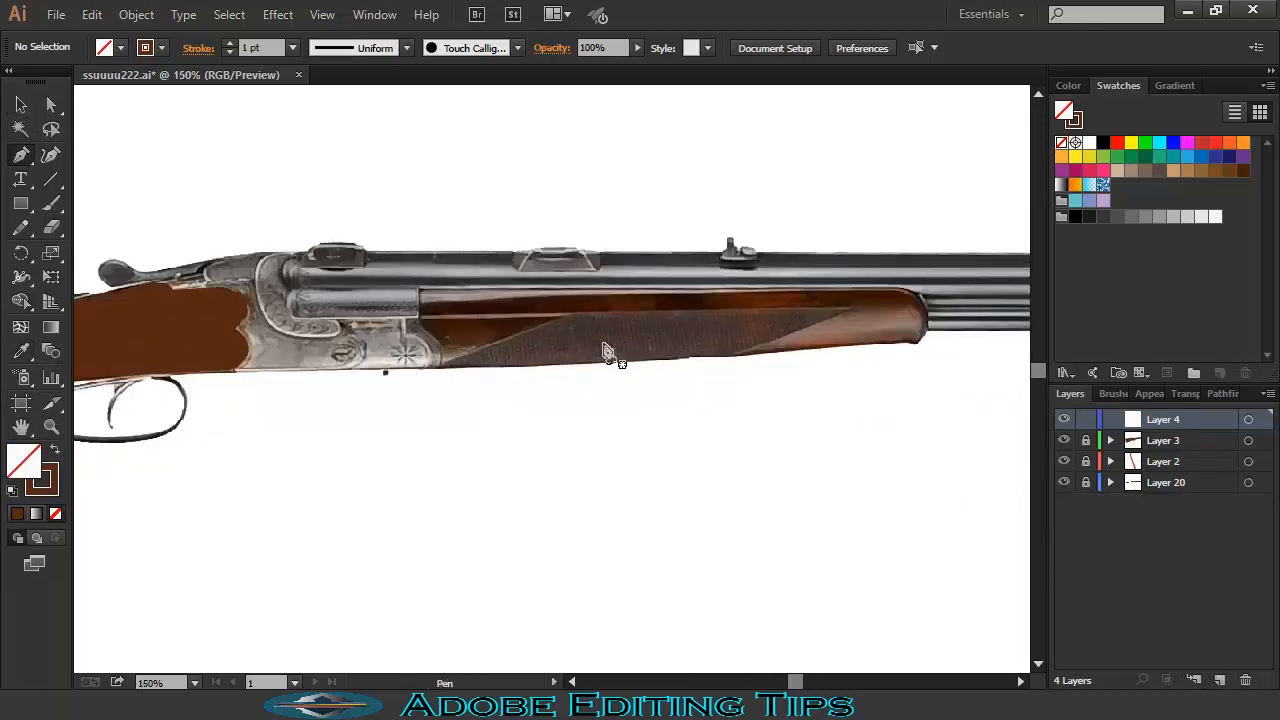
- Trace the forend outline from its curved front tip back to its upper rear corner
click(893, 291)
drag(918, 342, 885, 367)
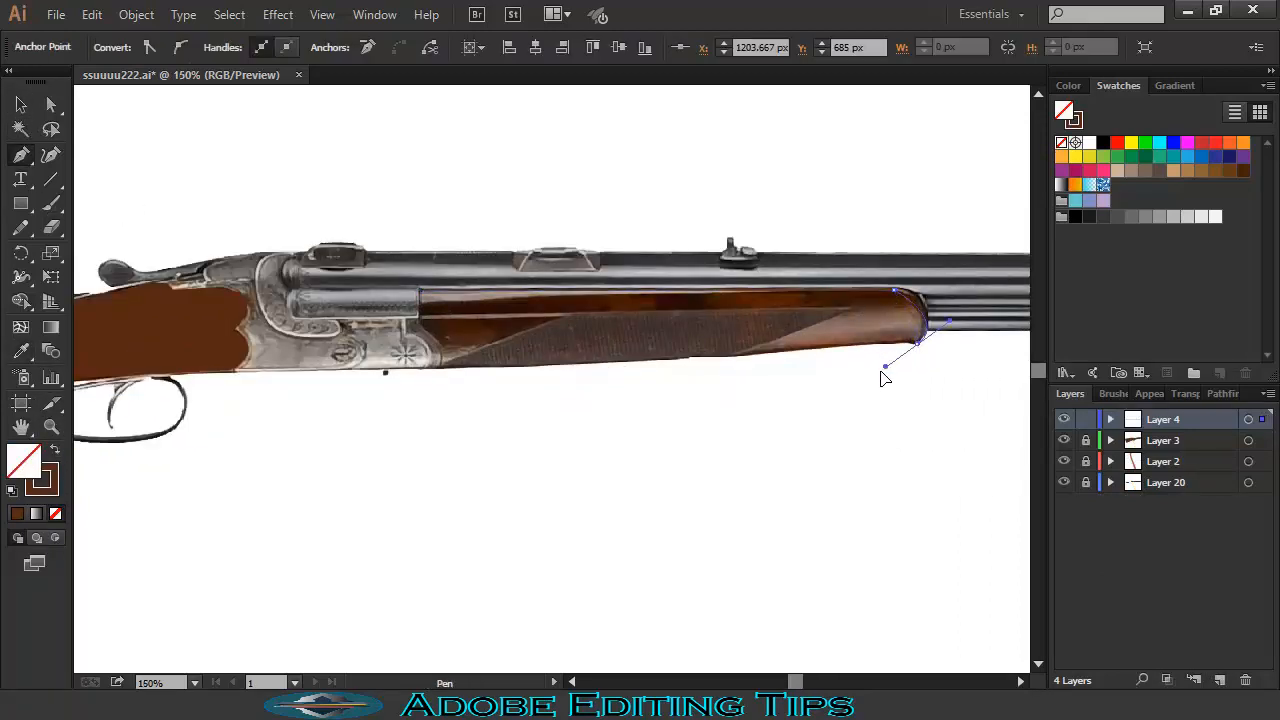
click(917, 343)
click(440, 369)
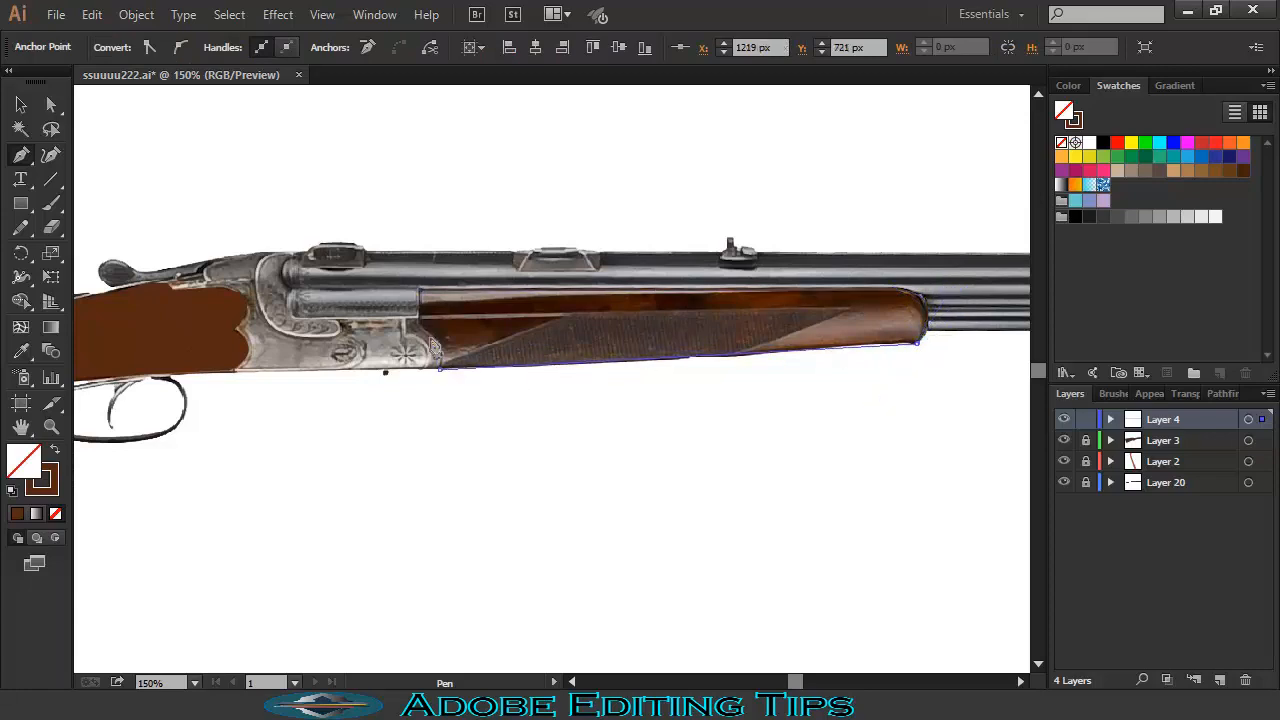
drag(425, 330, 409, 325)
click(426, 331)
click(420, 330)
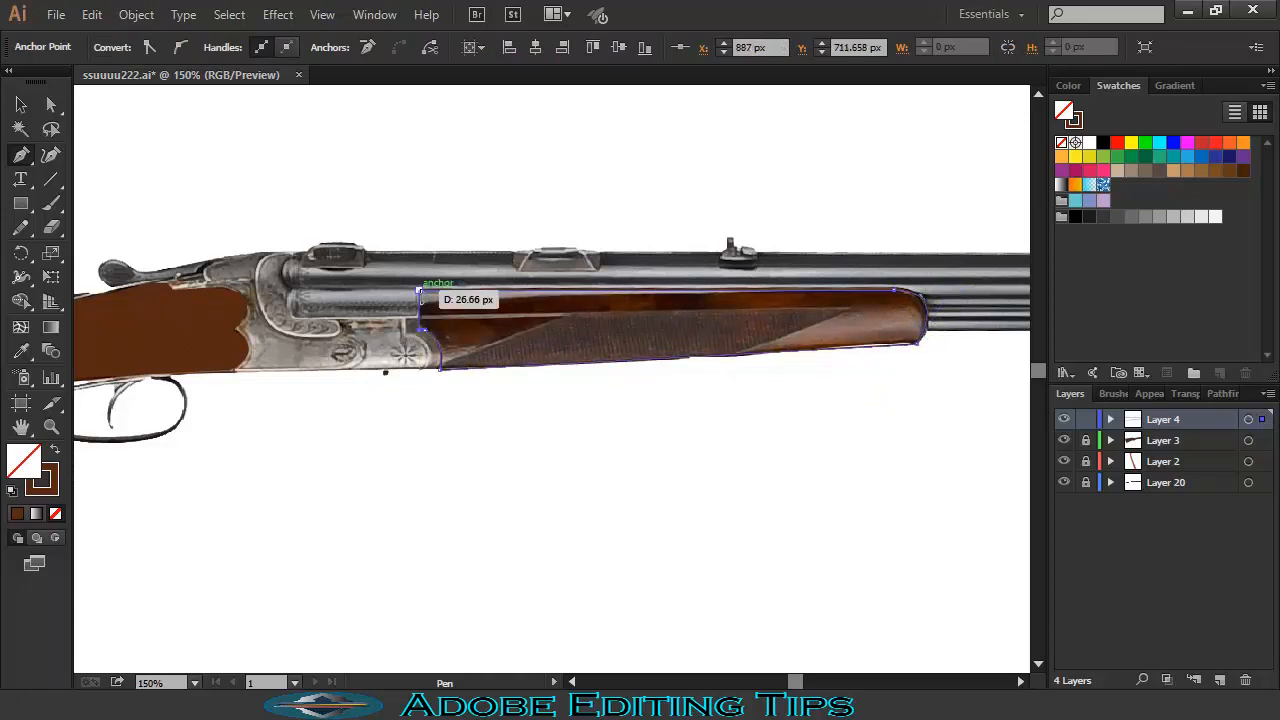
- Fill the forend with the stock's sampled brown and lock its layer
click(22, 350)
click(871, 314)
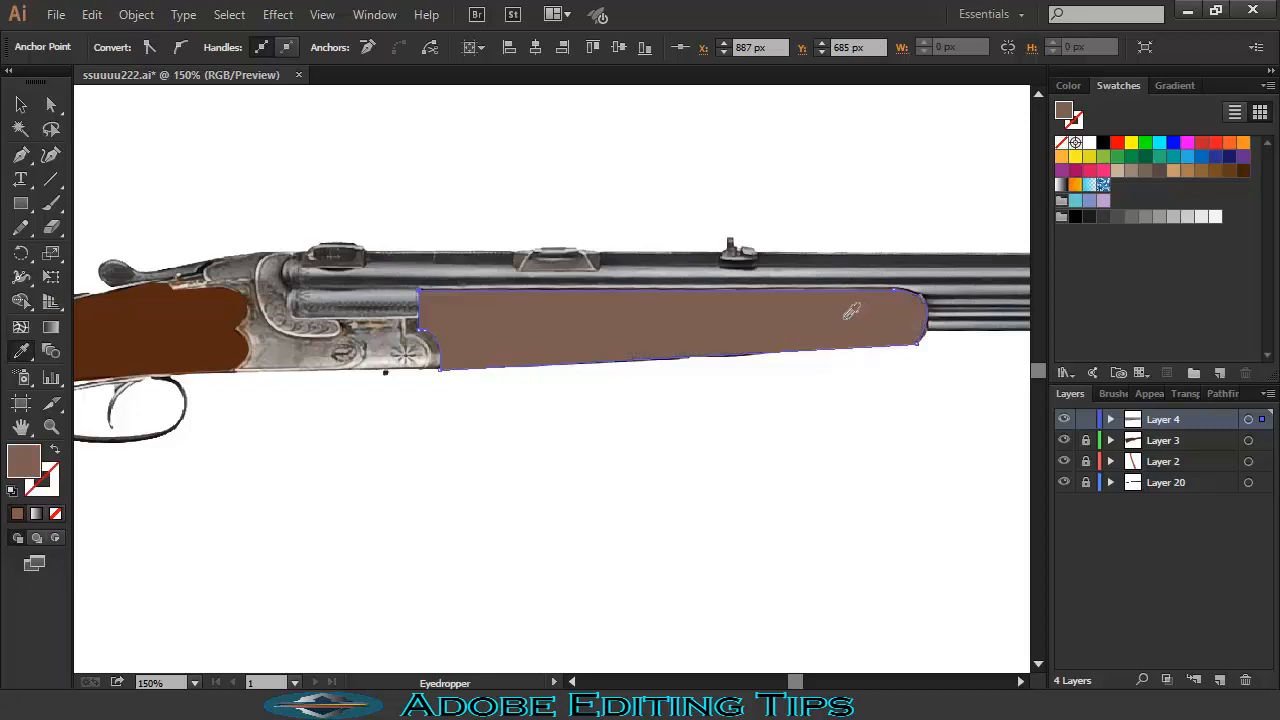
key(ctrl+z)
click(504, 309)
click(506, 307)
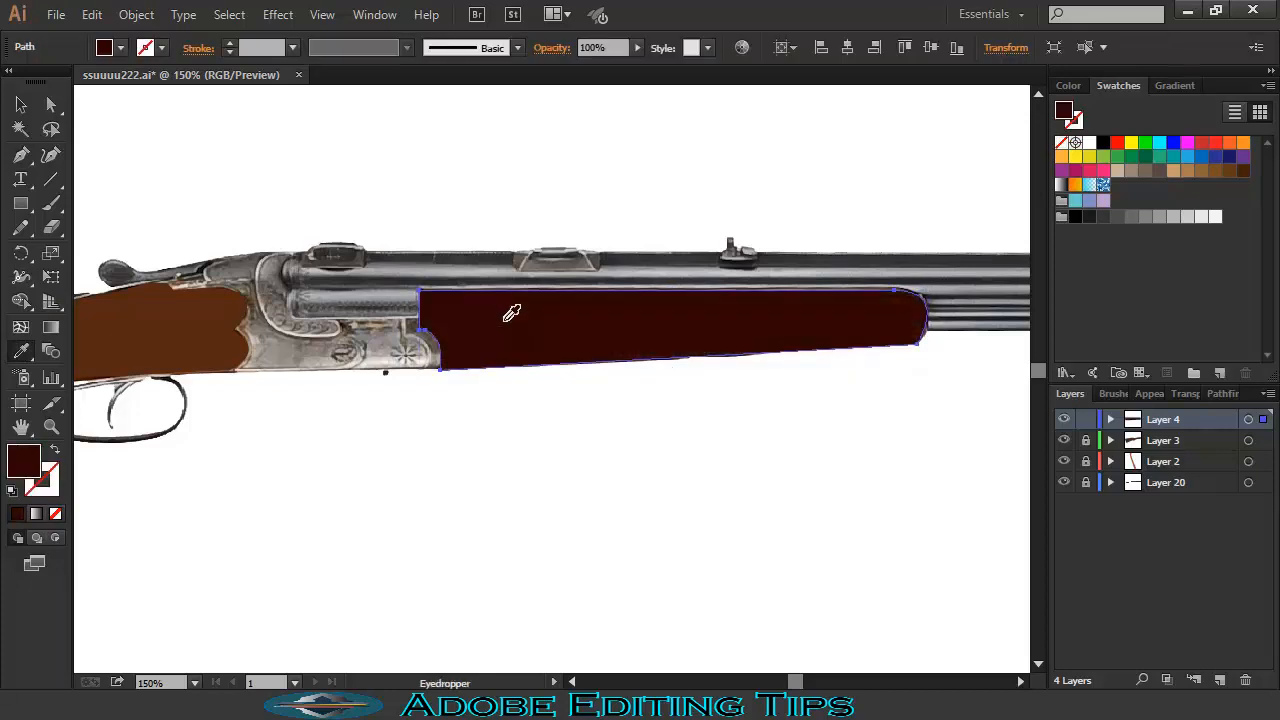
click(223, 323)
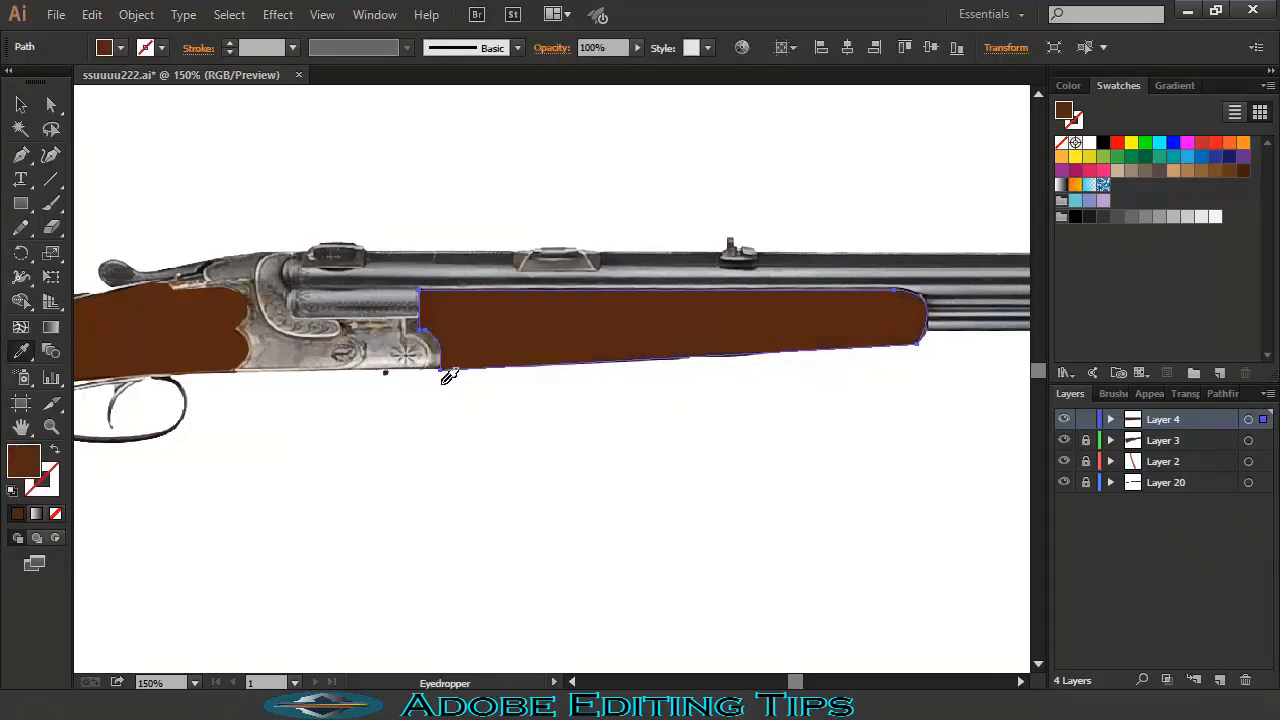
click(1086, 420)
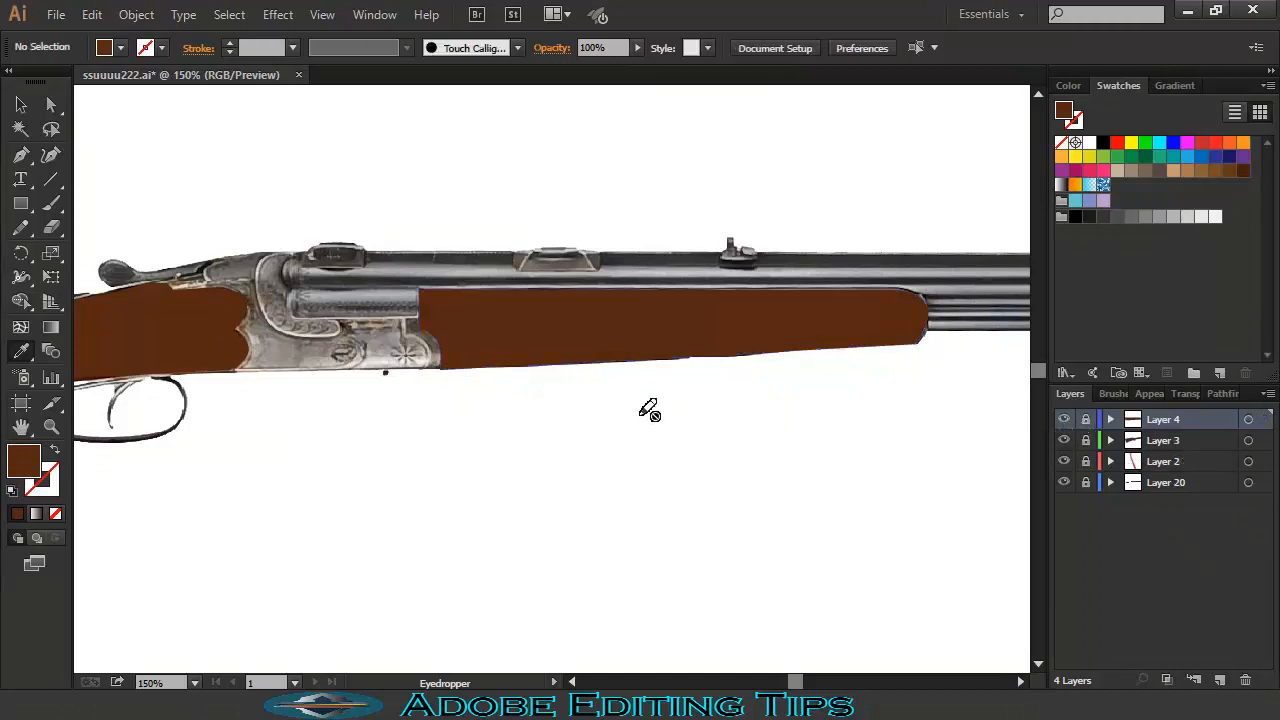
- Add a new layer and start the receiver outline at the stock's edge along its lower edge
key(p)
click(1195, 681)
click(55, 449)
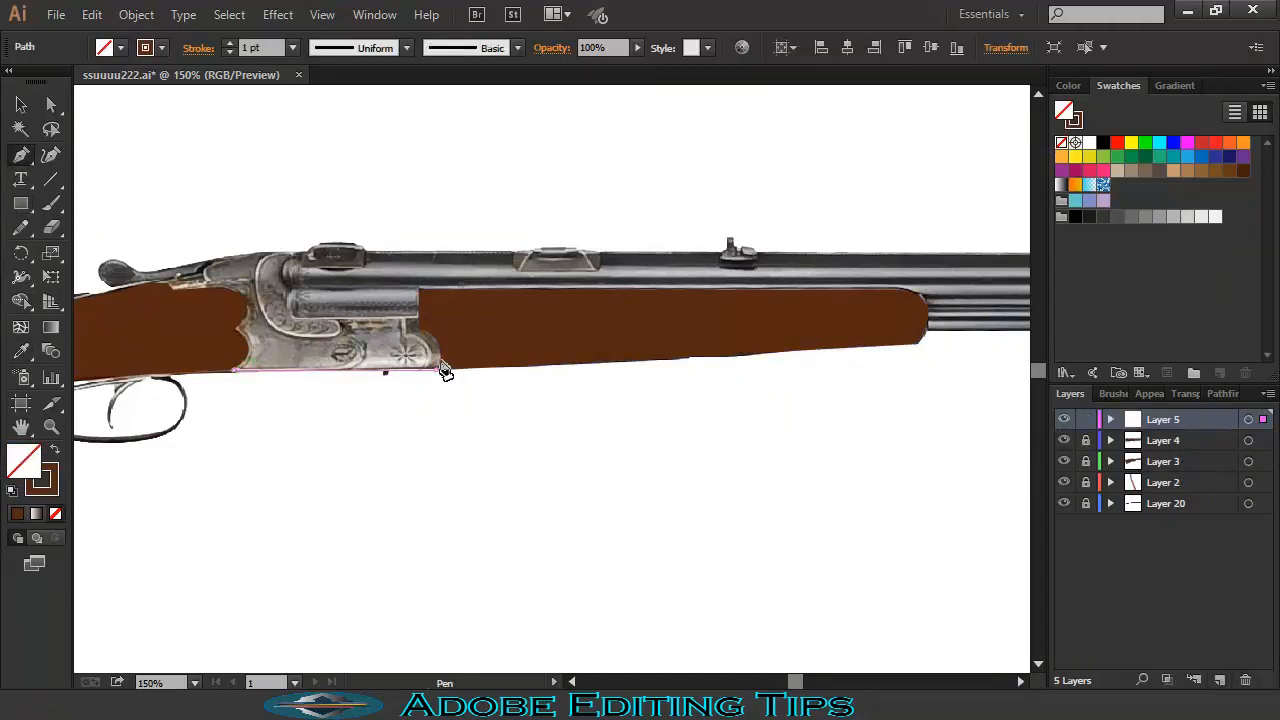
click(436, 368)
click(425, 329)
click(419, 290)
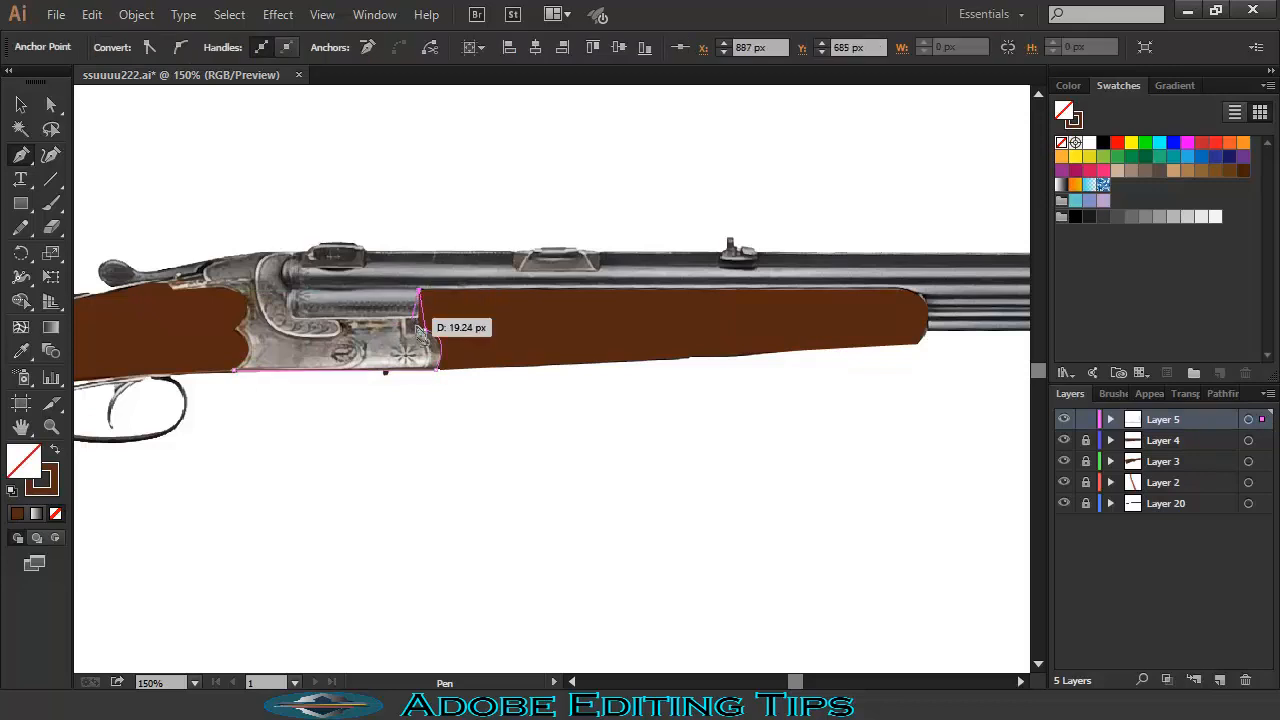
click(419, 318)
click(294, 318)
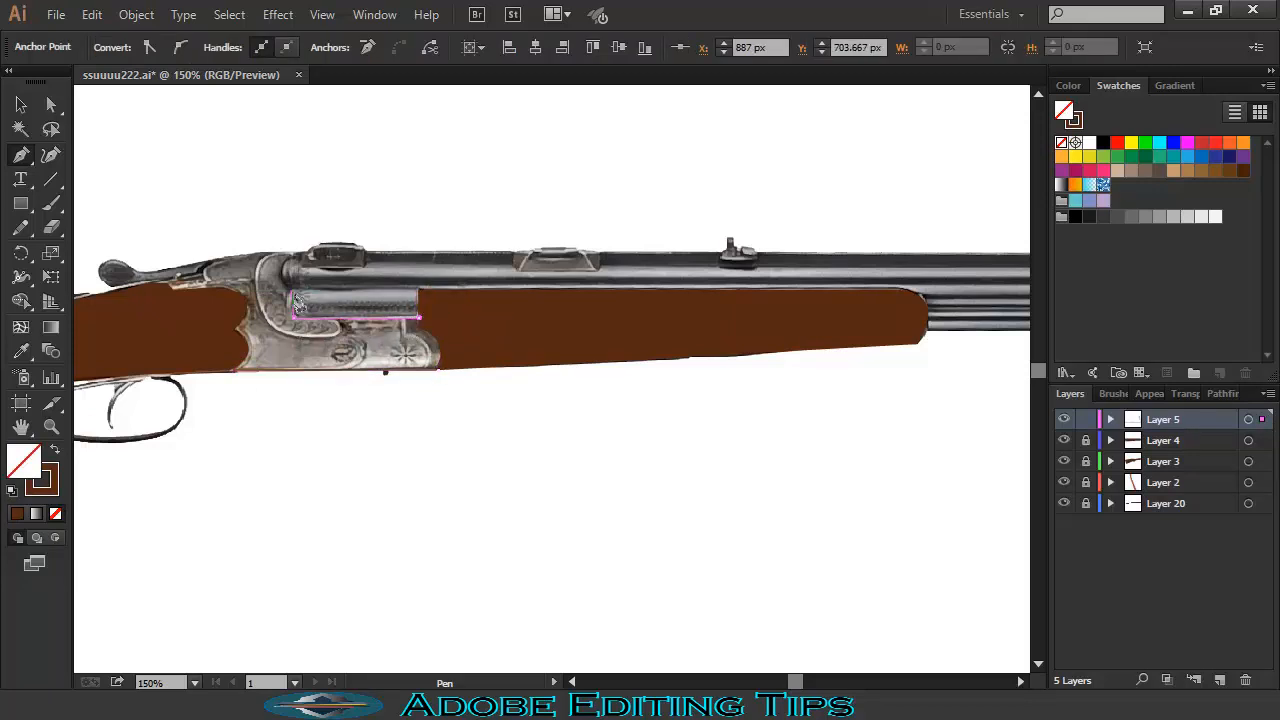
- Complete the receiver outline around its front, top and rear, closing it at the start point
drag(291, 290, 304, 287)
click(291, 290)
click(291, 253)
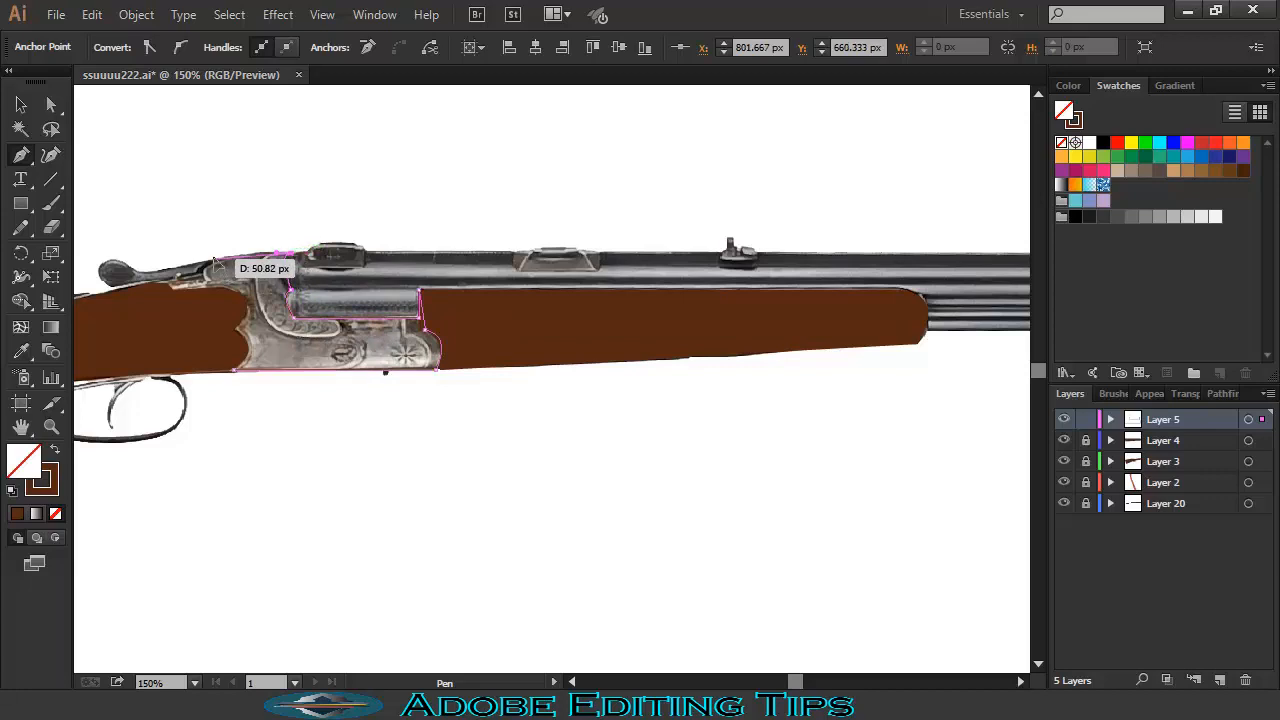
drag(215, 259, 197, 266)
click(168, 282)
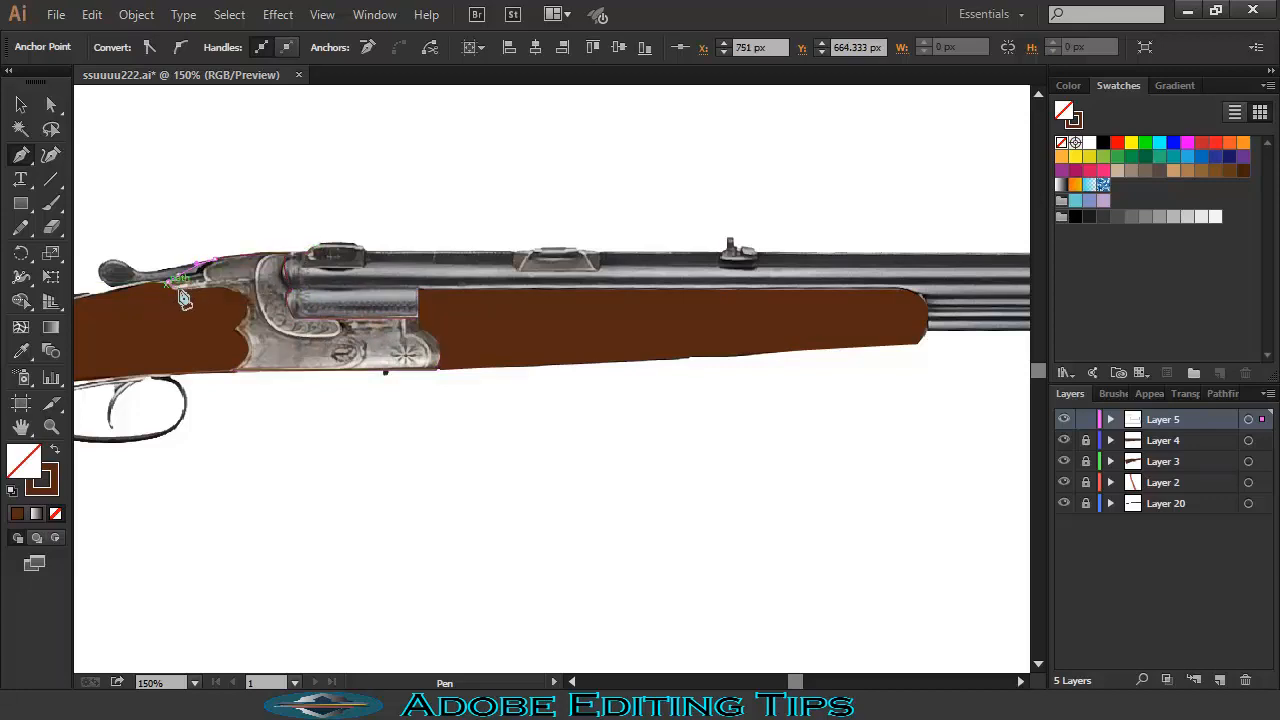
click(172, 289)
drag(237, 326, 237, 370)
click(240, 375)
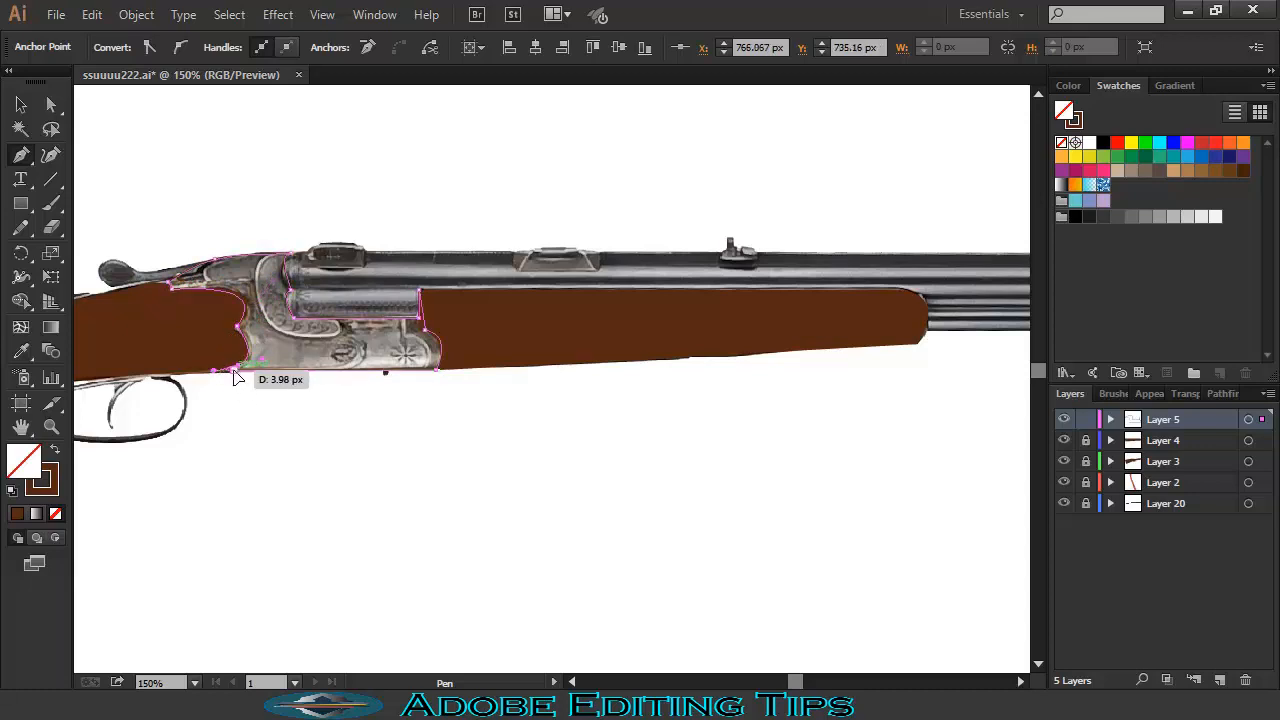
- Fill the receiver with sampled light grey and lock its layer
click(21, 354)
click(377, 362)
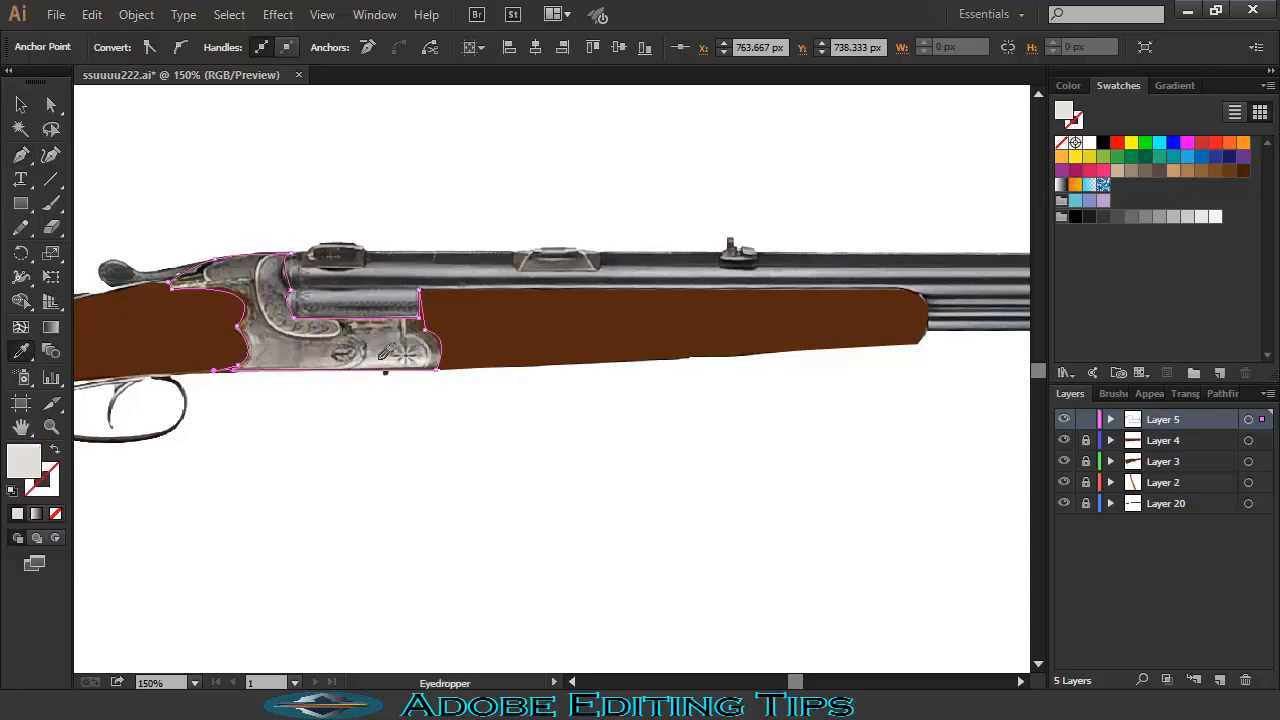
key(ctrl+z)
click(297, 348)
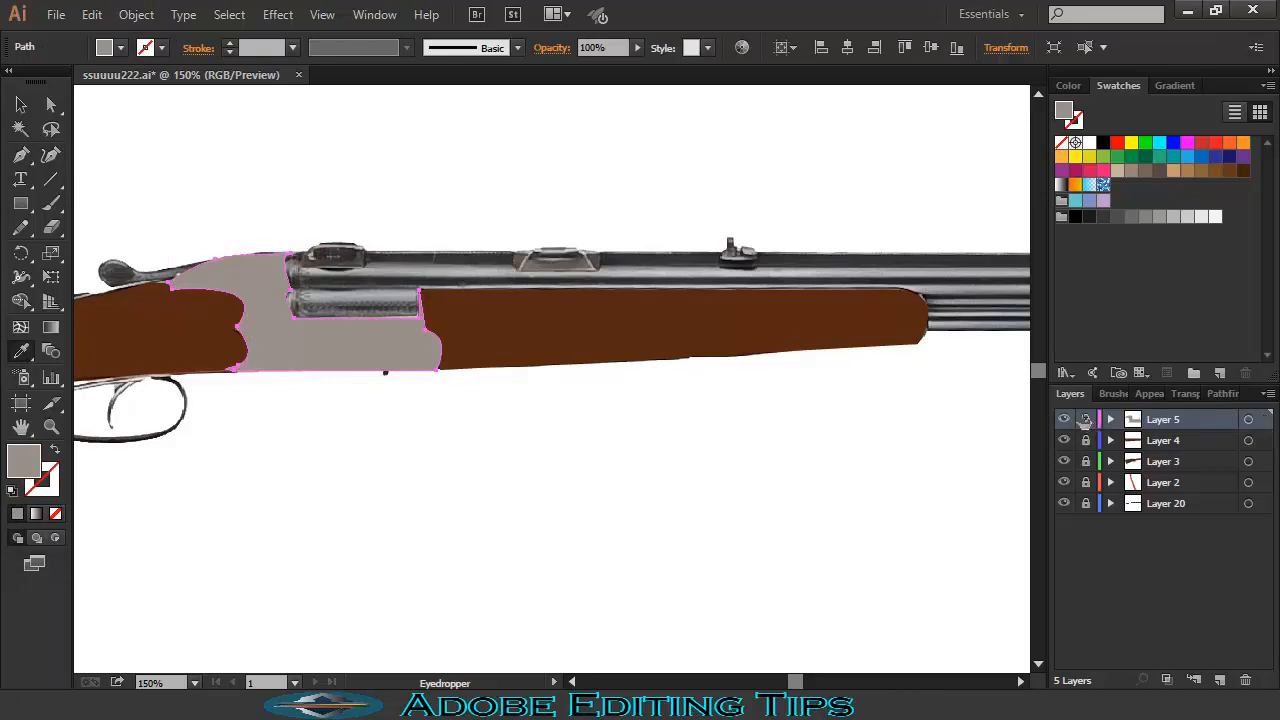
click(1085, 420)
- Reset to unfilled Pen paths, bring the barrels into view, and add a new layer
click(21, 155)
key(shift+x)
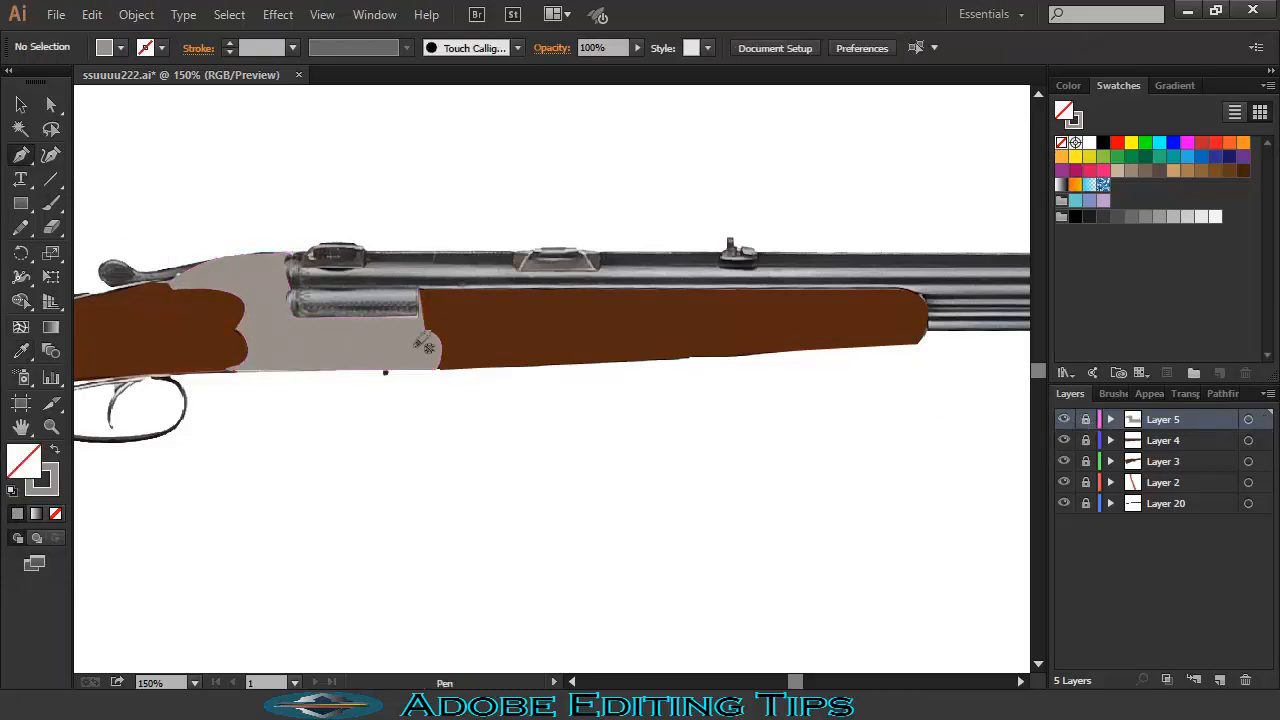
drag(661, 325, 408, 339)
scroll(733, 350, down, 3)
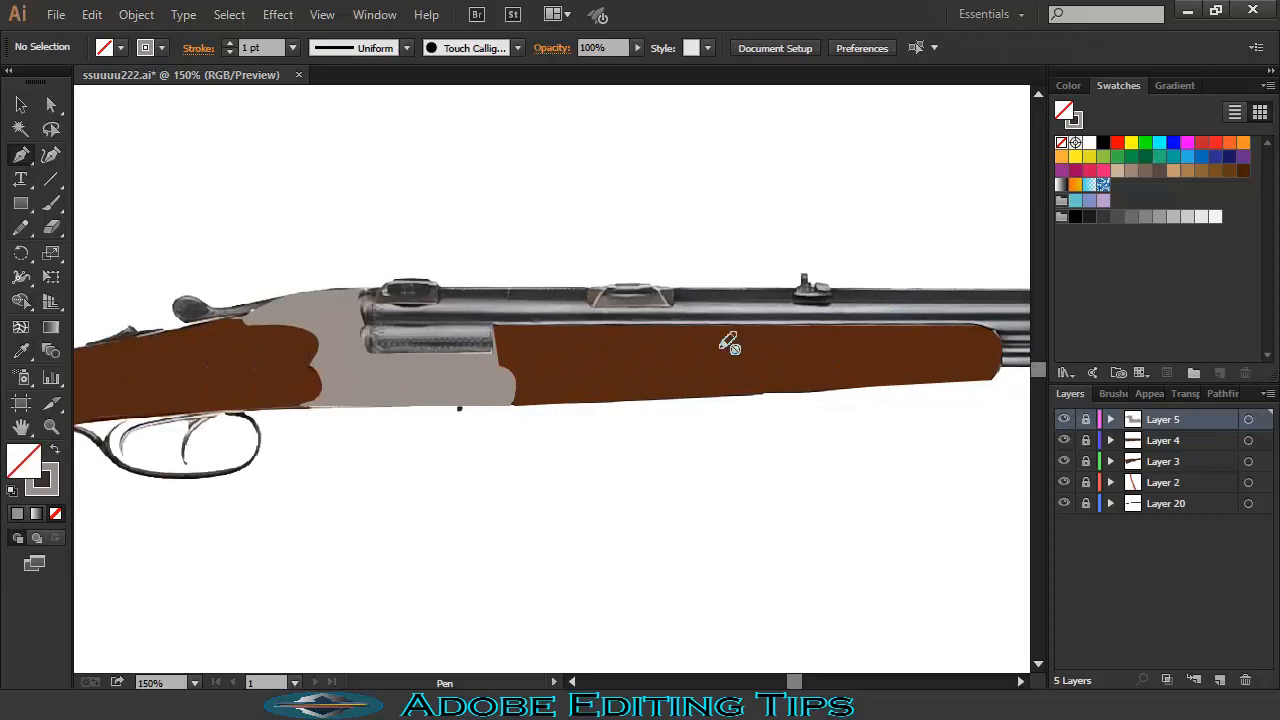
scroll(879, 369, up, 3)
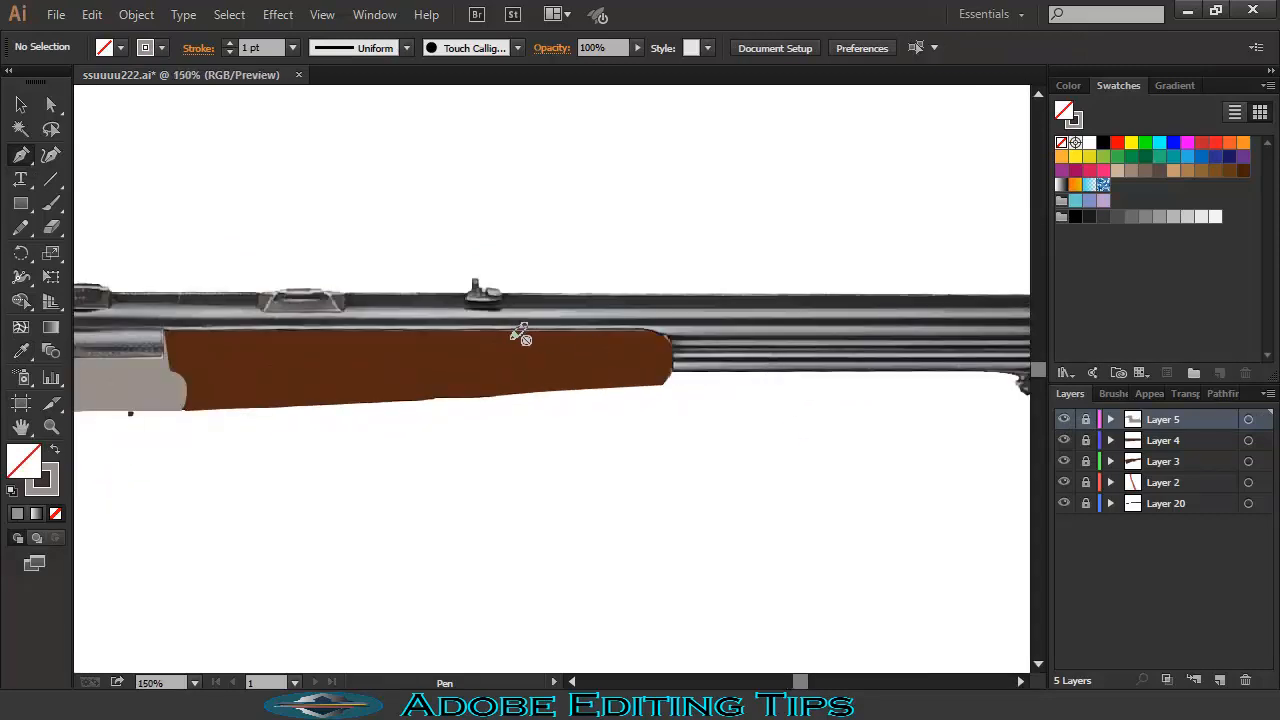
drag(514, 339, 634, 323)
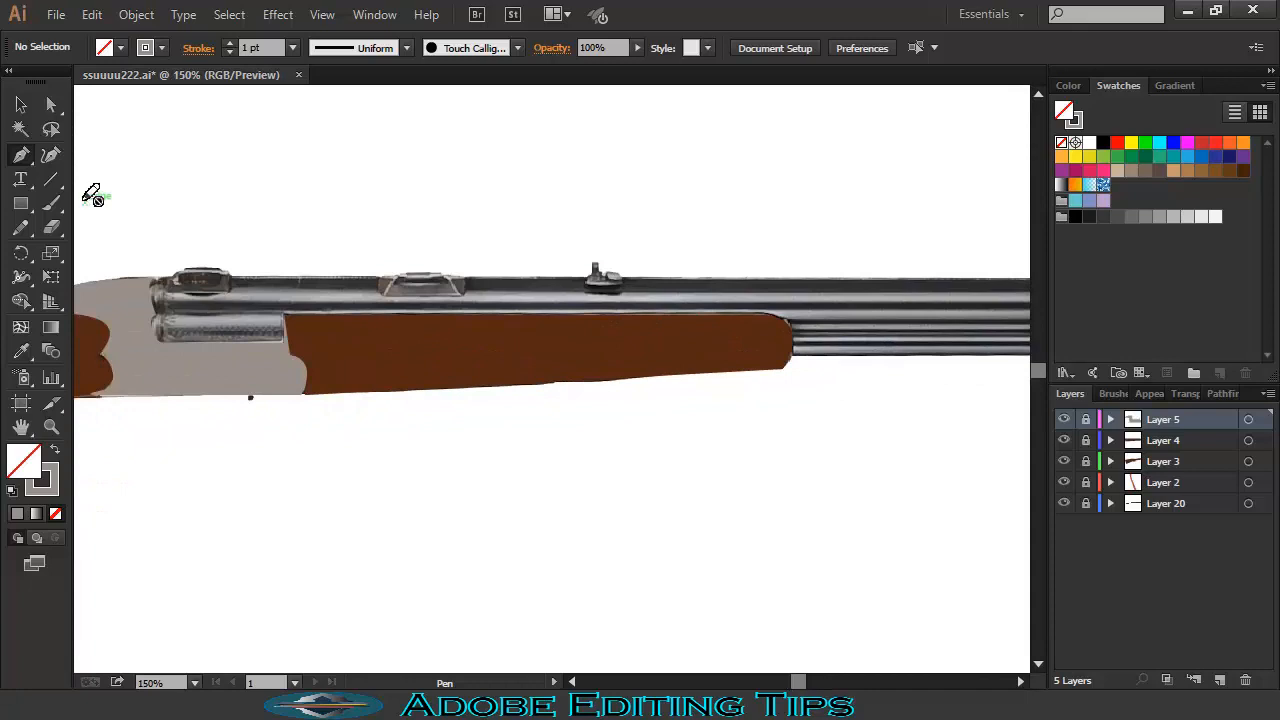
click(1220, 680)
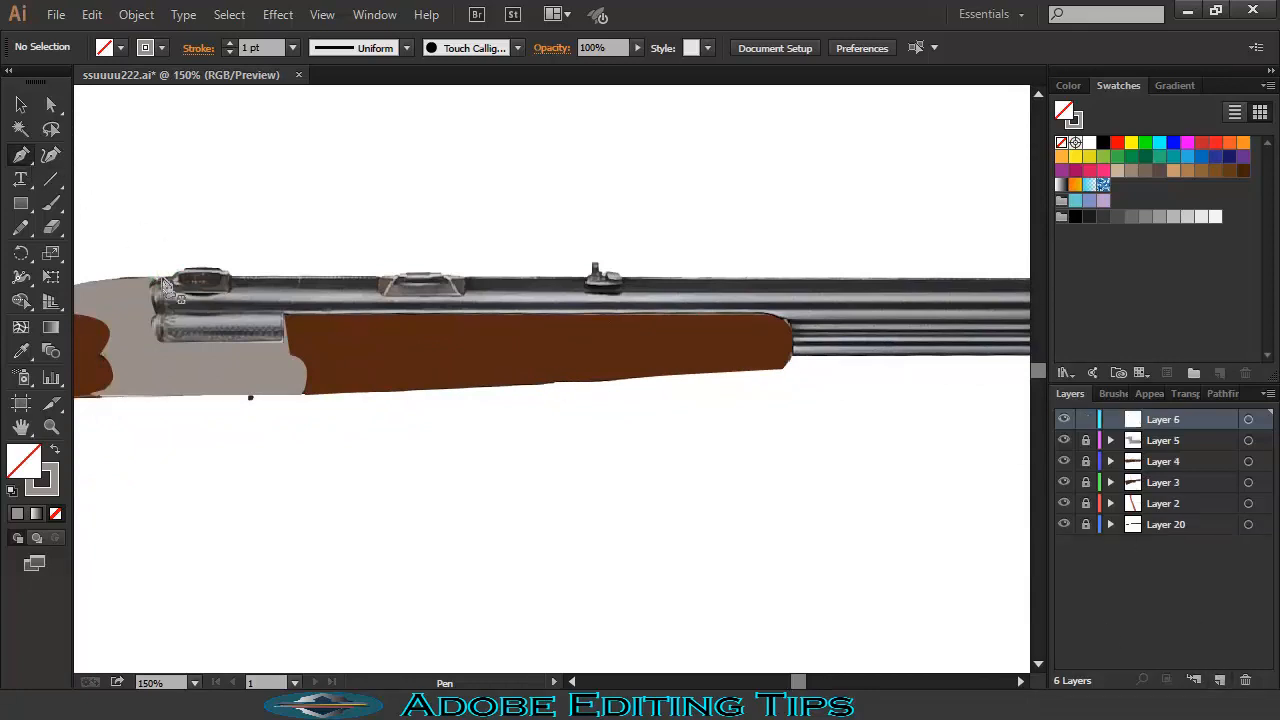
- Trace the barrels' top edge out to the muzzle and back along the bottom edge
click(940, 279)
drag(940, 283, 368, 297)
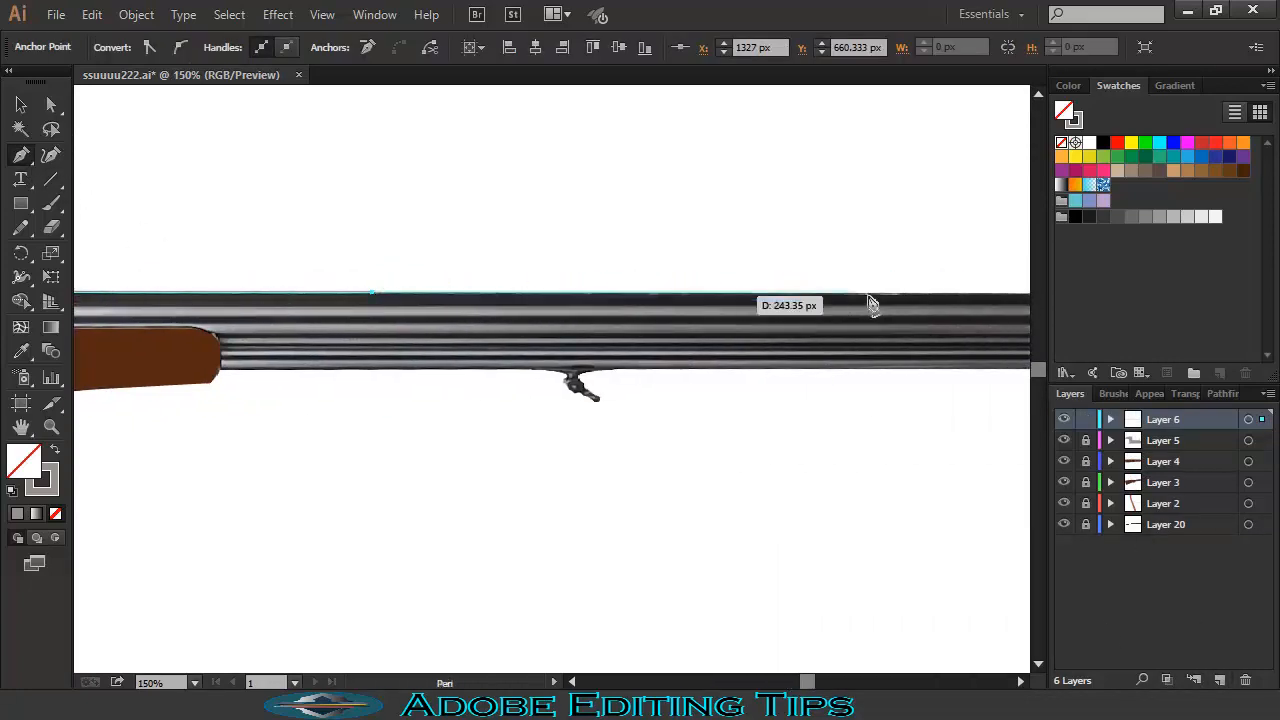
click(896, 292)
drag(878, 310, 393, 315)
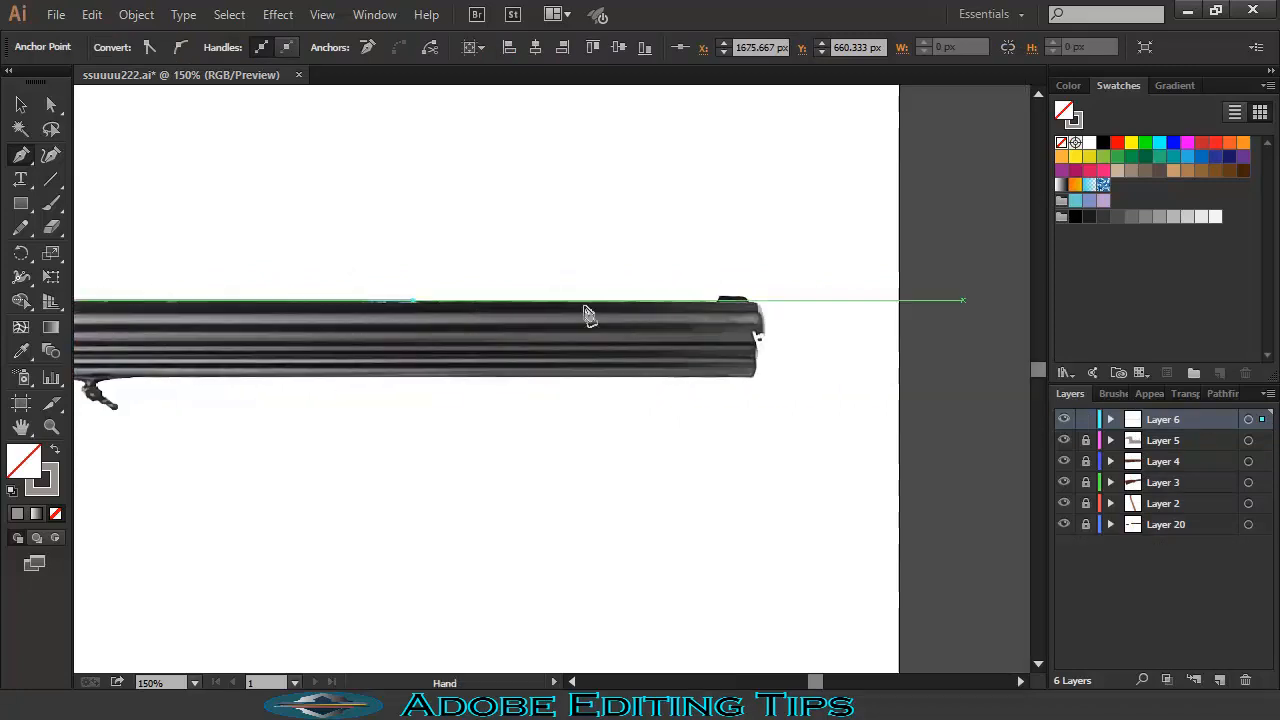
click(758, 304)
click(757, 375)
click(108, 378)
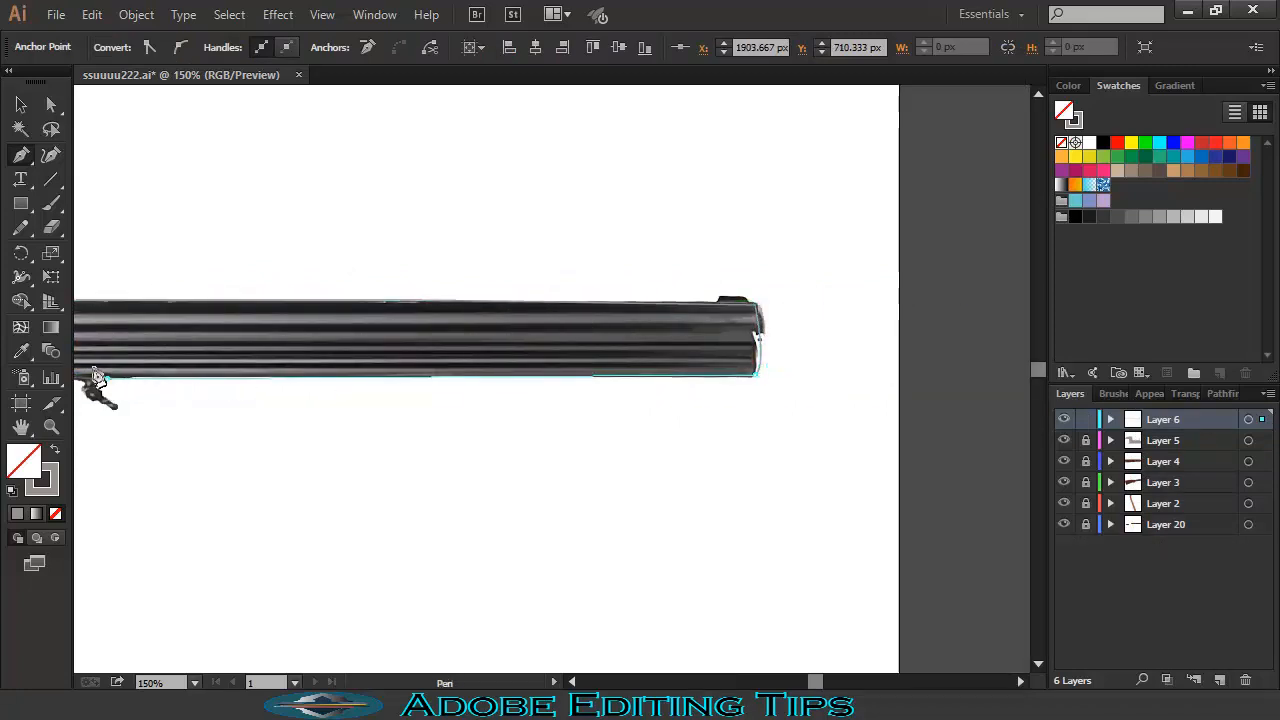
drag(166, 366, 704, 324)
- Continue the barrel outline around the forend's front and close it at the receiver top
click(280, 338)
drag(245, 294, 579, 300)
click(245, 297)
click(176, 297)
click(176, 325)
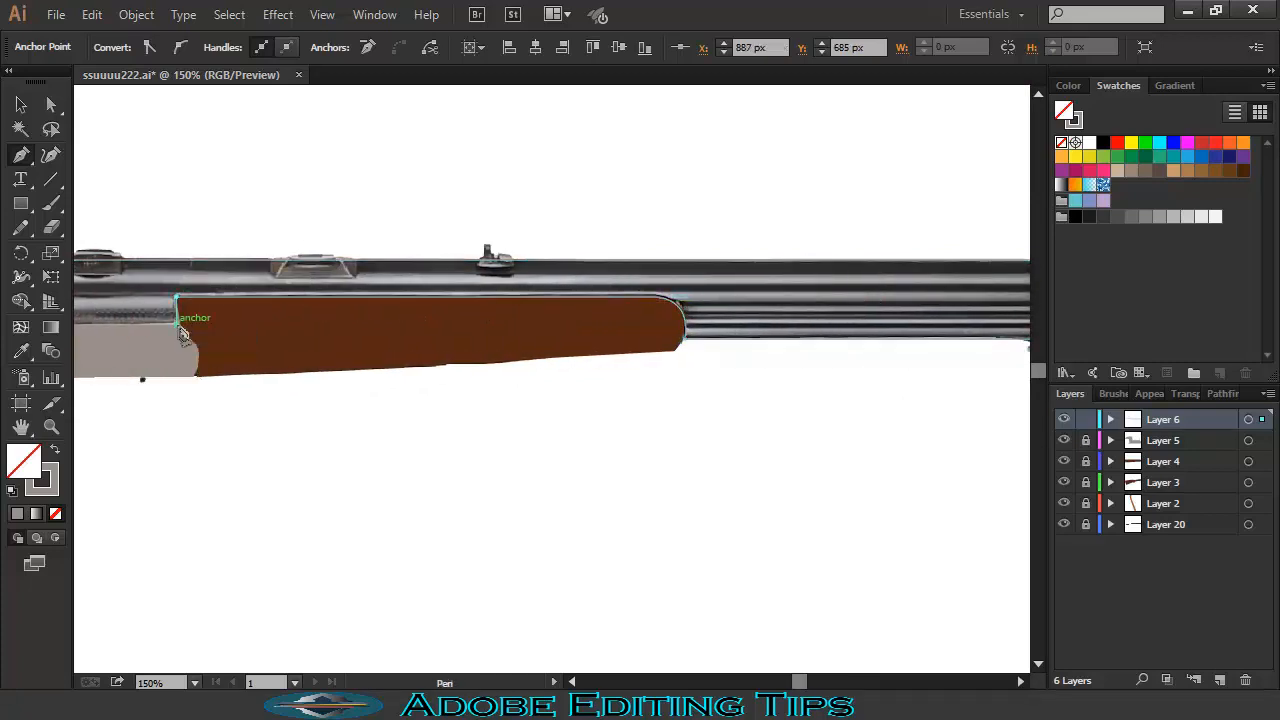
drag(135, 328, 408, 338)
click(323, 332)
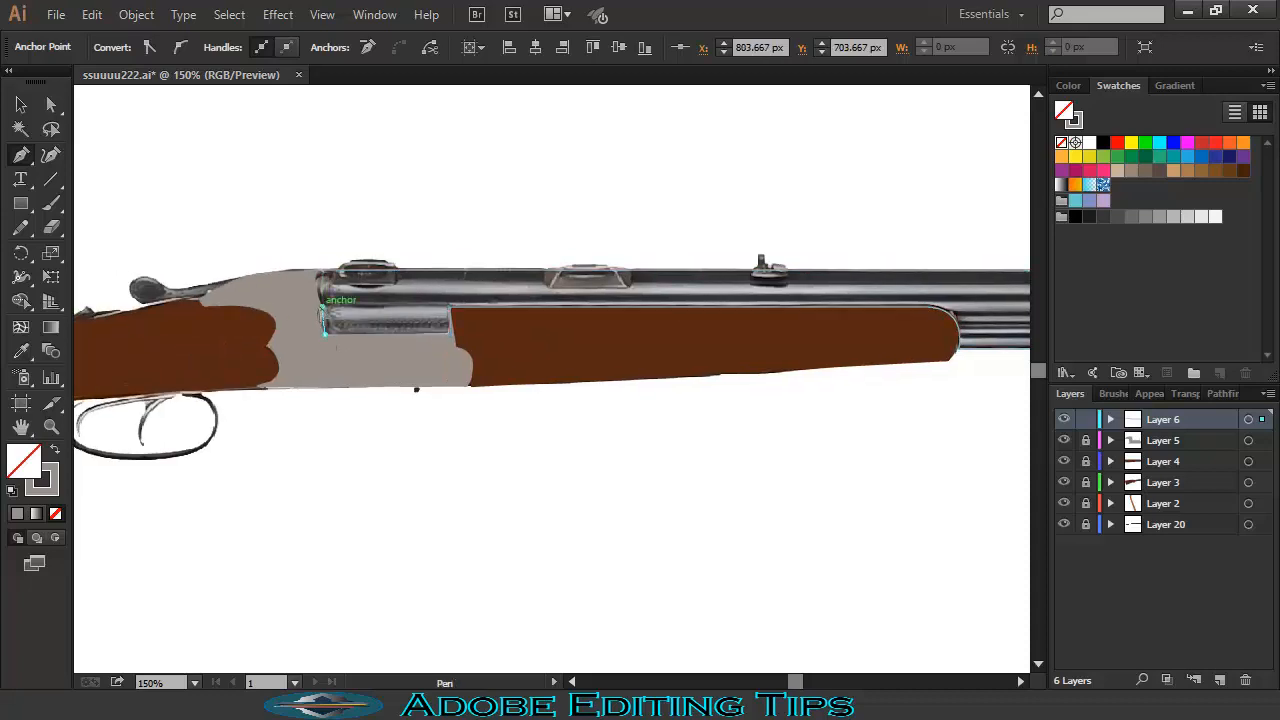
click(320, 304)
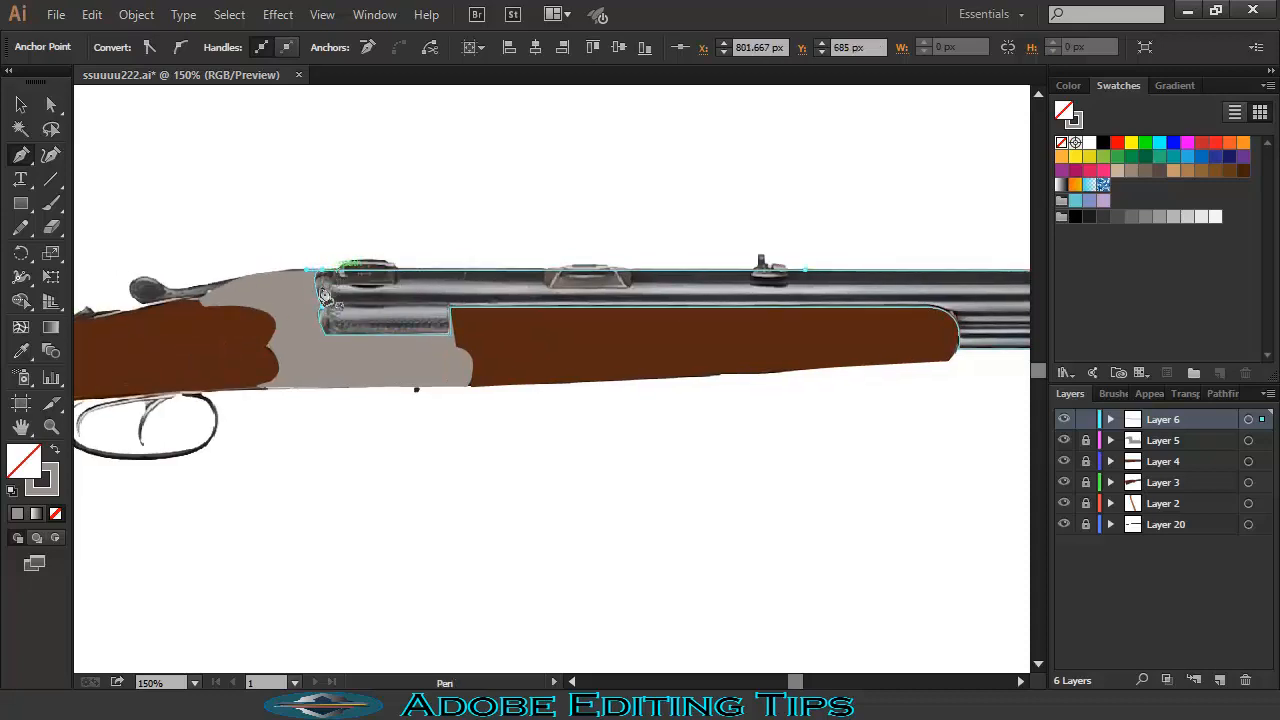
click(320, 269)
- Fill the barrels with sampled dark charcoal grey, lock the layer, and check the whole gun
key(i)
click(449, 303)
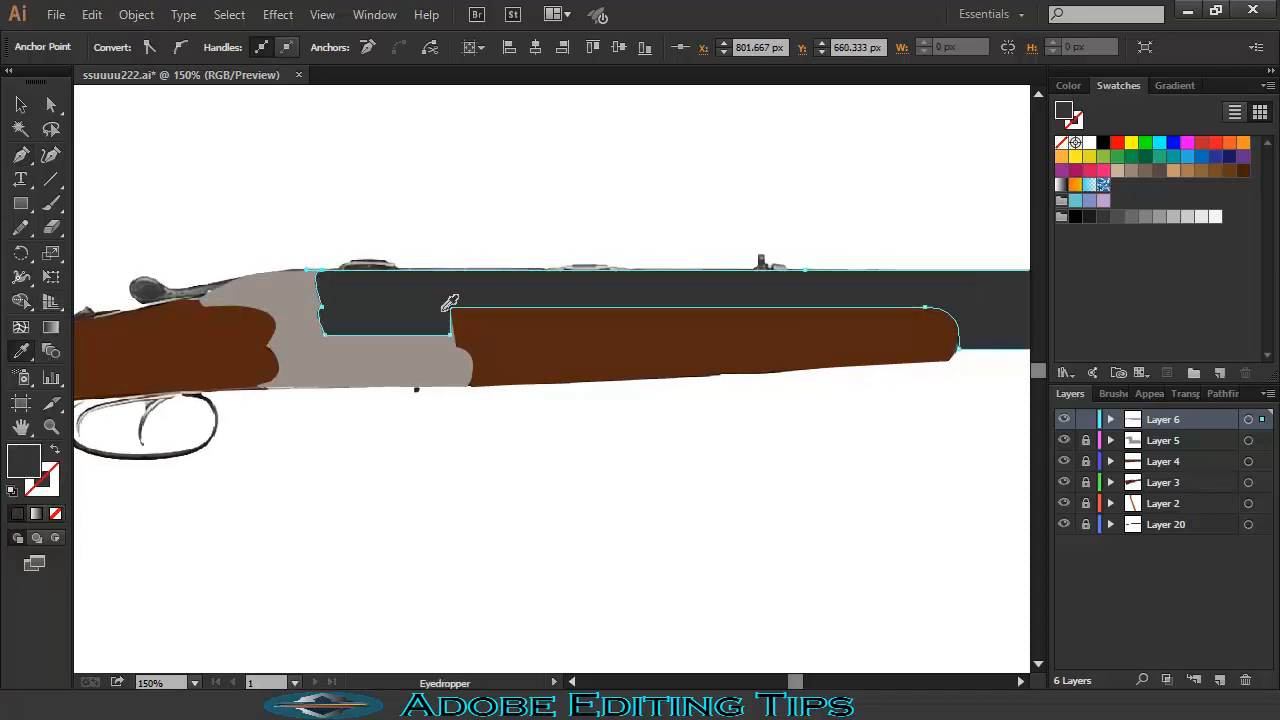
click(1087, 420)
key(ctrl+minus)
key(ctrl+minus)
key(ctrl+minus)
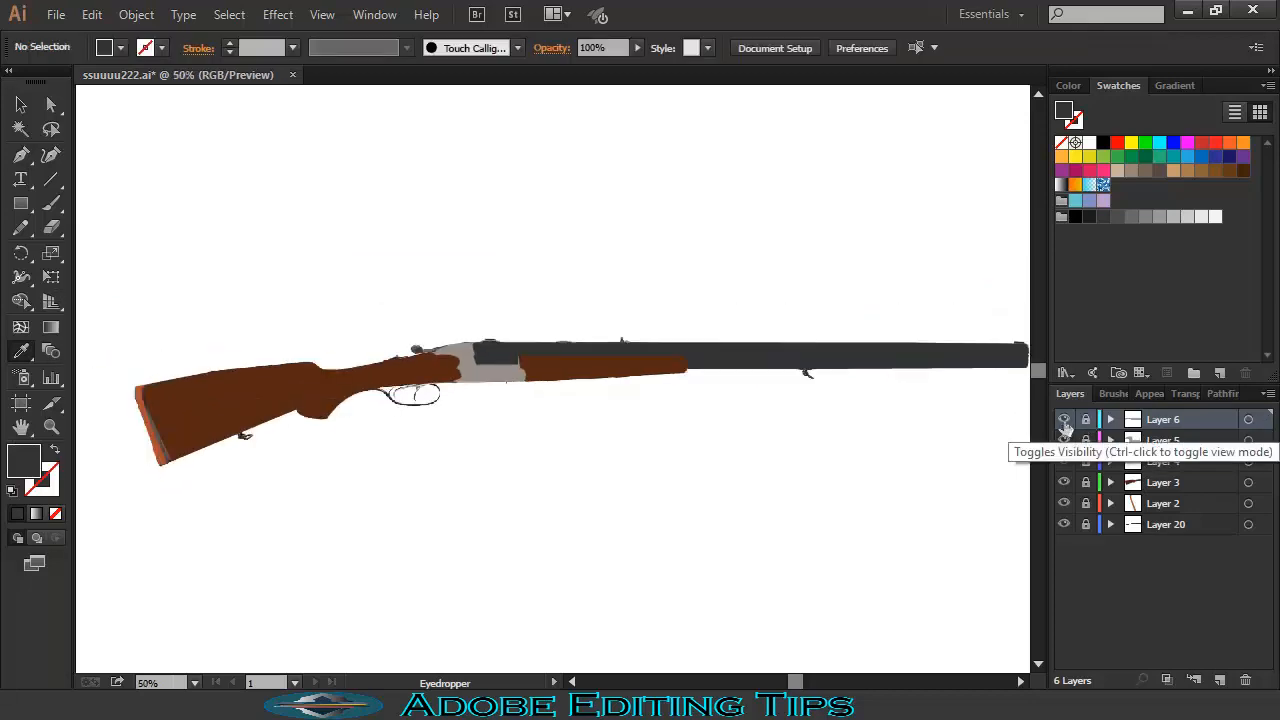
key(ctrl+plus)
key(ctrl+plus)
key(ctrl+plus)
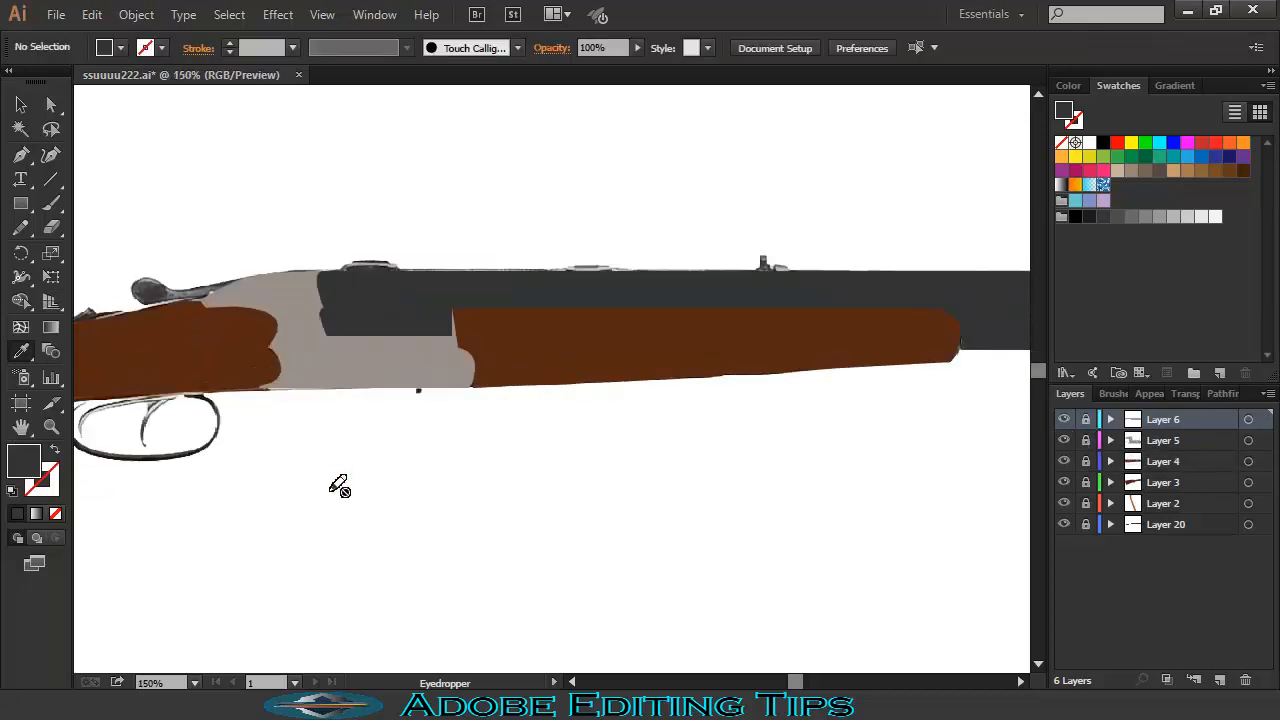
- Add a new layer for the top lever with an unfilled Pen path
scroll(797, 420, left, 3)
click(1220, 680)
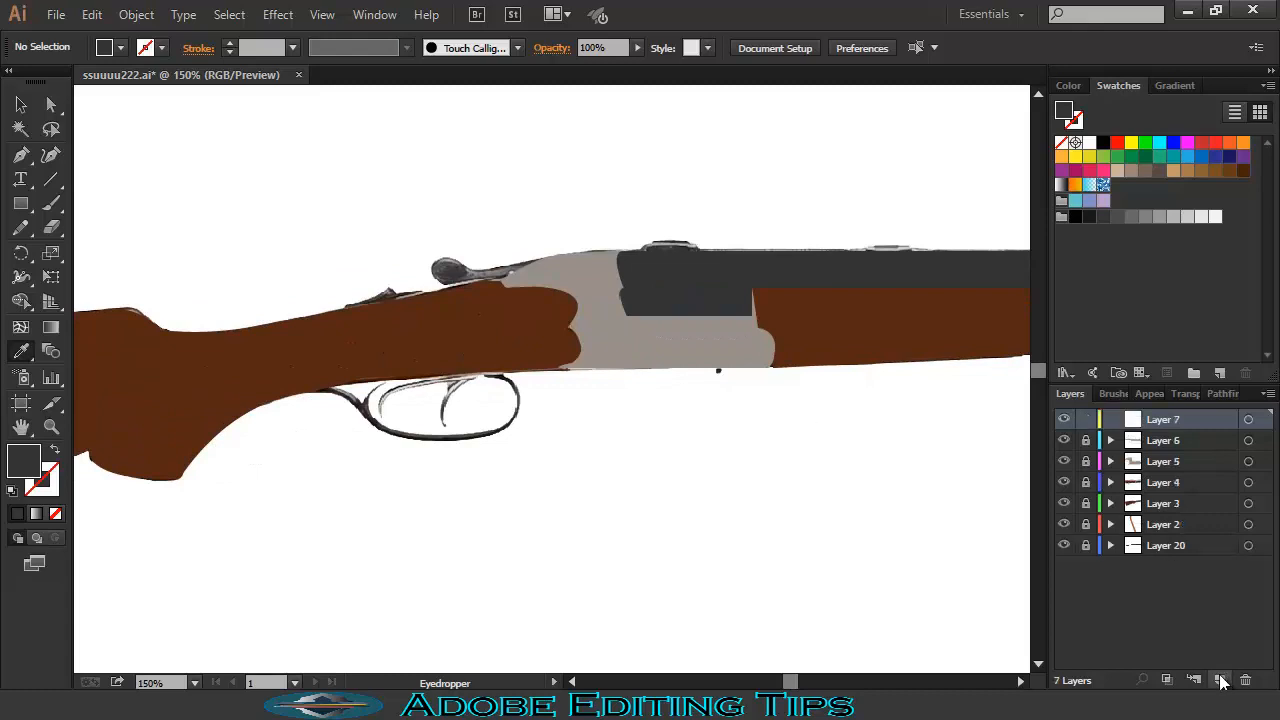
click(21, 157)
click(55, 450)
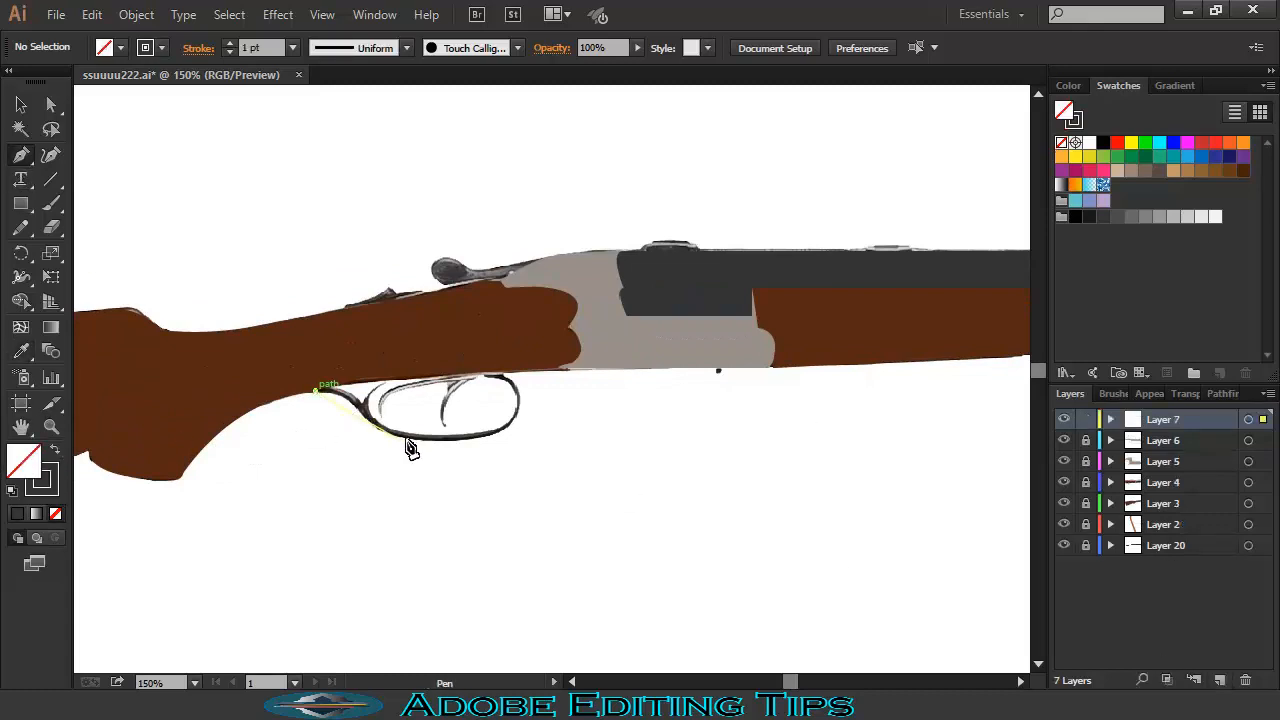
key(ctrl+z)
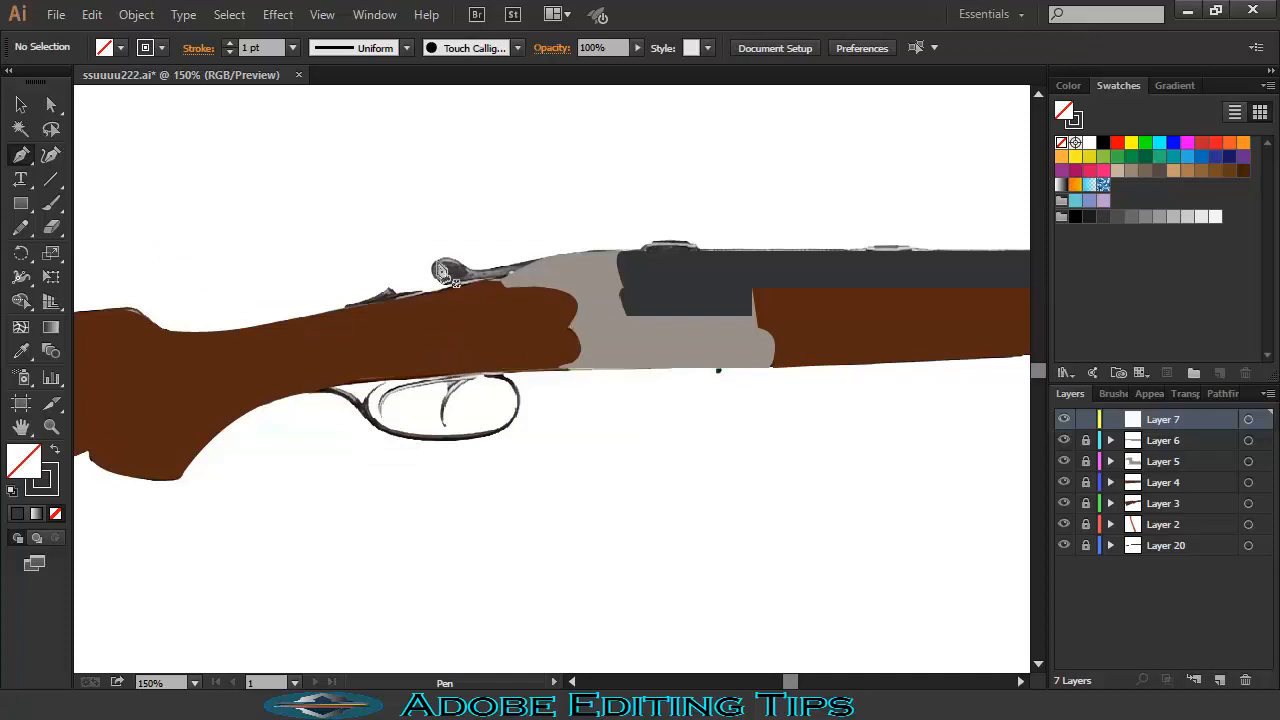
- Trace the top lever around its knob and fill it with the knob's dark grey
click(452, 264)
click(567, 251)
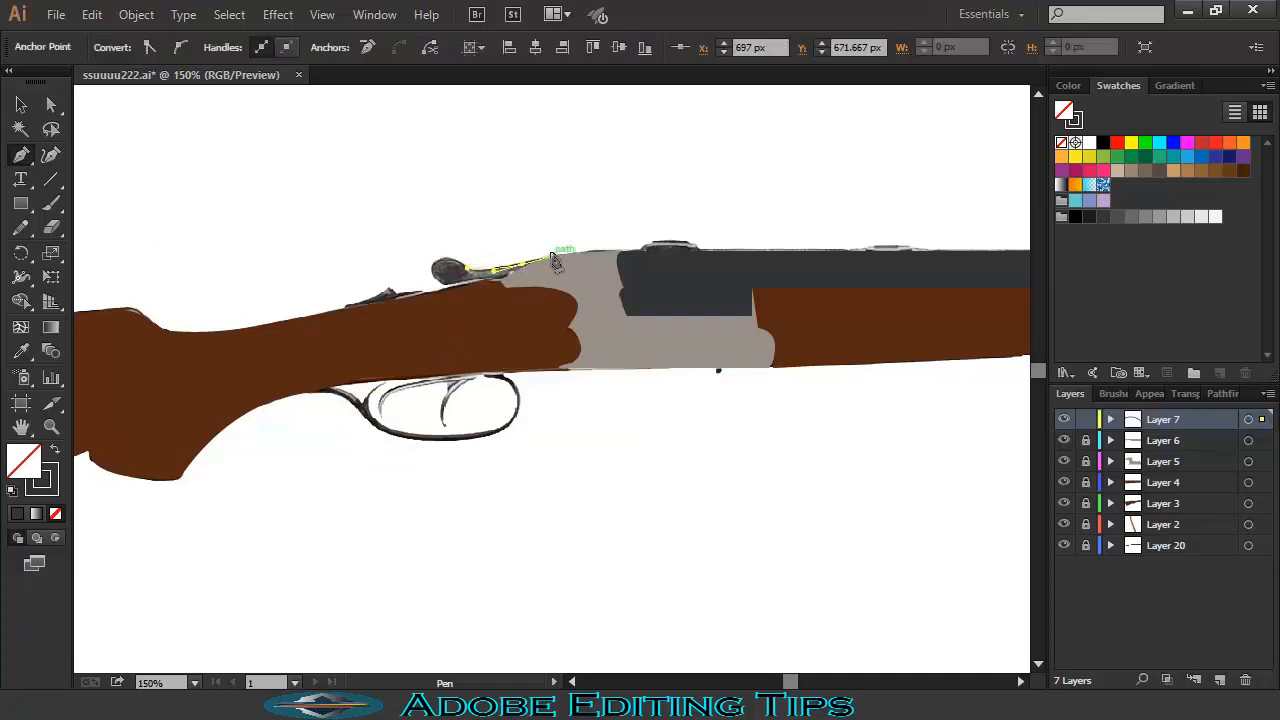
click(501, 280)
click(468, 280)
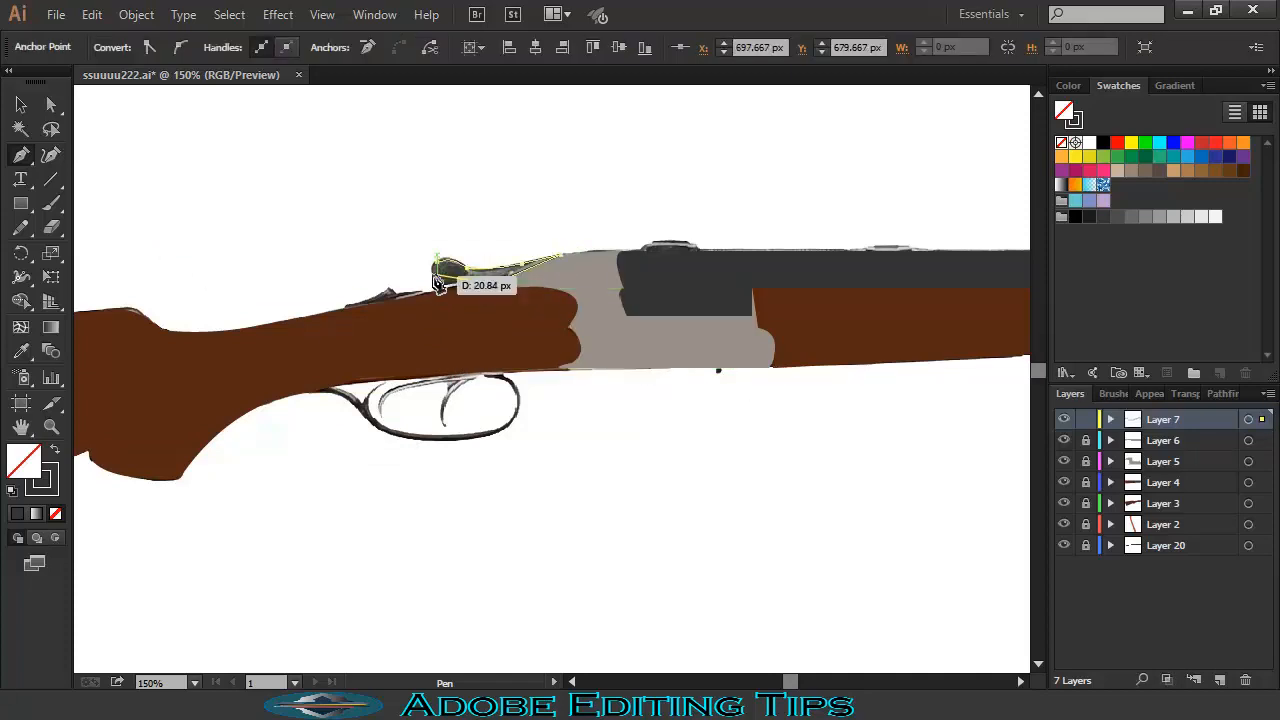
mouse_move(431, 271)
mouse_down()
mouse_move(431, 254)
mouse_move(430, 272)
mouse_up()
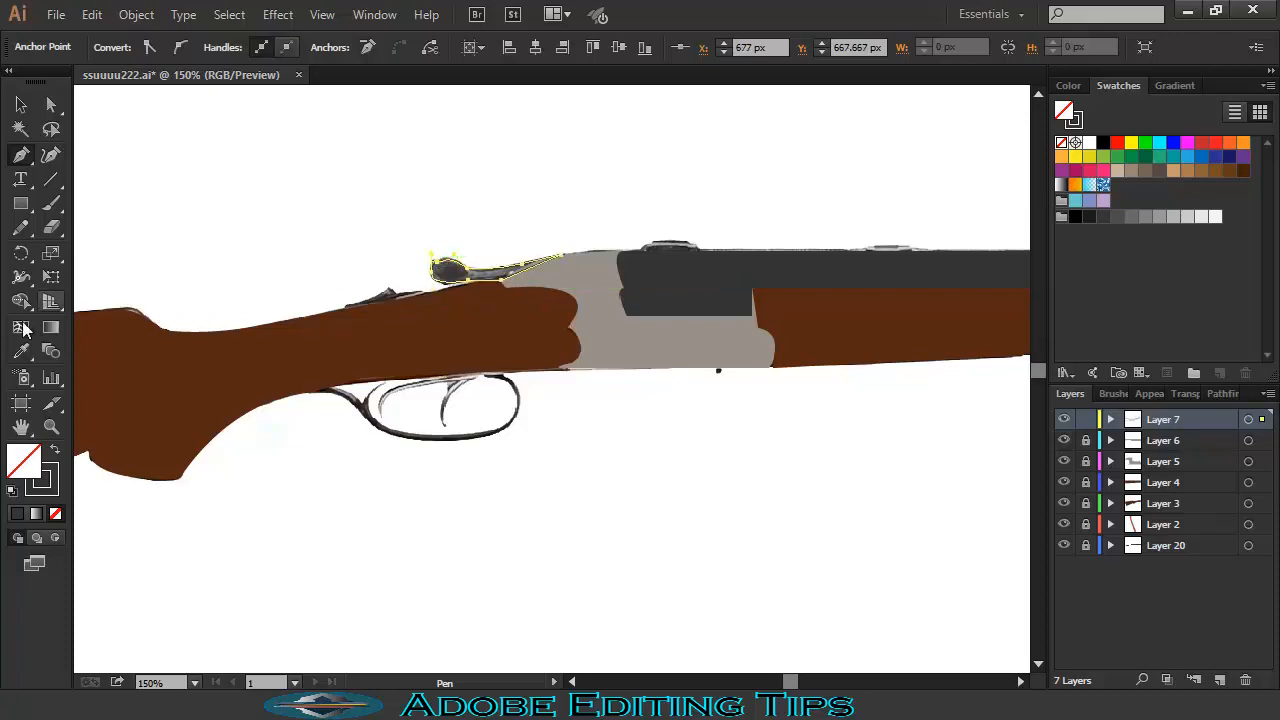
click(21, 351)
click(450, 270)
- Start a curved path along the stock's top, then lock Layer 7
key(p)
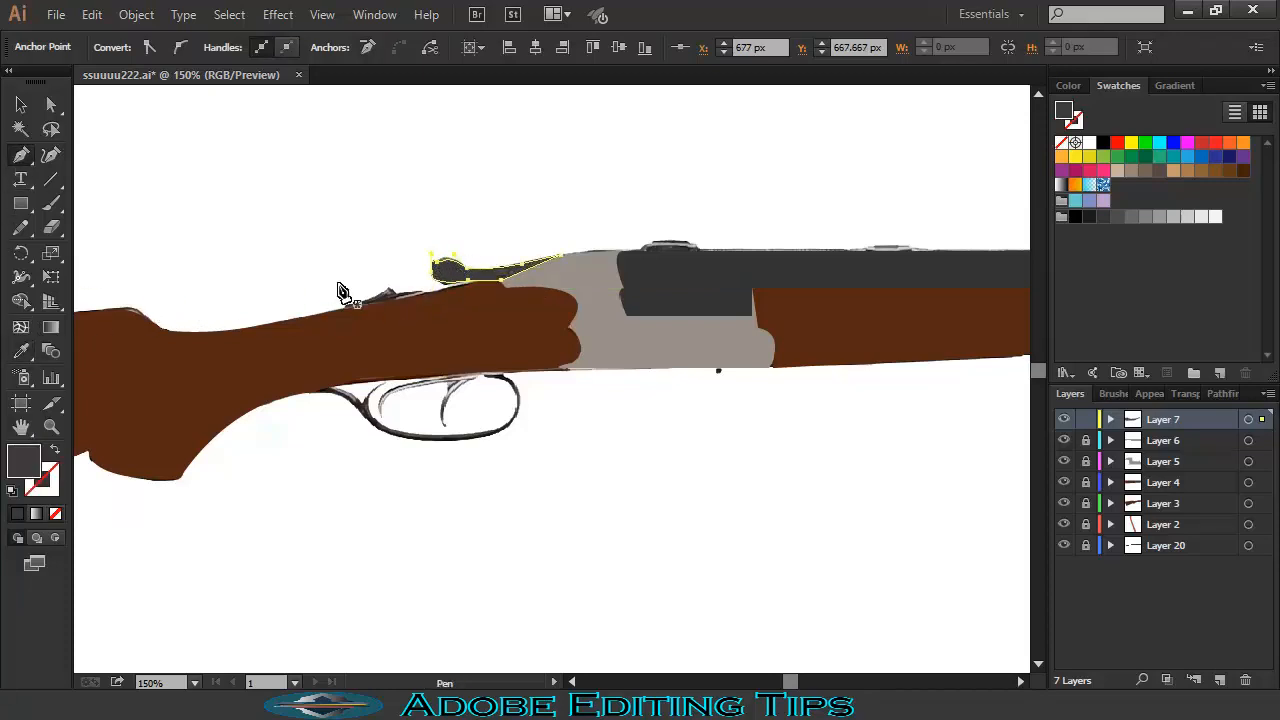
click(346, 303)
drag(392, 294, 354, 303)
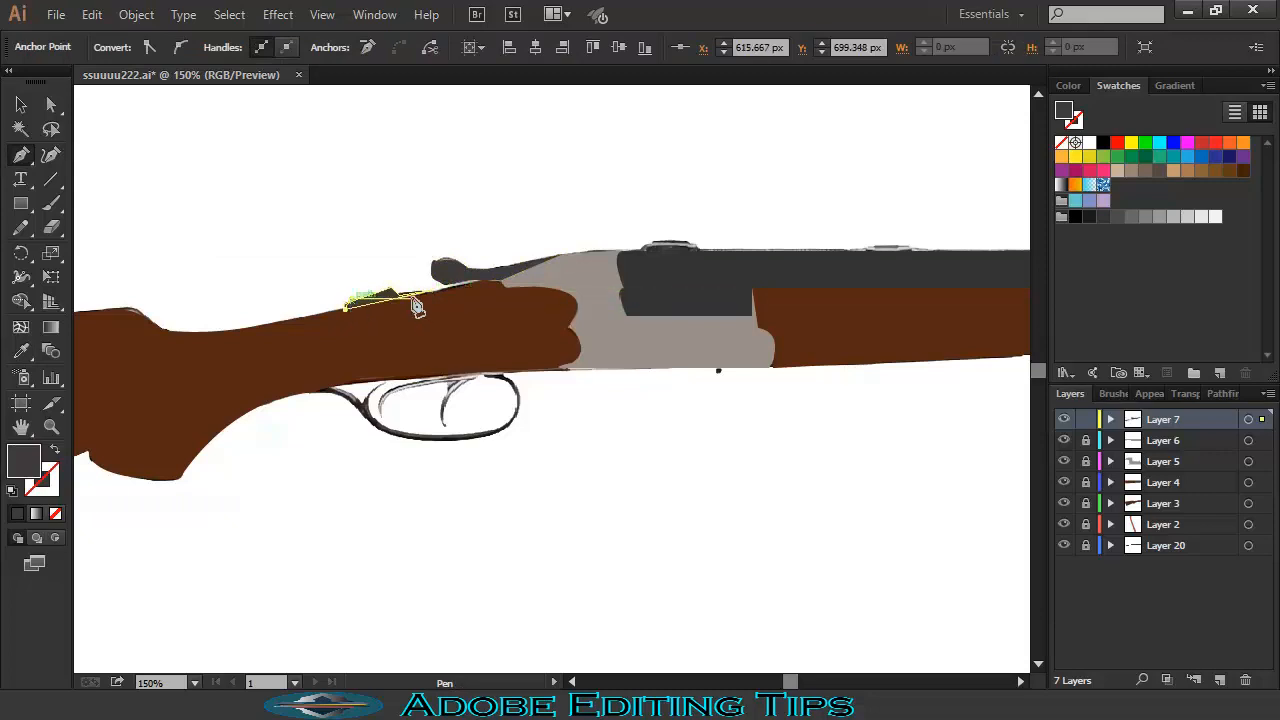
click(1086, 421)
click(1086, 420)
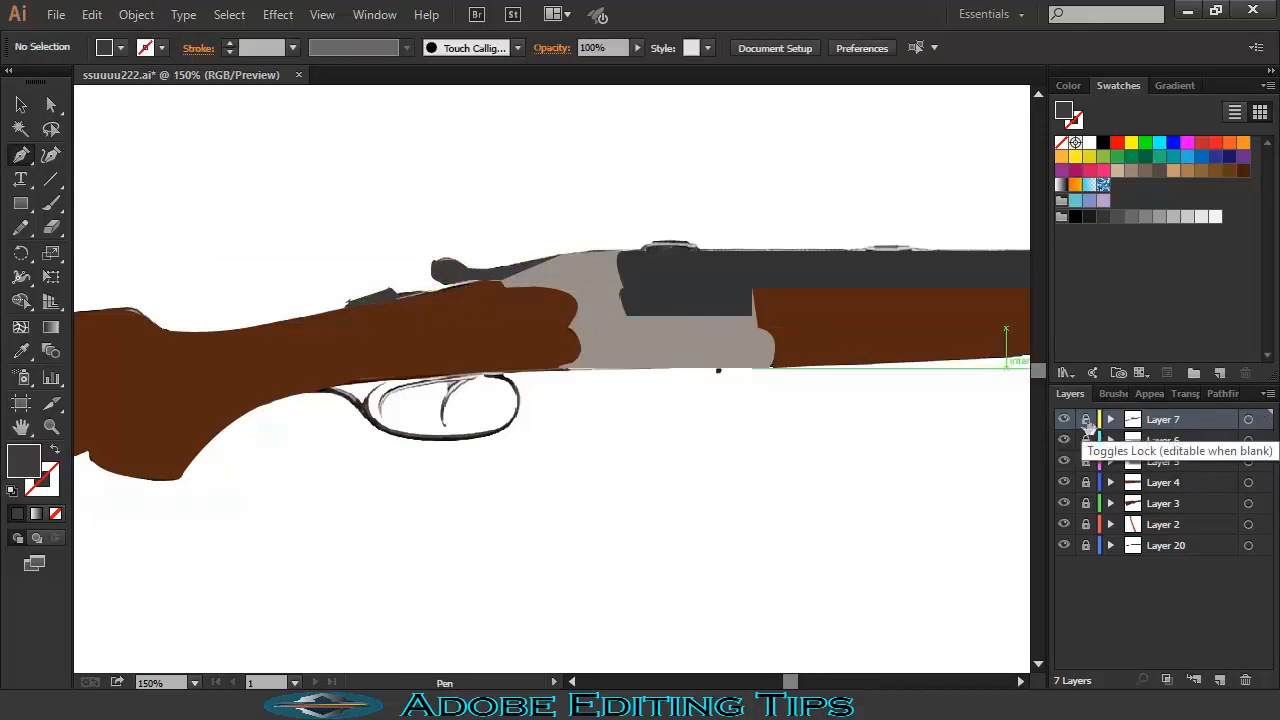
drag(245, 370, 392, 346)
- Add Layer 8, outline the first sight piece, and fill it with the barrels' sampled dark grey
key(ctrl+l)
key(shift+x)
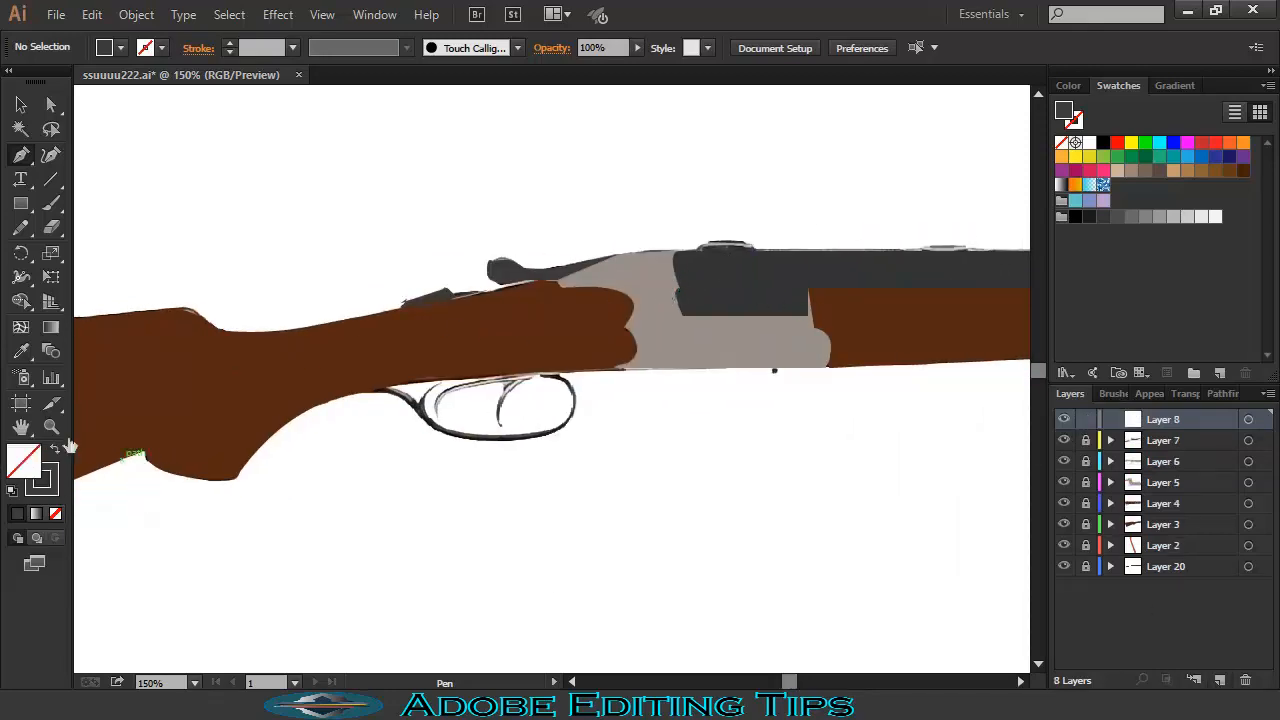
click(705, 242)
click(750, 242)
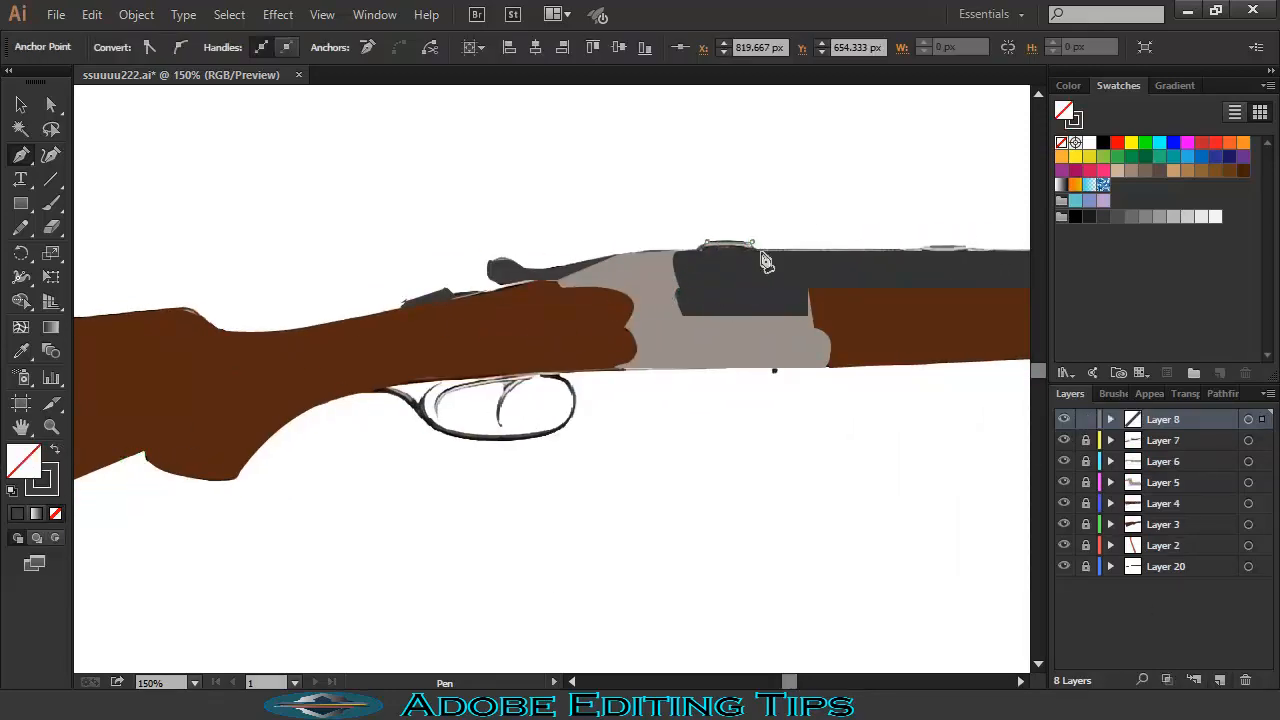
click(760, 250)
click(698, 250)
click(21, 350)
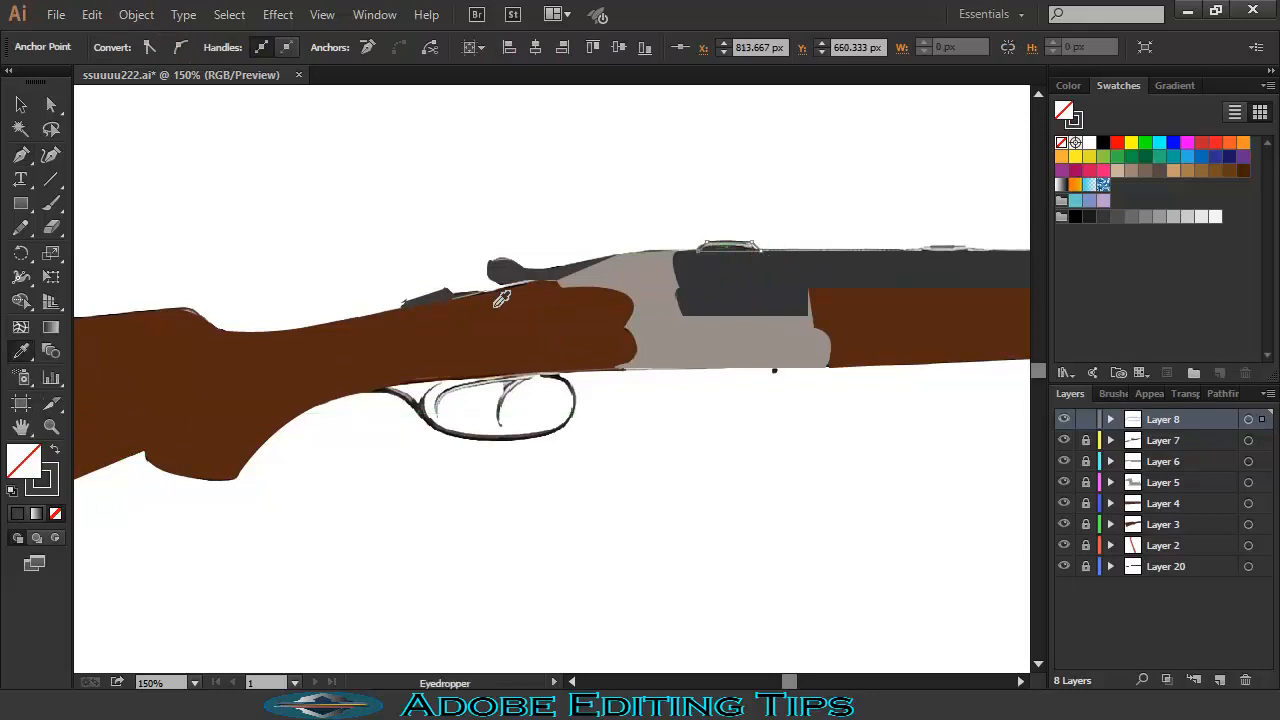
click(525, 276)
- Trace the rear sight piece and the front sight triangle along the barrel top
drag(808, 342, 468, 400)
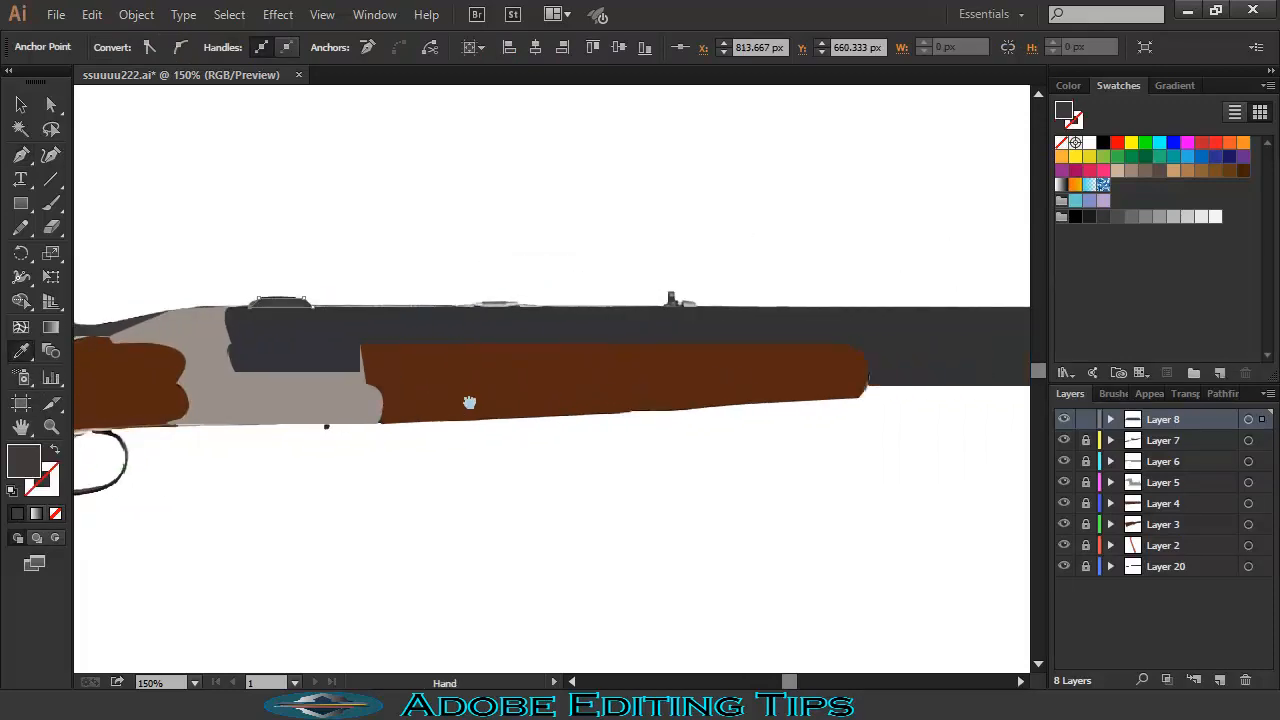
key(p)
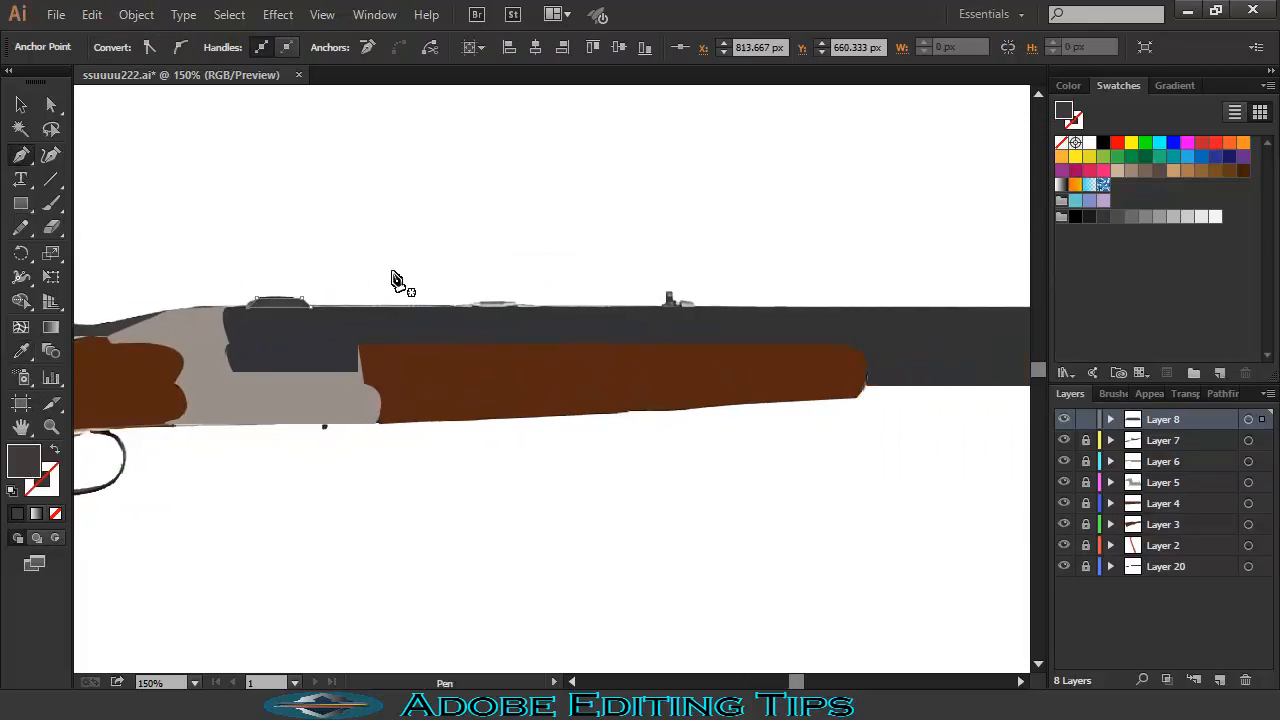
click(464, 306)
click(480, 301)
click(528, 301)
click(458, 312)
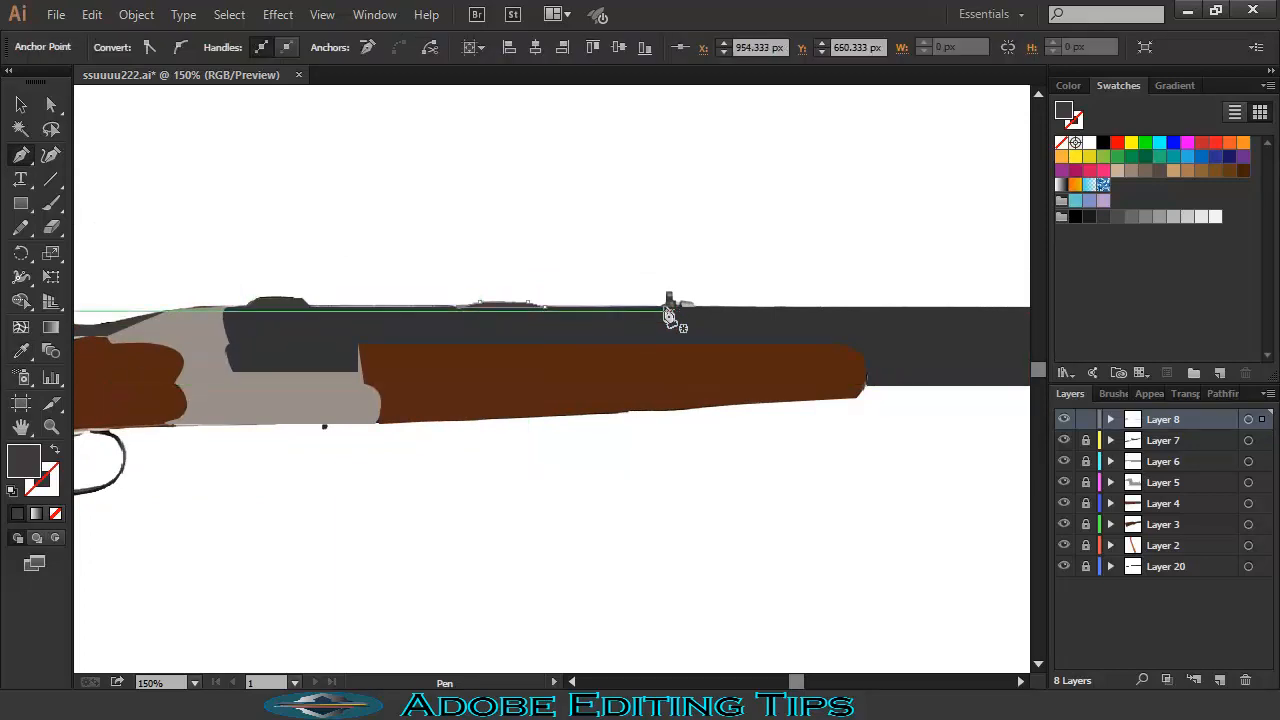
click(661, 307)
click(666, 290)
click(676, 307)
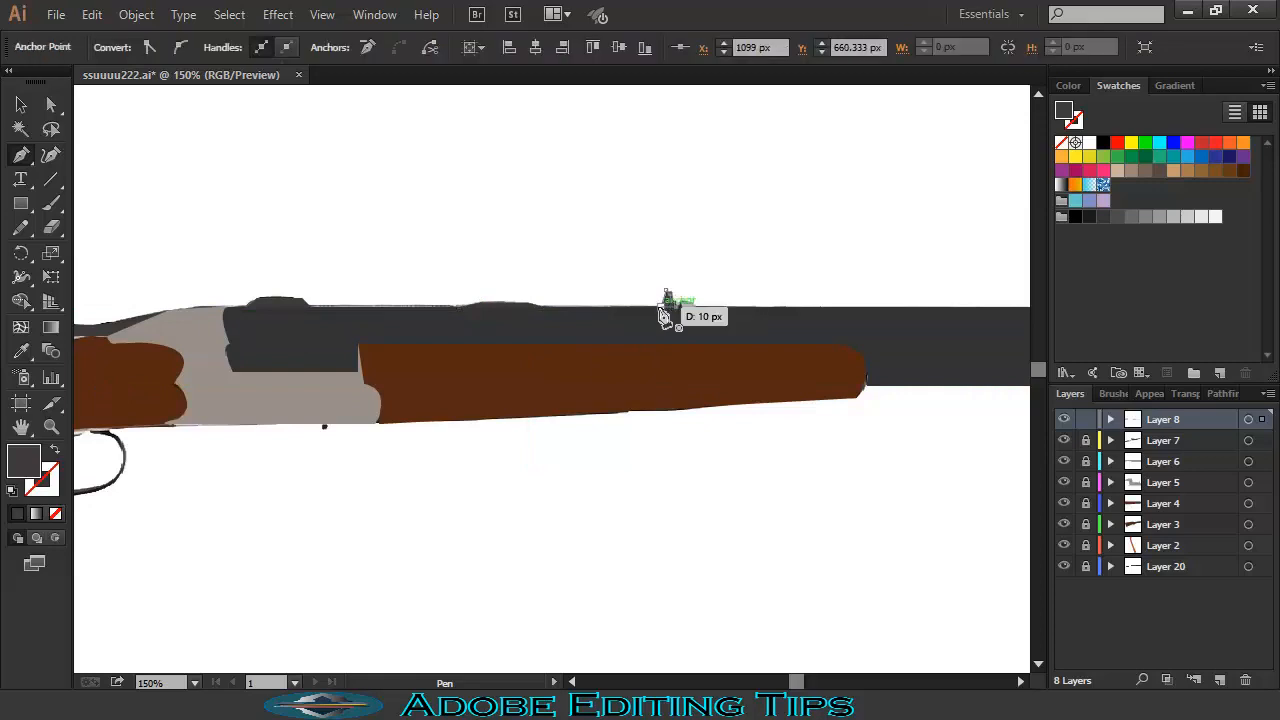
click(661, 307)
- Outline the muzzle sight piece, then deselect and zoom out to show the whole gun
drag(917, 340, 316, 350)
drag(755, 353, 385, 366)
click(877, 331)
click(888, 320)
click(911, 319)
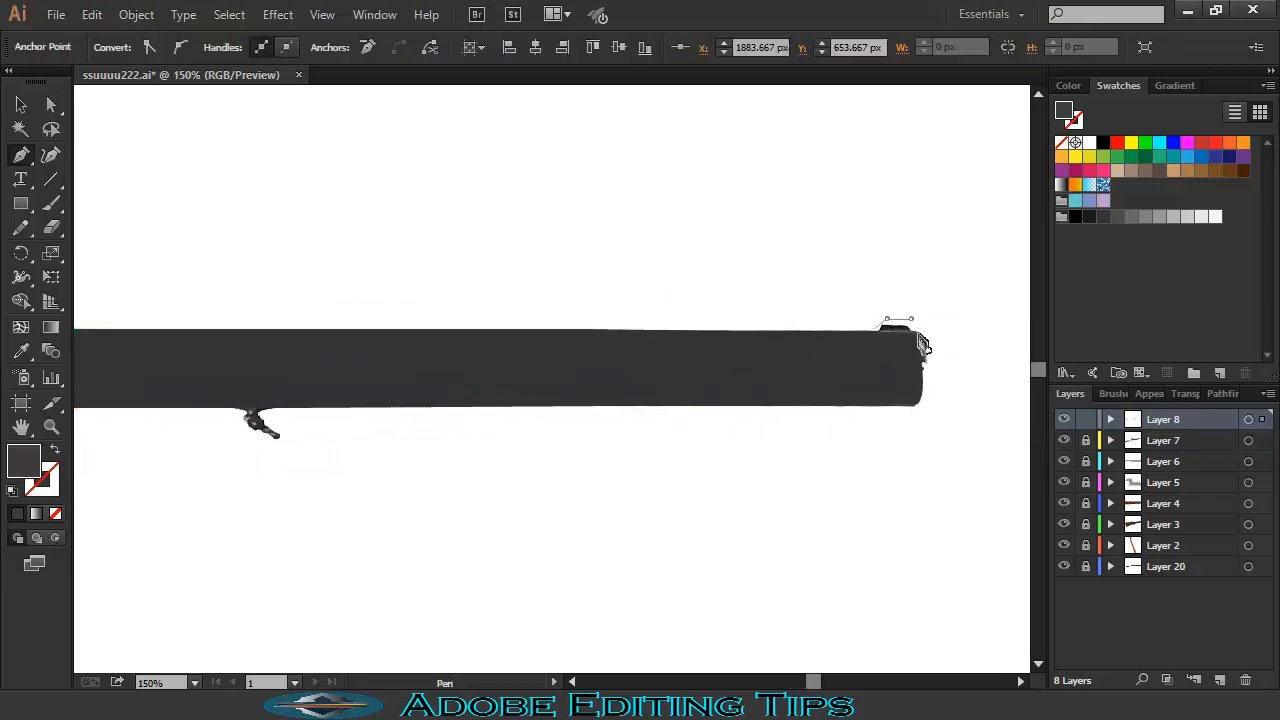
click(917, 333)
click(878, 331)
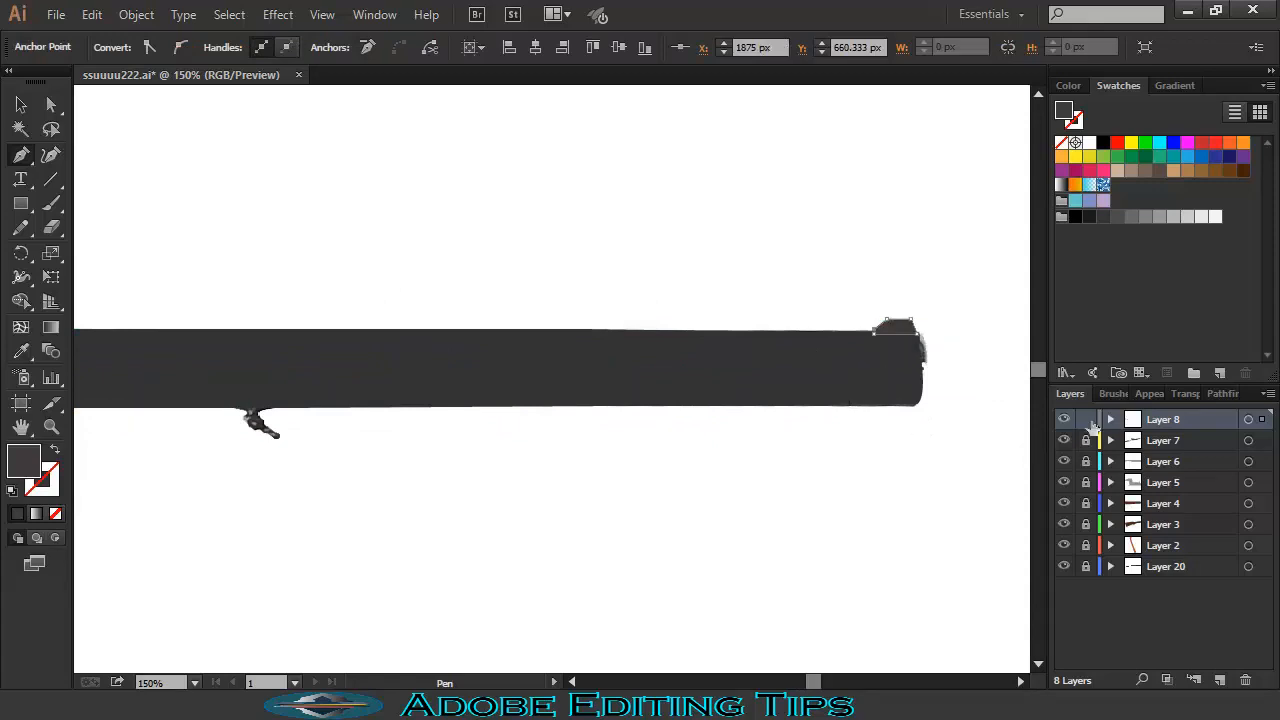
key(ctrl+shift+a)
key(ctrl+minus)
key(ctrl+minus)
key(ctrl+minus)
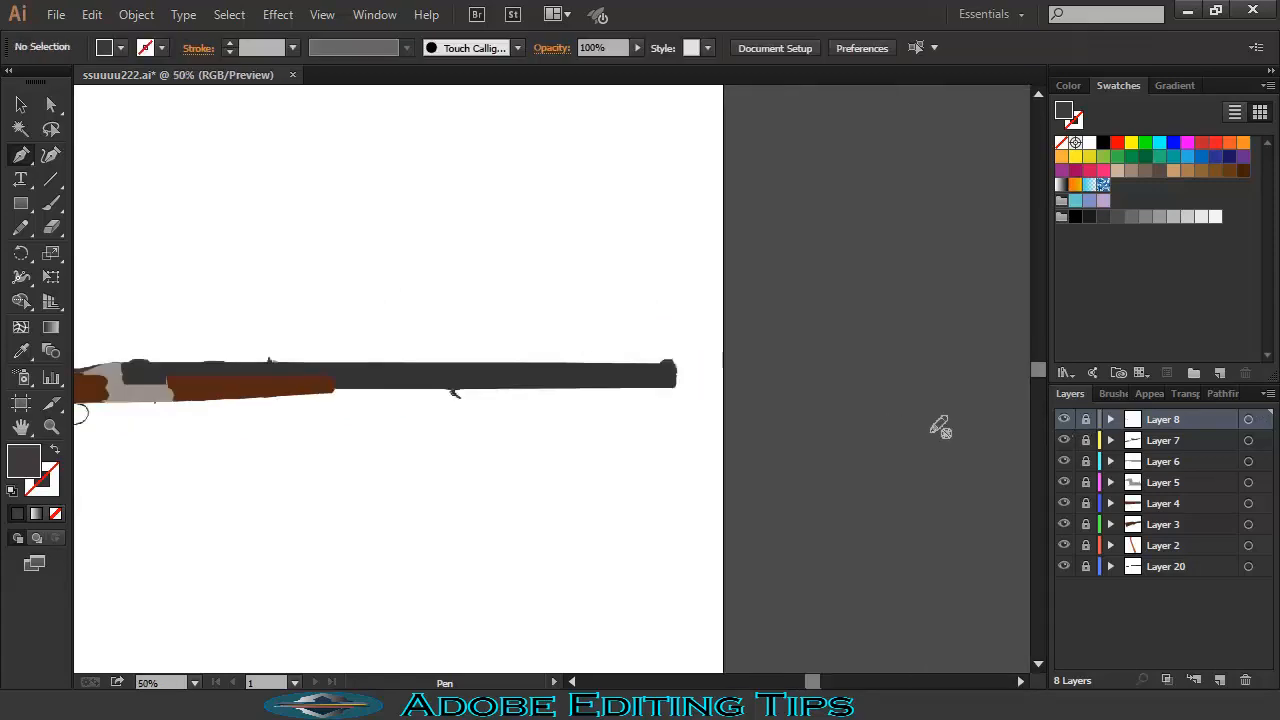
drag(610, 241, 803, 207)
- Hide Layer 3's flat brown stock and Layer 4's flat brown forend to reveal the wood grain
key(ctrl+plus)
key(ctrl+plus)
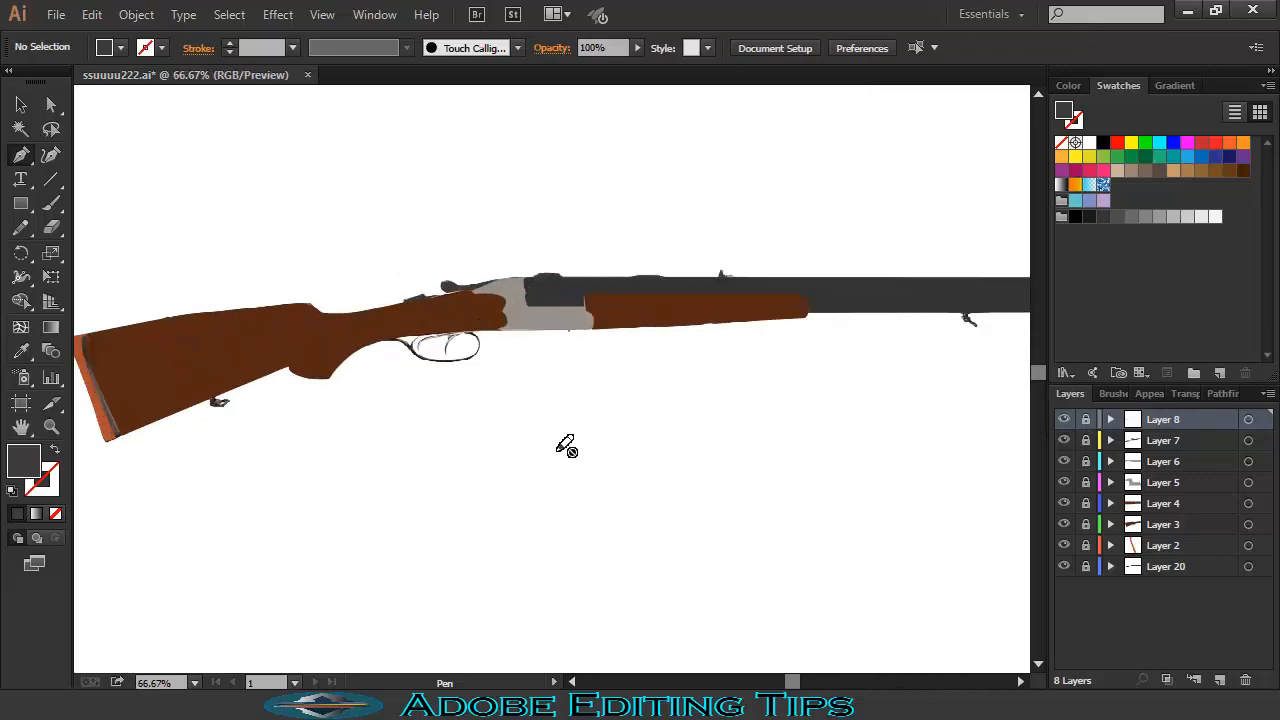
click(1064, 524)
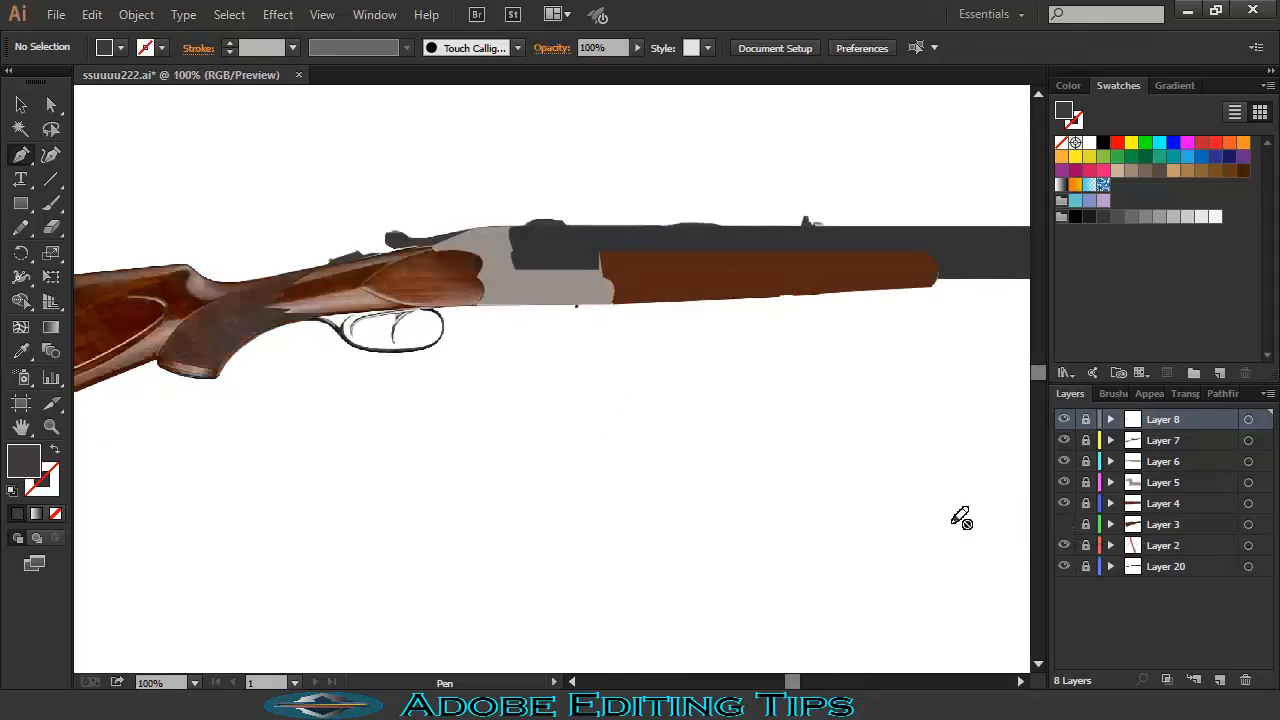
drag(282, 337, 448, 328)
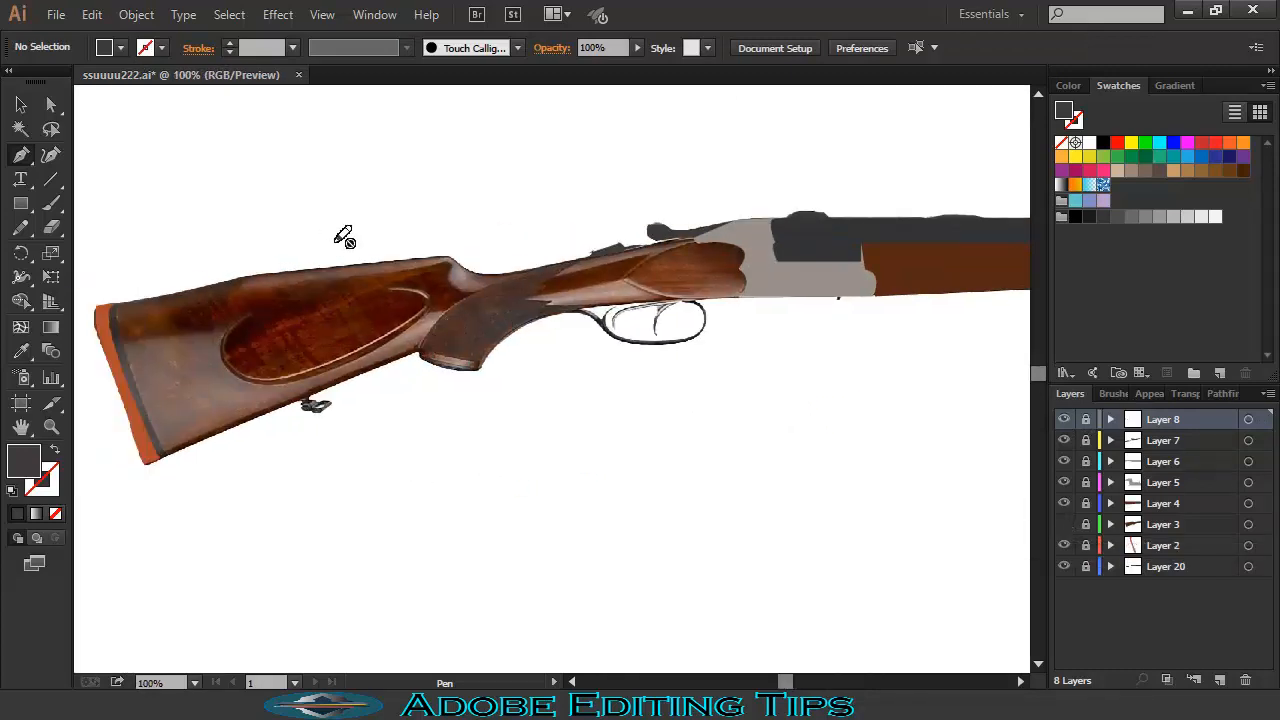
drag(787, 288, 539, 301)
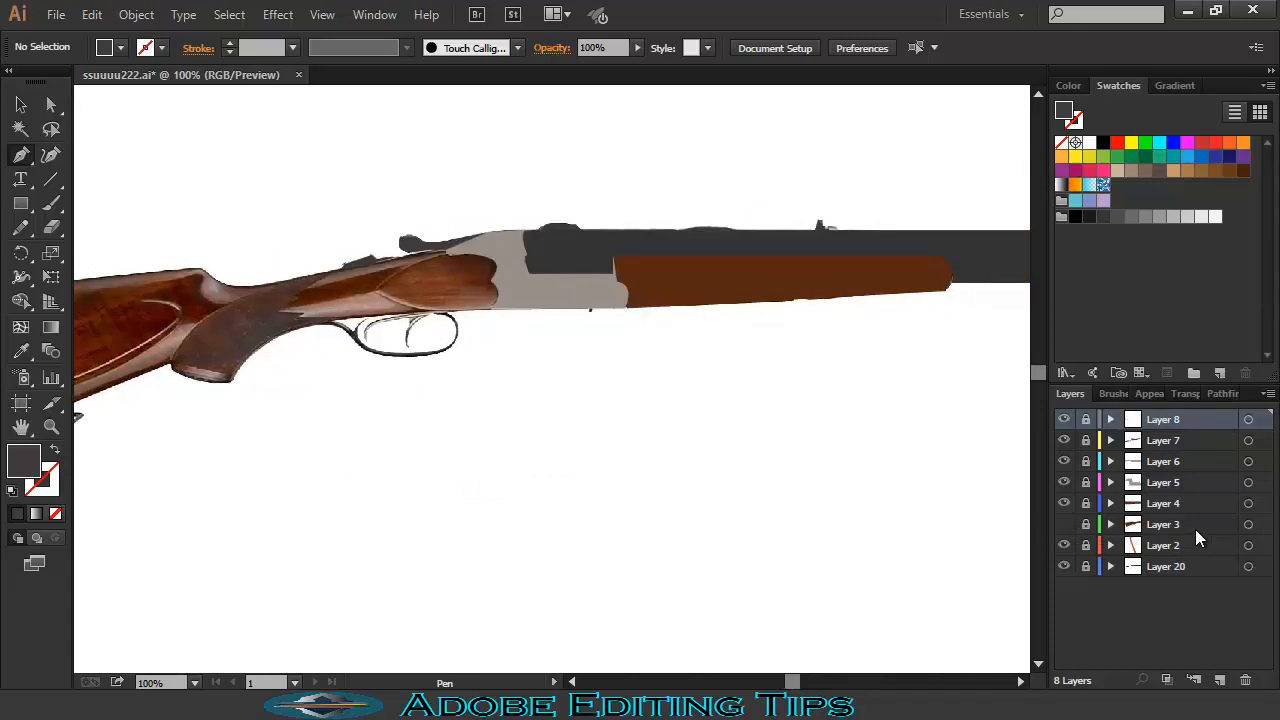
click(1064, 503)
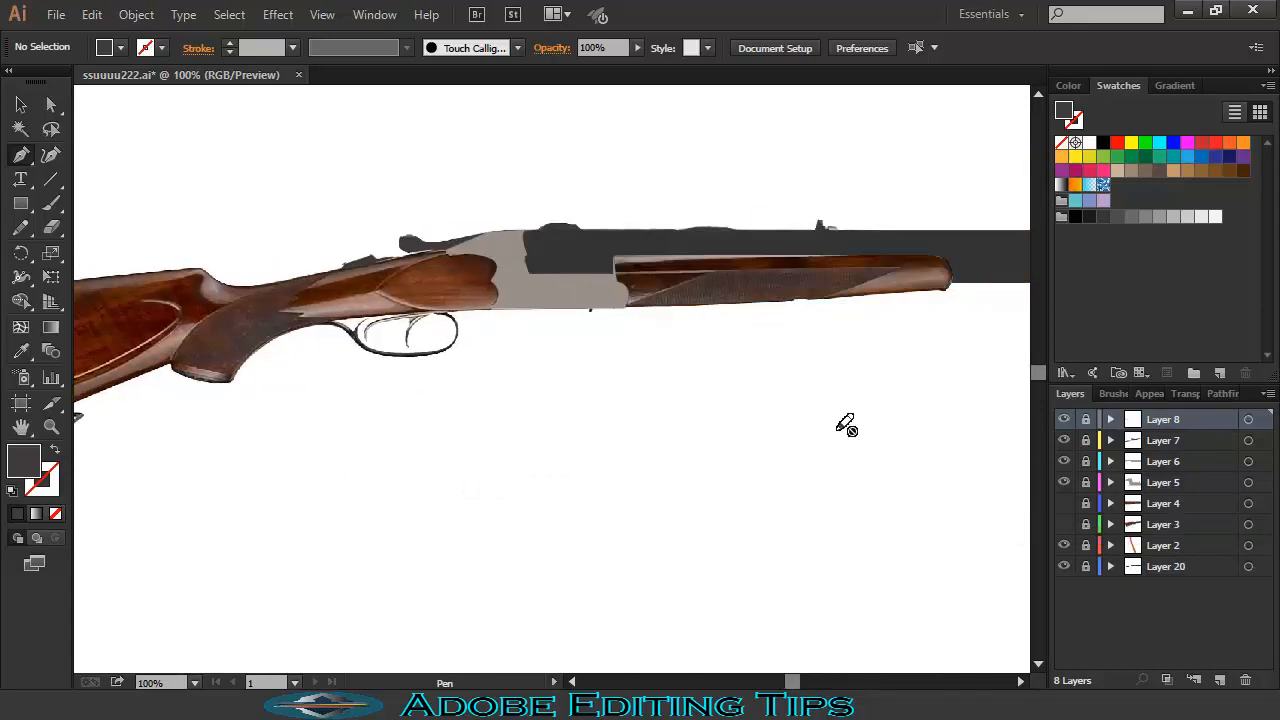
- Add Layer 9 and draw a dark grey shape along the forend's lower edge
click(1218, 680)
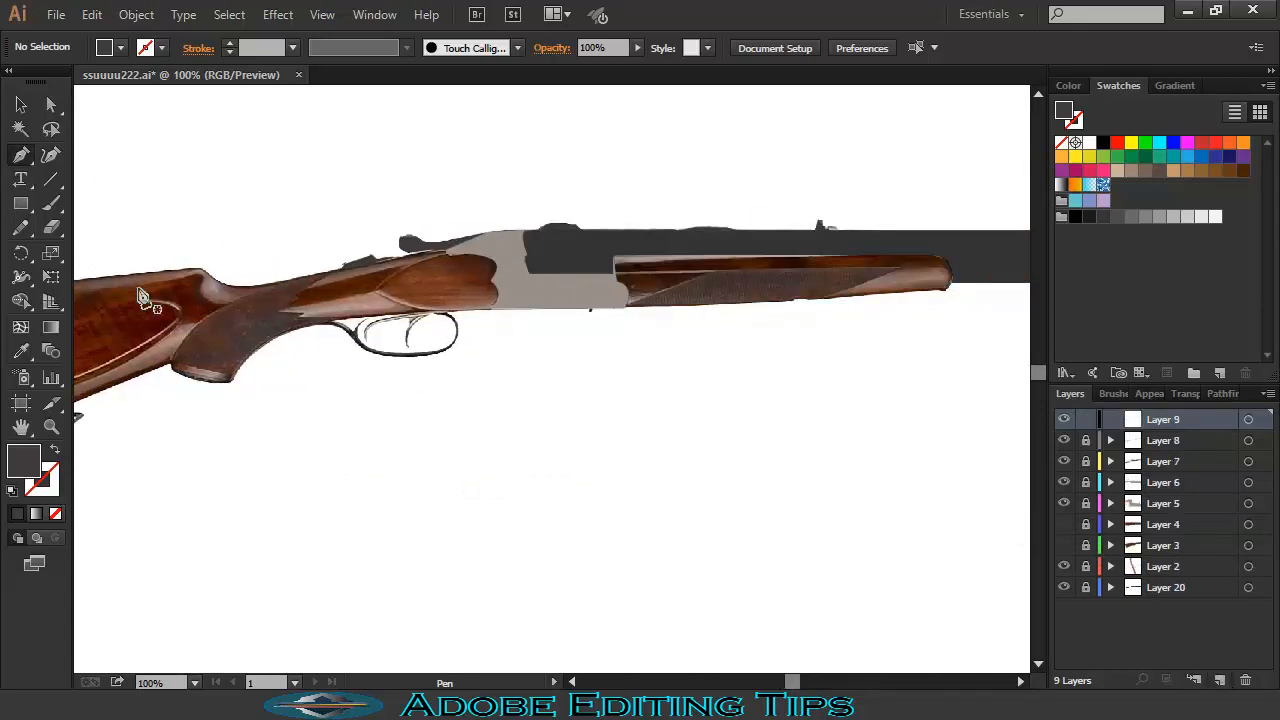
click(897, 268)
click(820, 297)
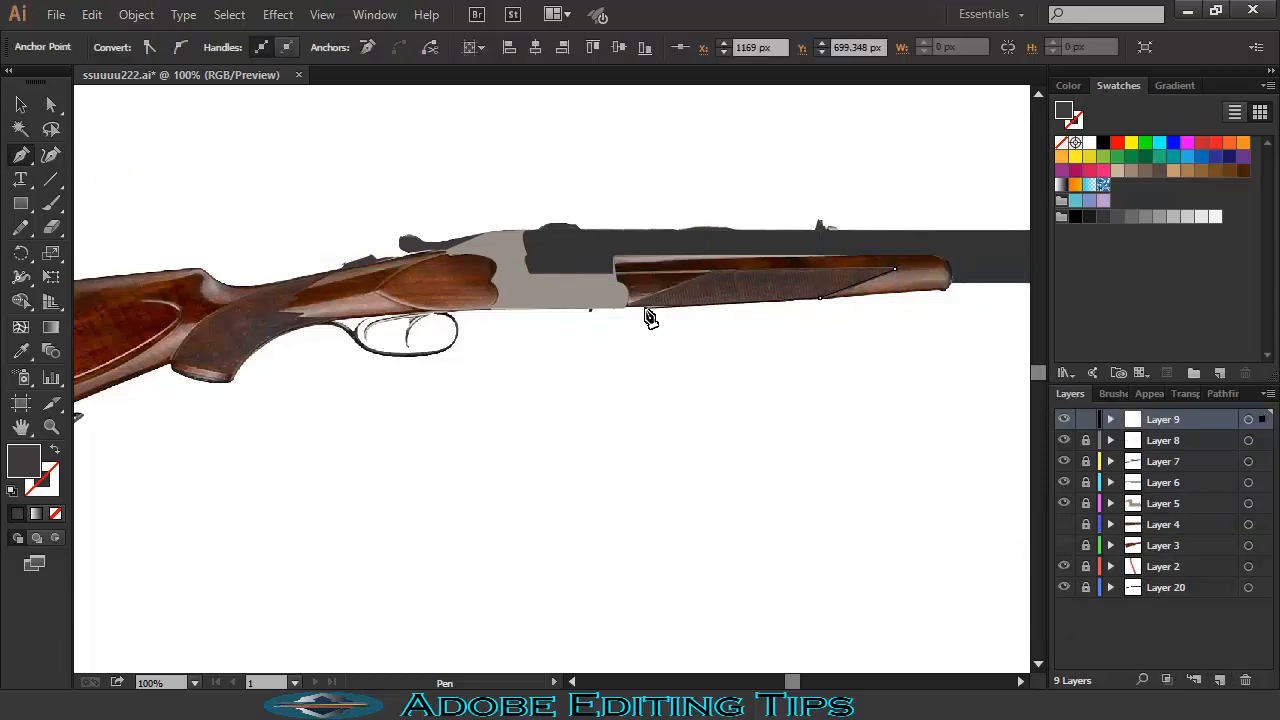
click(628, 307)
click(716, 272)
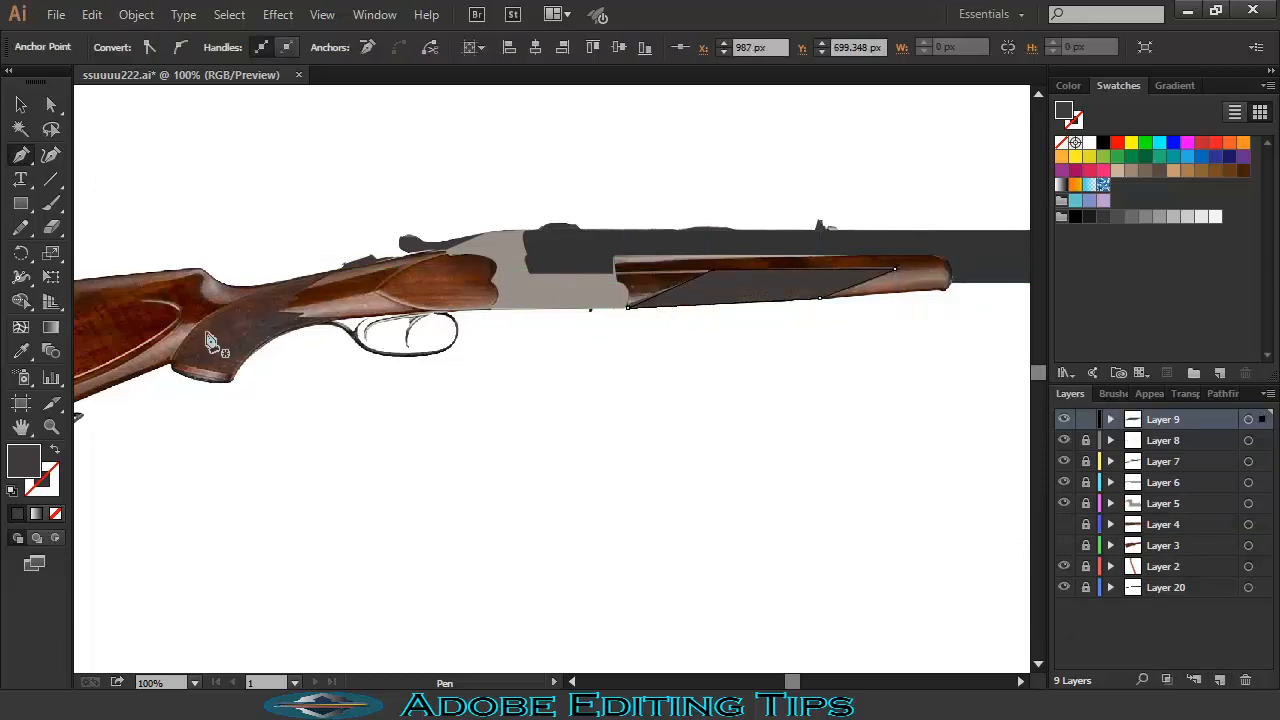
- Draw a curved dark grey shape over the stock's grip, lock Layer 9, and add a new layer
click(174, 358)
drag(297, 275, 325, 273)
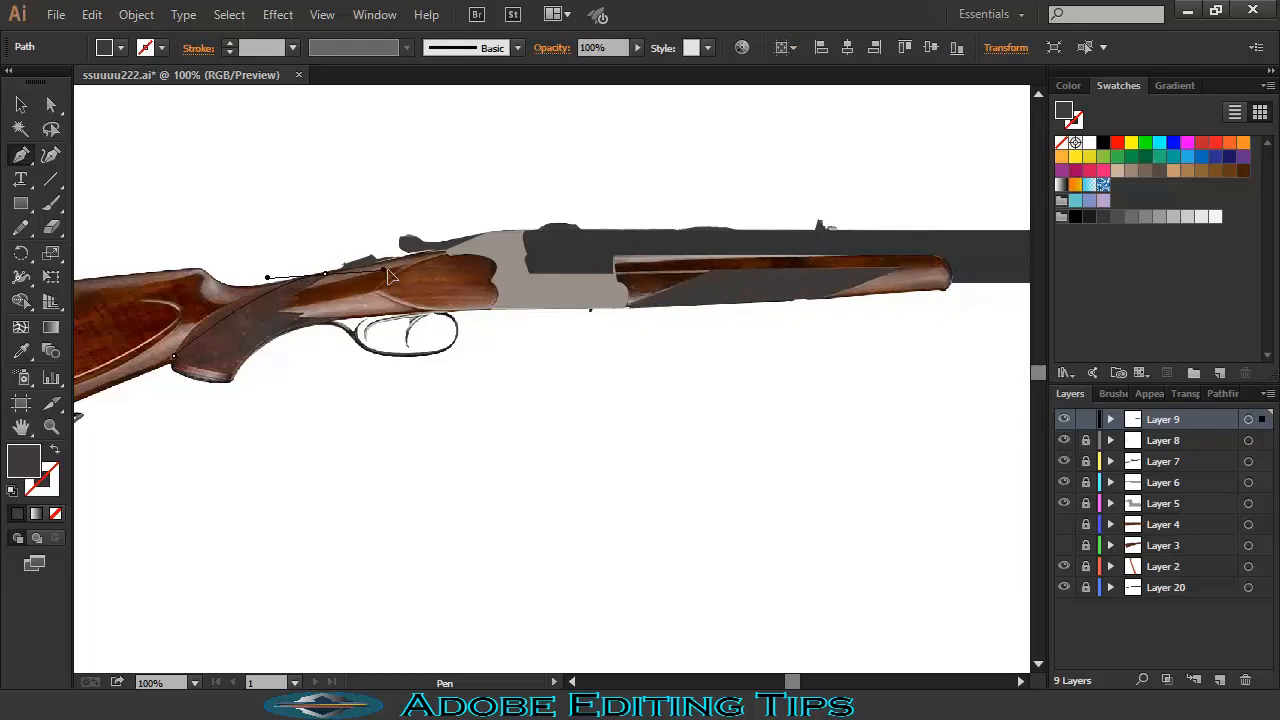
click(324, 276)
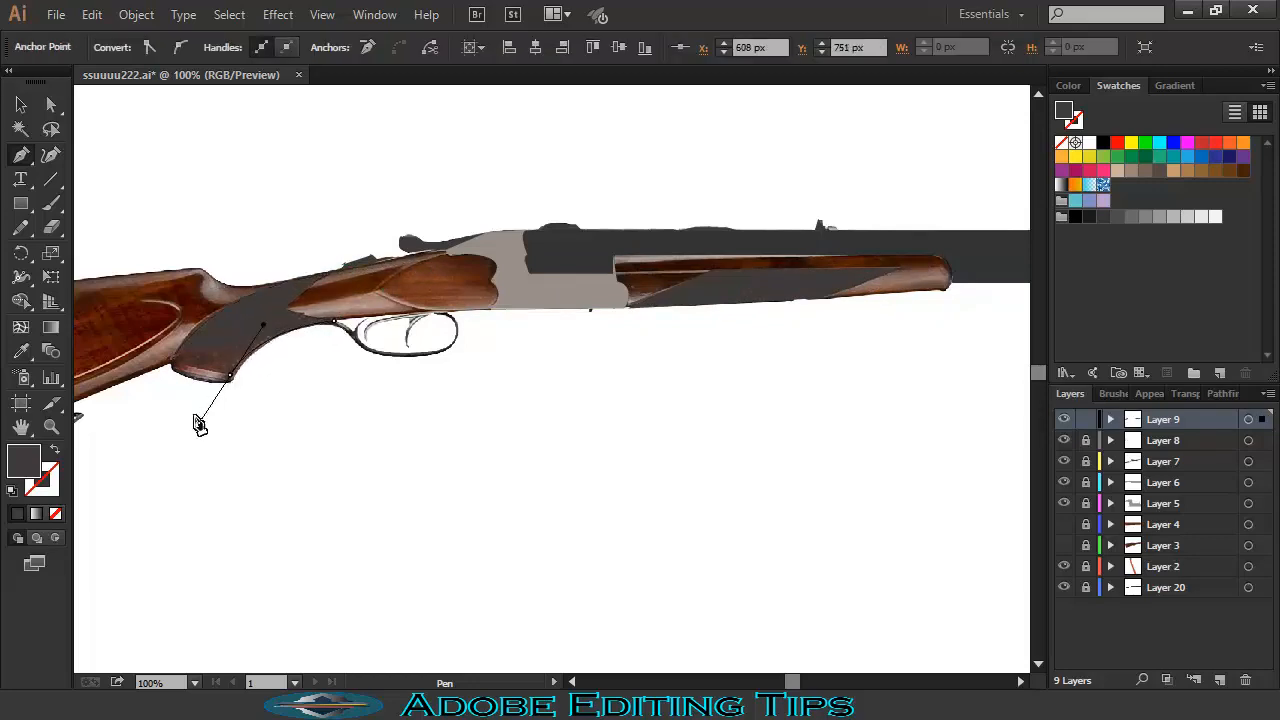
drag(172, 360, 337, 371)
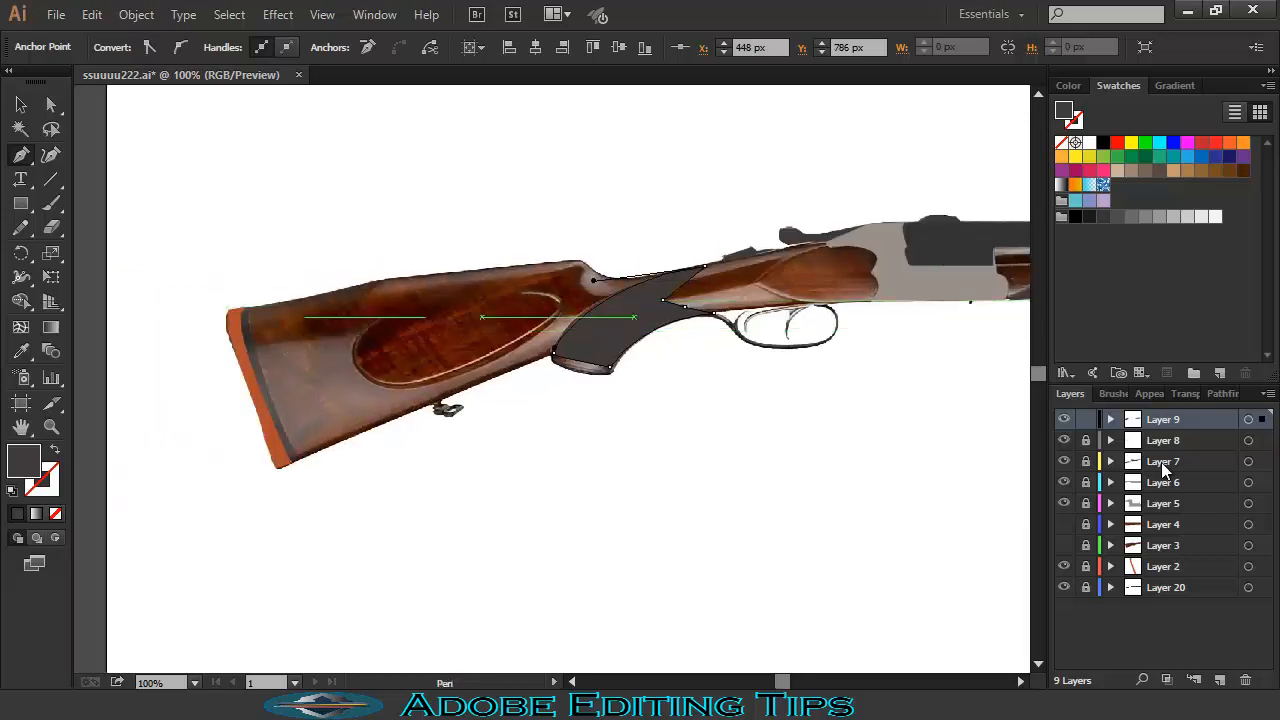
click(1086, 419)
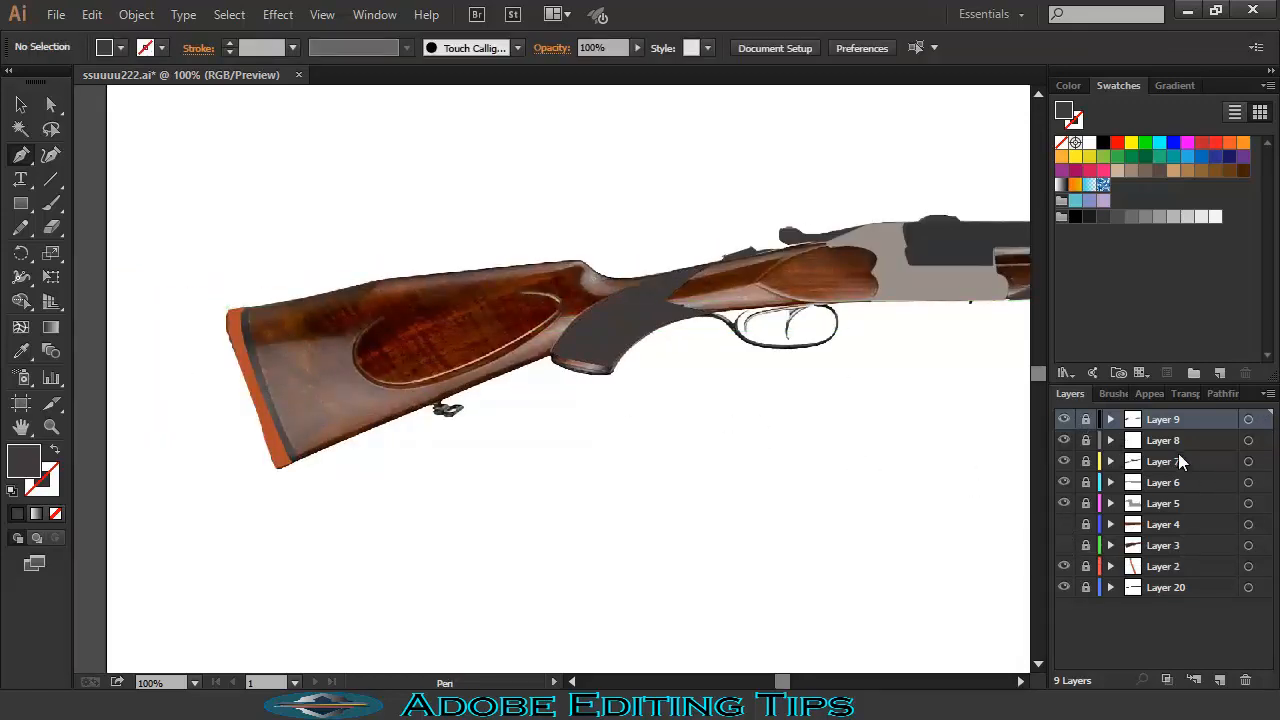
click(1221, 682)
- Paint a tapered, unfilled brush stroke down the stock's butt edge
click(1120, 394)
click(1111, 490)
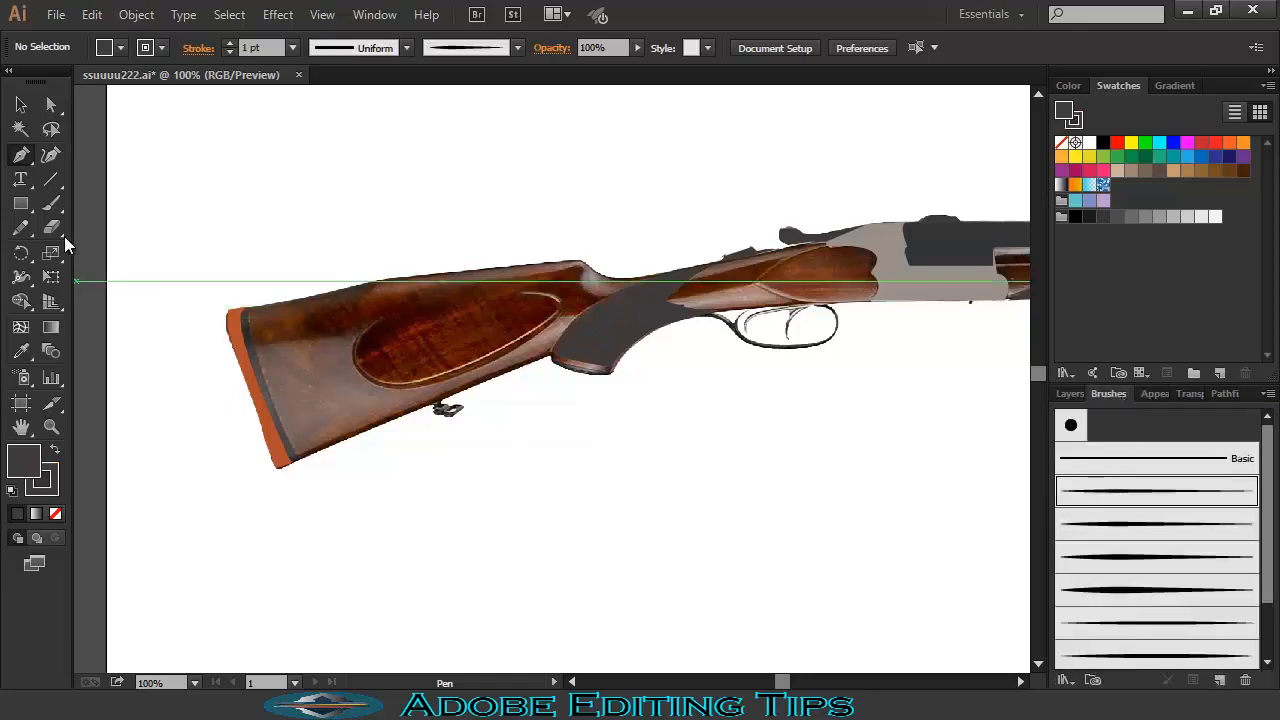
click(56, 514)
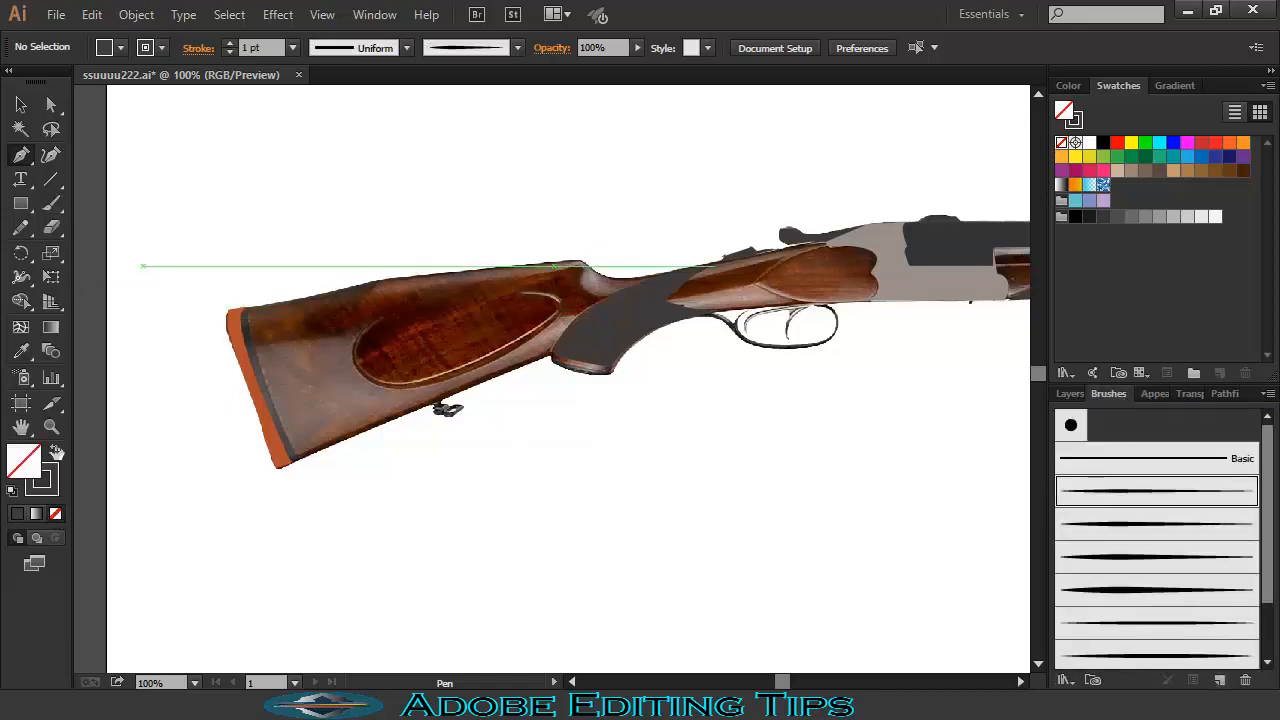
click(51, 203)
drag(241, 309, 267, 390)
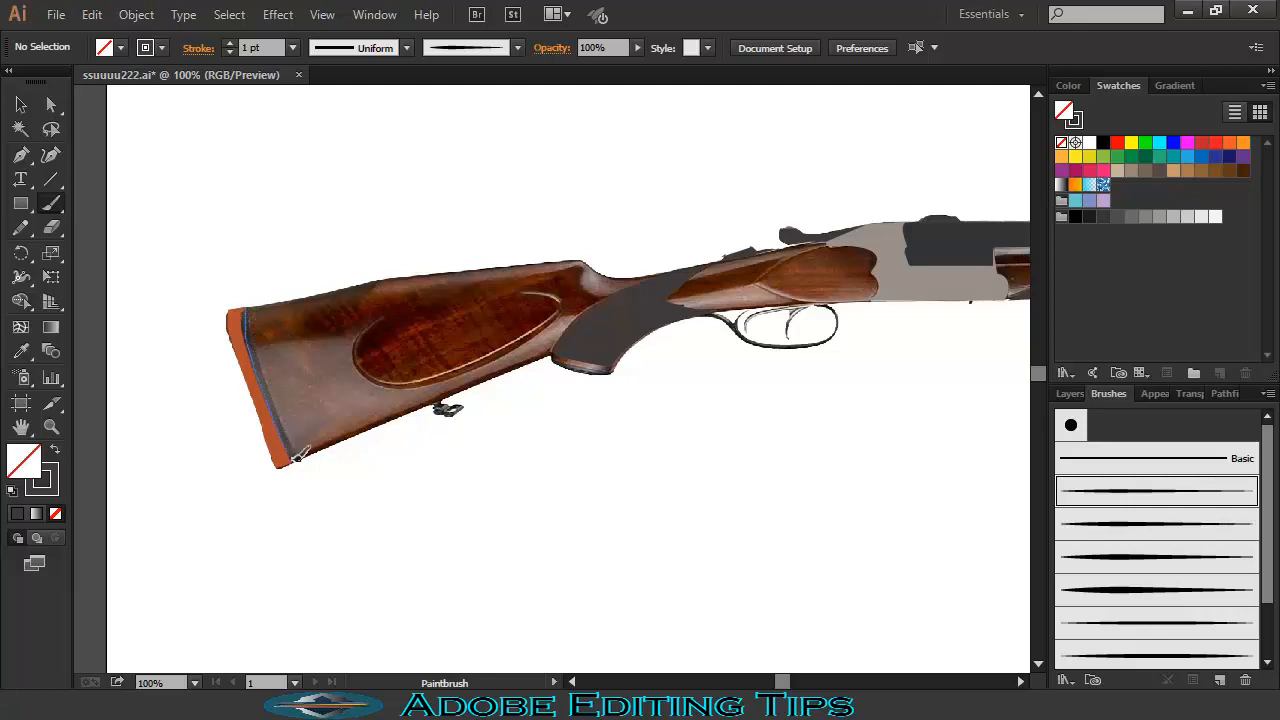
drag(296, 456, 293, 458)
- Make the butt-edge stroke 3 pt in the sampled dark grey, then add Layer 11
key(v)
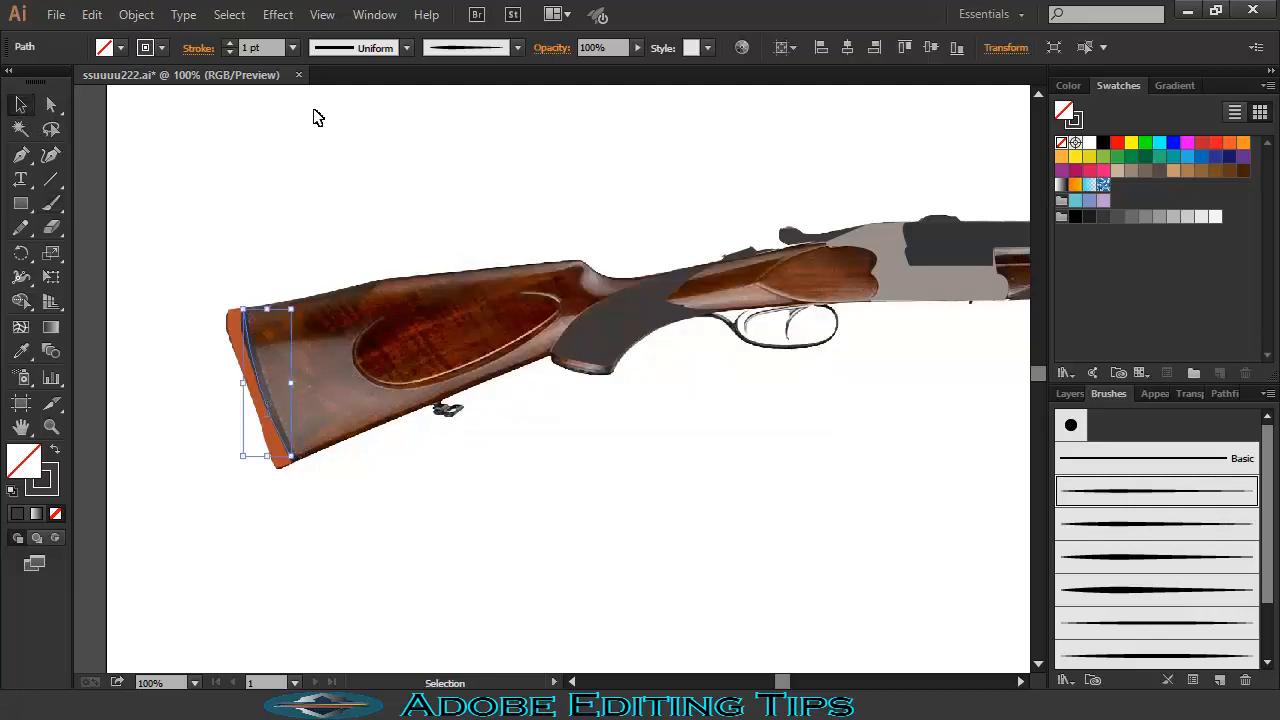
click(293, 47)
click(318, 183)
click(1071, 394)
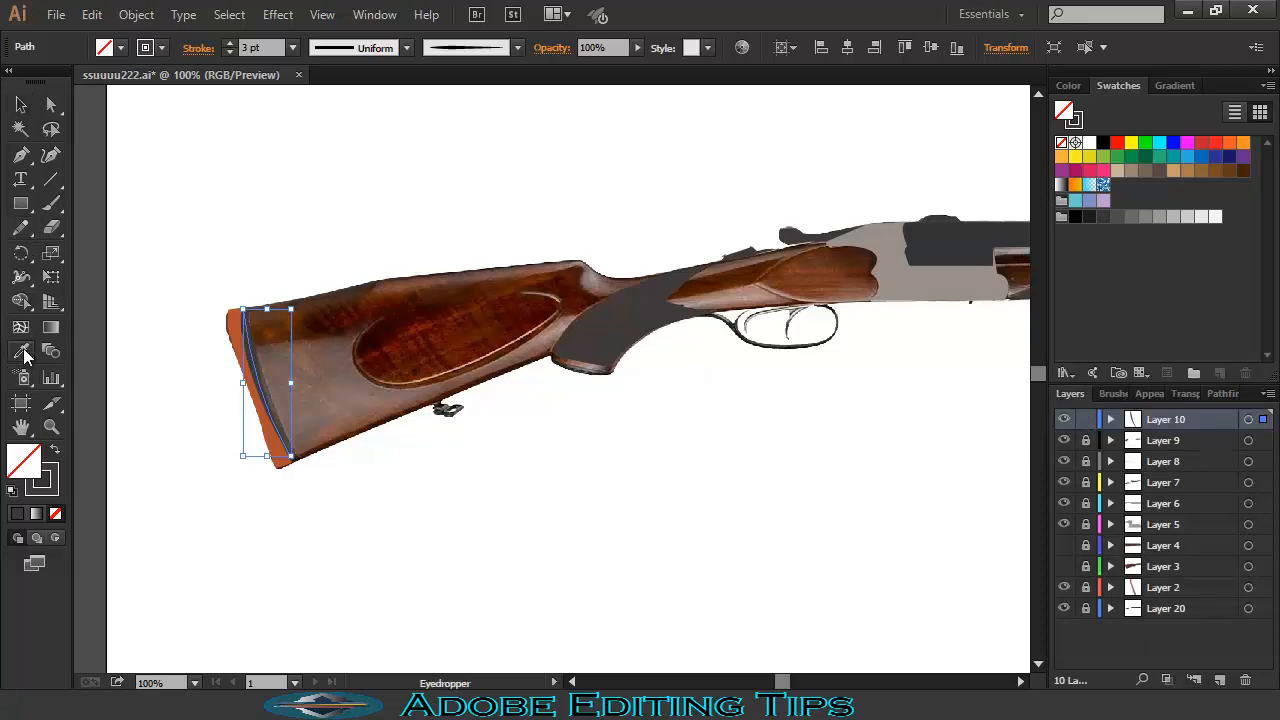
key(i)
click(536, 326)
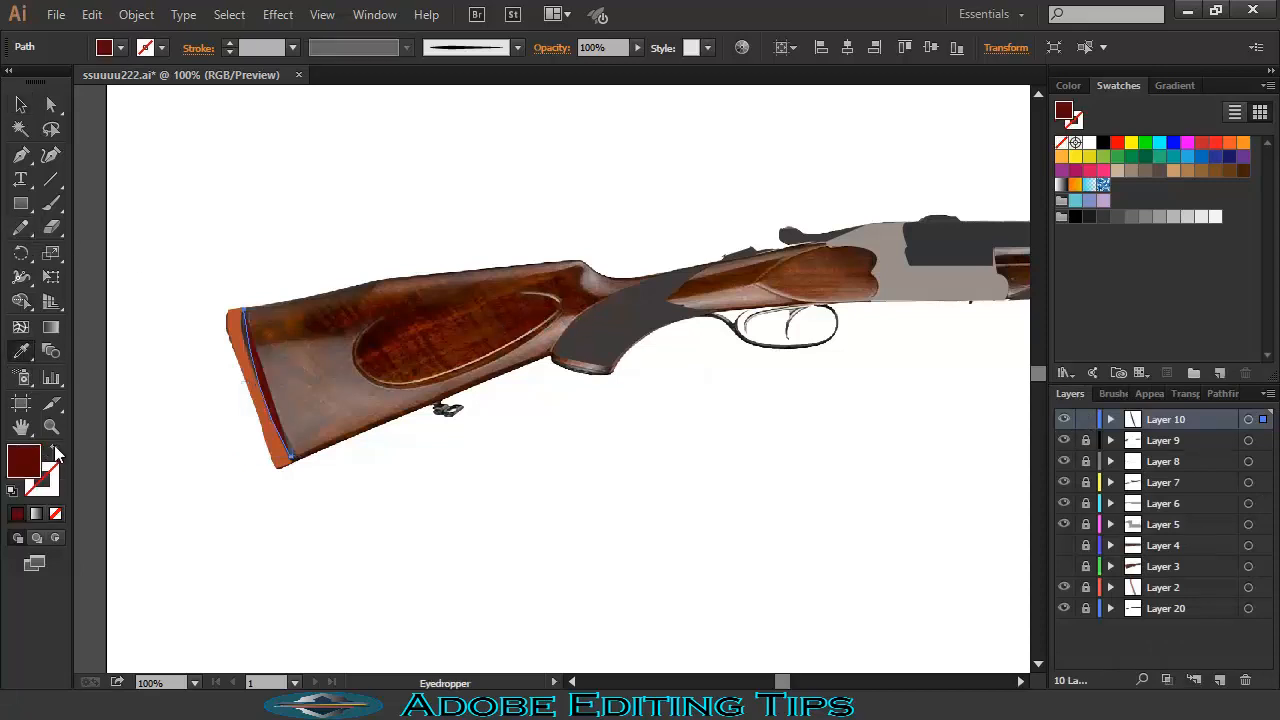
key(shift+x)
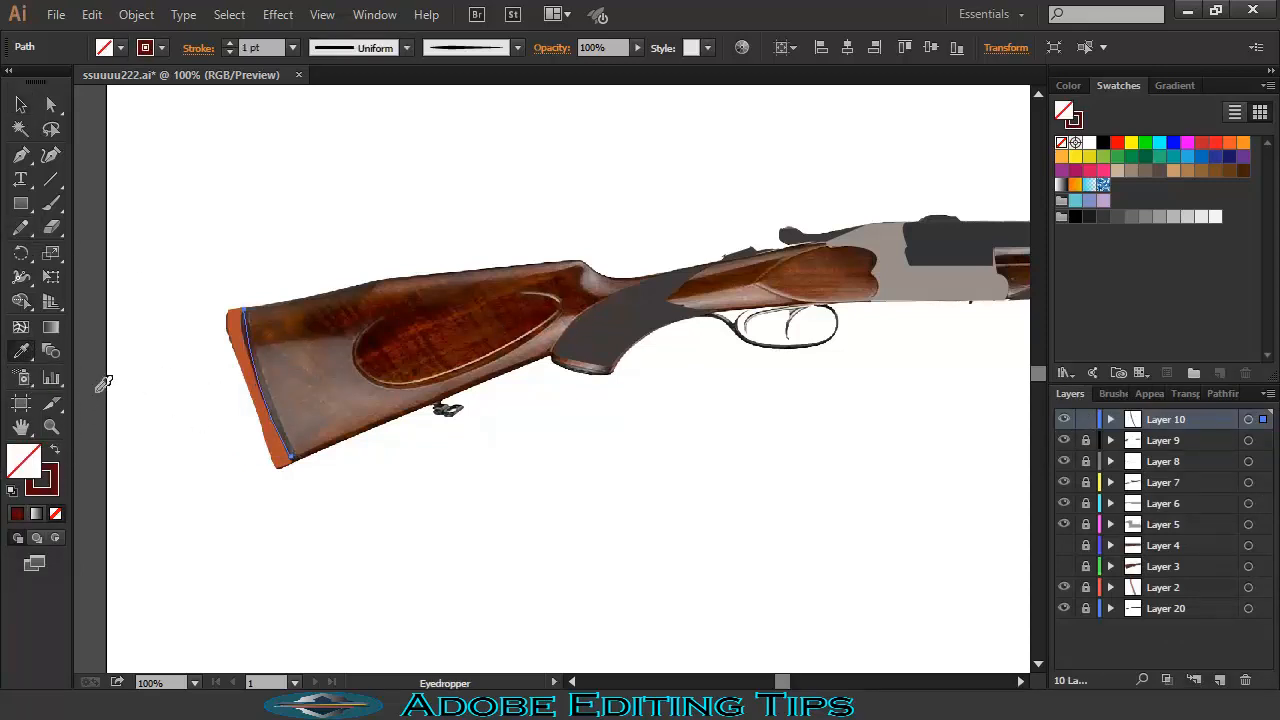
click(609, 343)
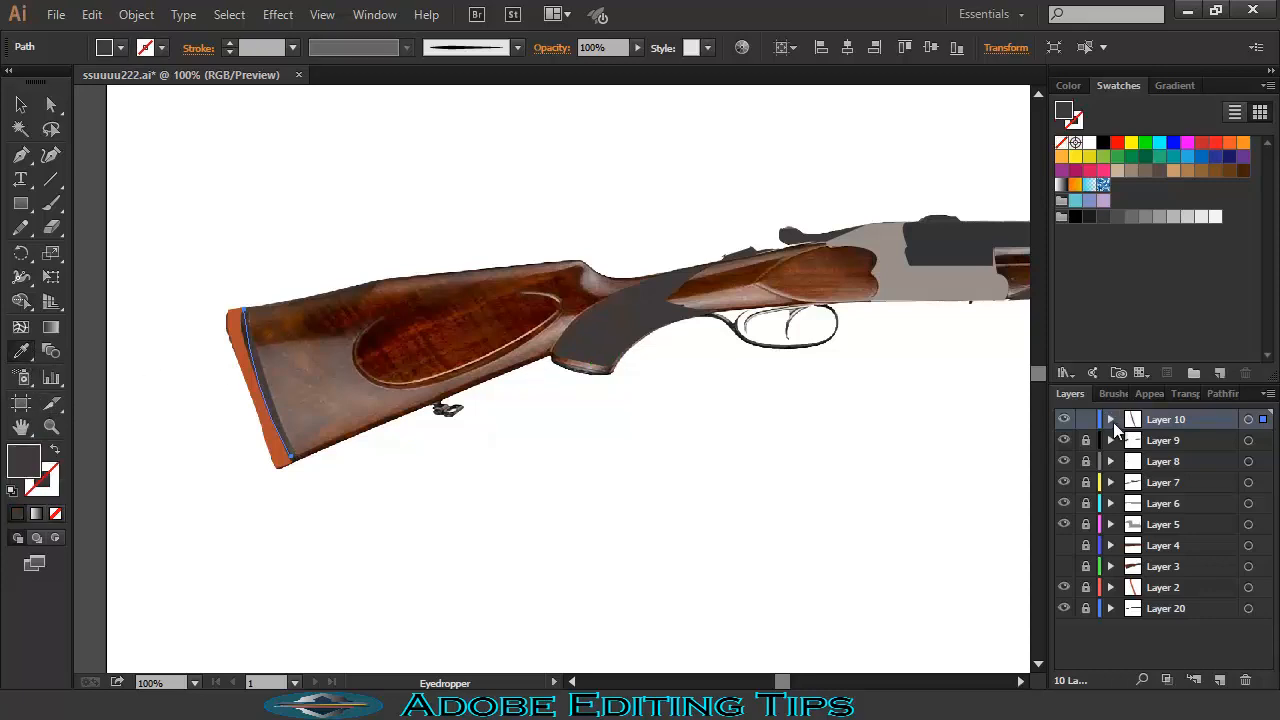
click(1219, 680)
- Sample the cream outline colour and paint highlights on the oval cheek panel and stock butt
click(55, 449)
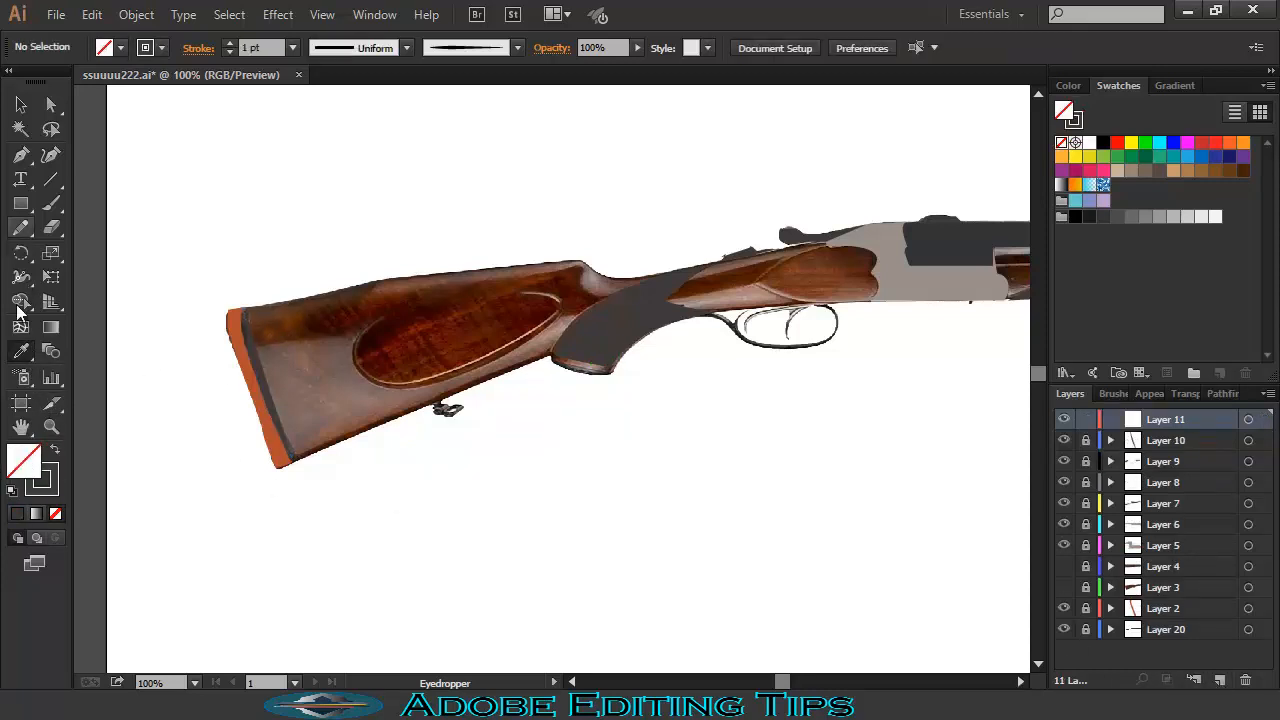
click(491, 353)
key(b)
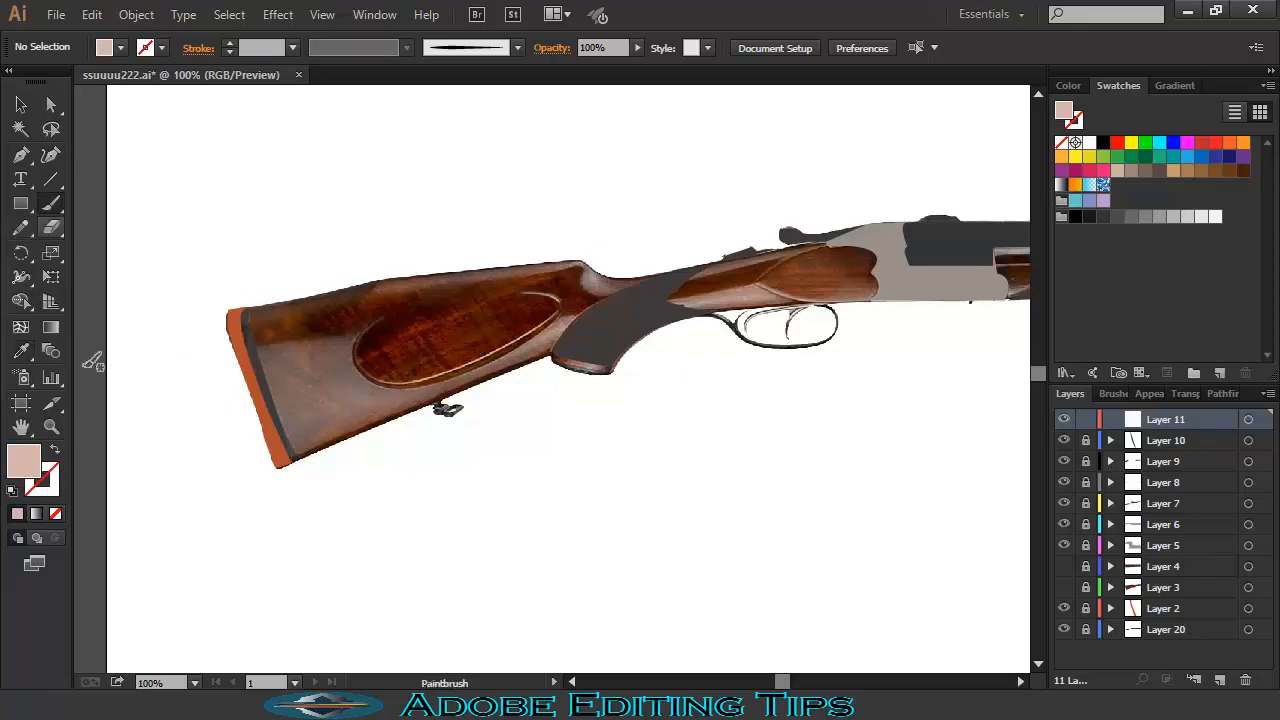
key(shift+x)
mouse_move(536, 330)
mouse_down()
mouse_move(459, 365)
mouse_move(372, 375)
mouse_move(353, 316)
mouse_up()
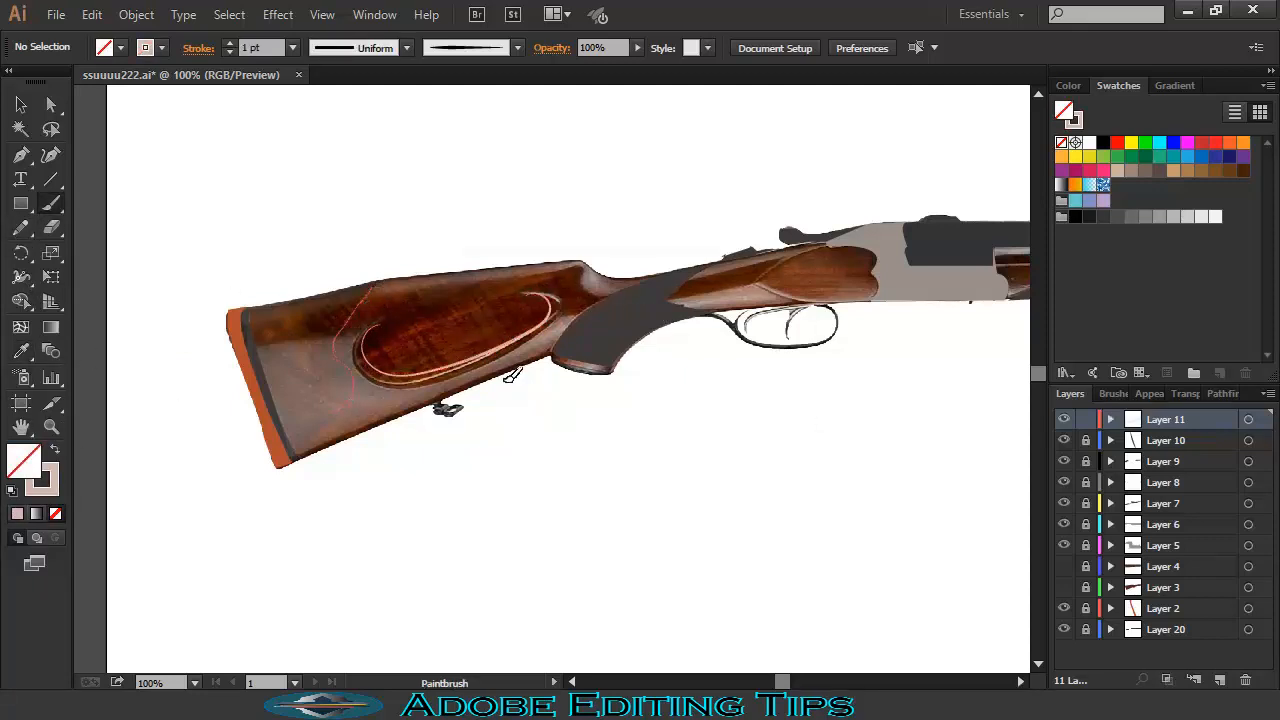
drag(820, 250, 764, 285)
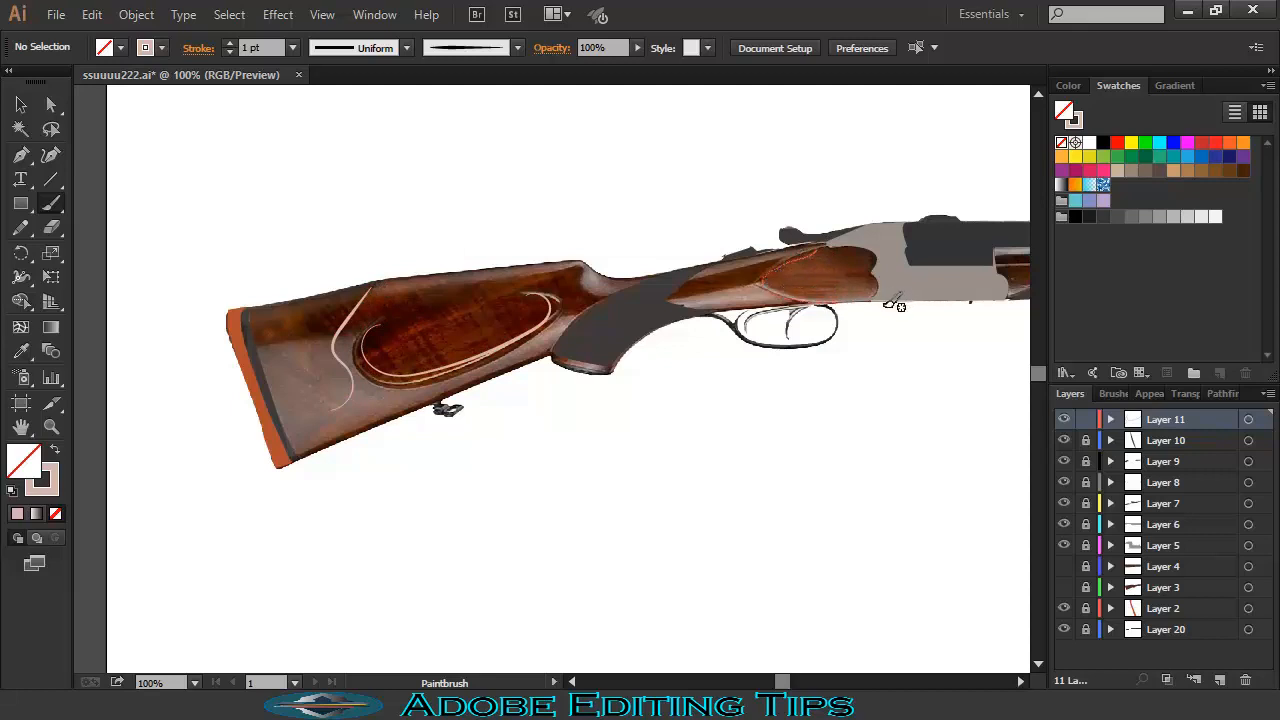
- Paint a cream highlight along the barrel to the muzzle, then show Layers 3 and 4 again
key(space)
drag(886, 304, 554, 322)
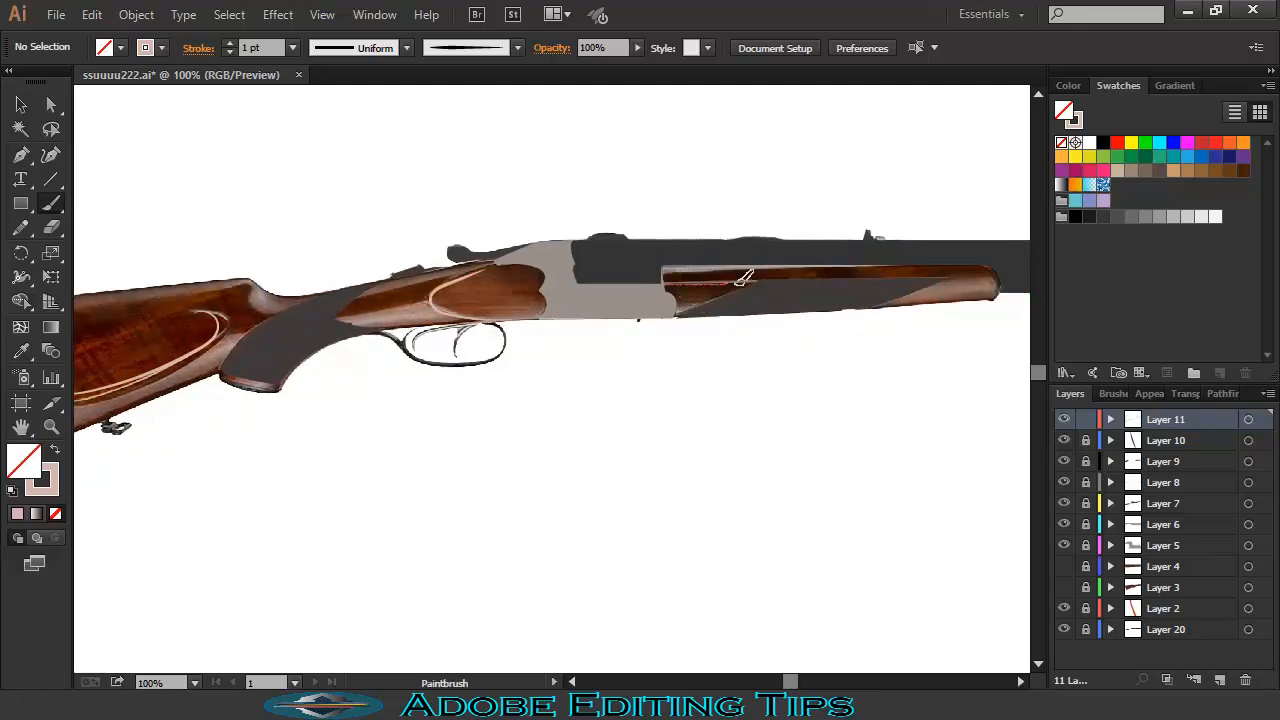
click(1063, 524)
key(space)
mouse_move(776, 385)
mouse_down()
mouse_move(318, 379)
mouse_move(414, 374)
mouse_up()
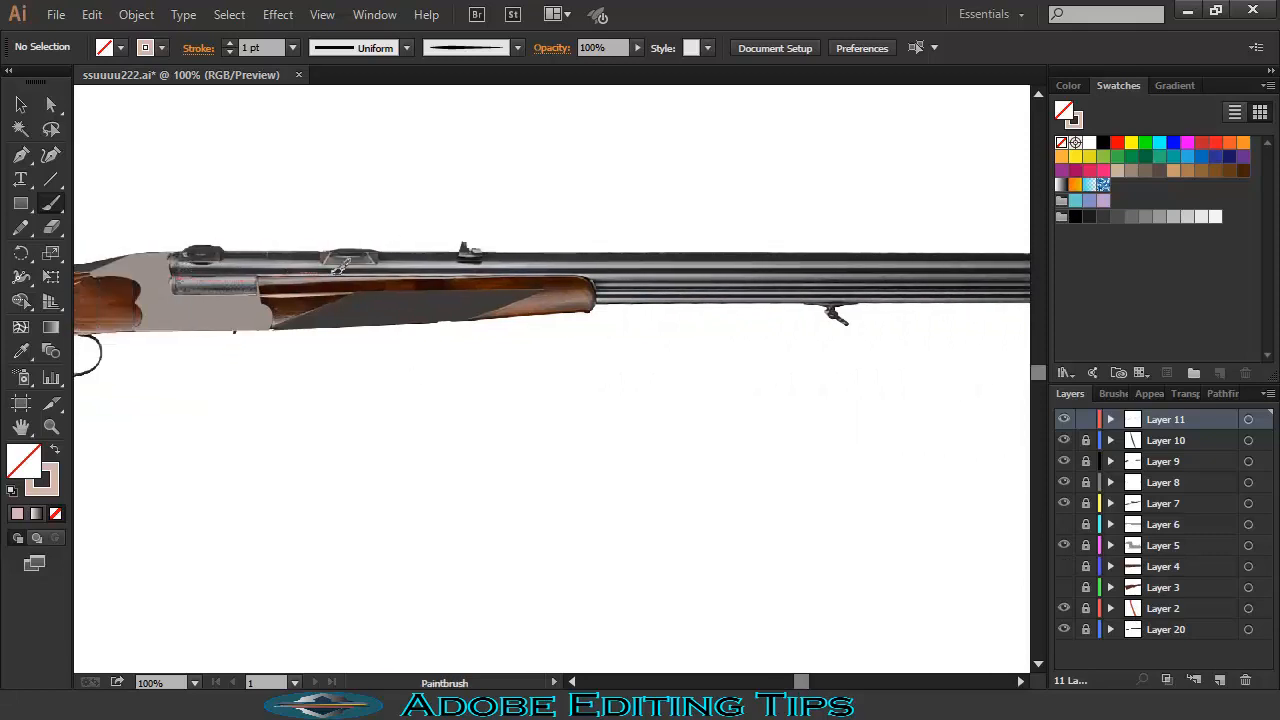
key(space)
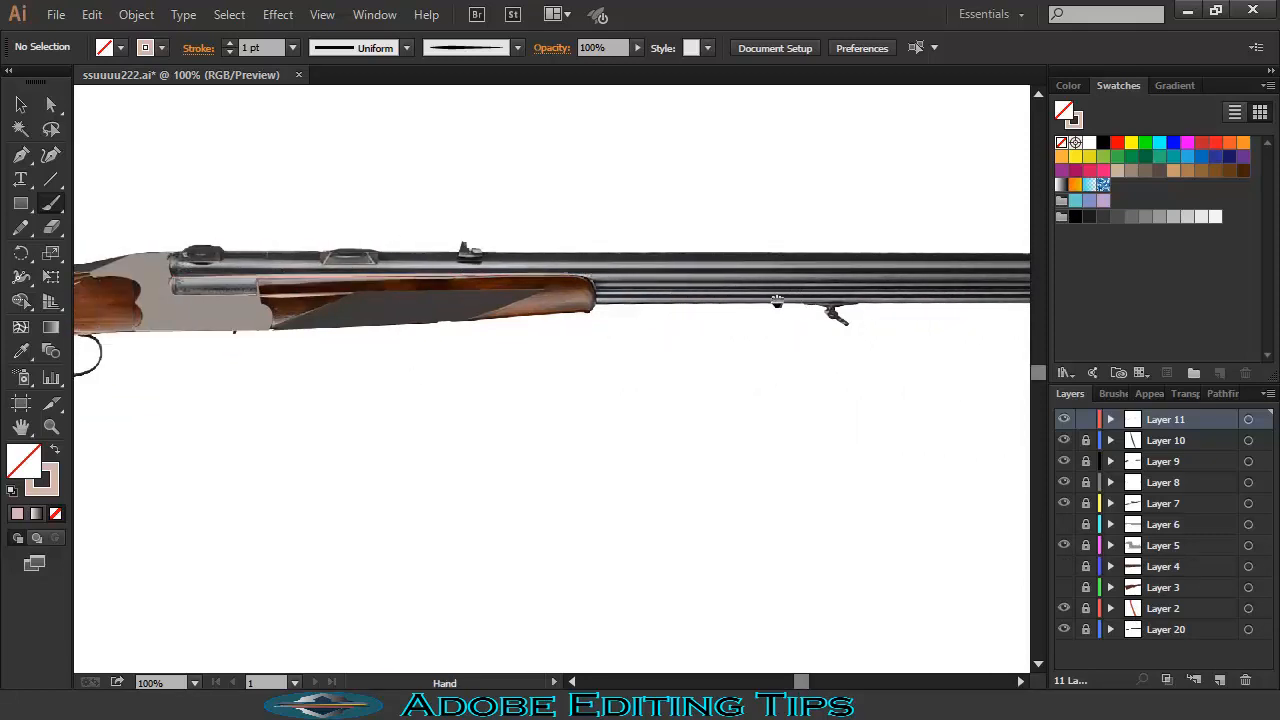
drag(664, 285, 298, 280)
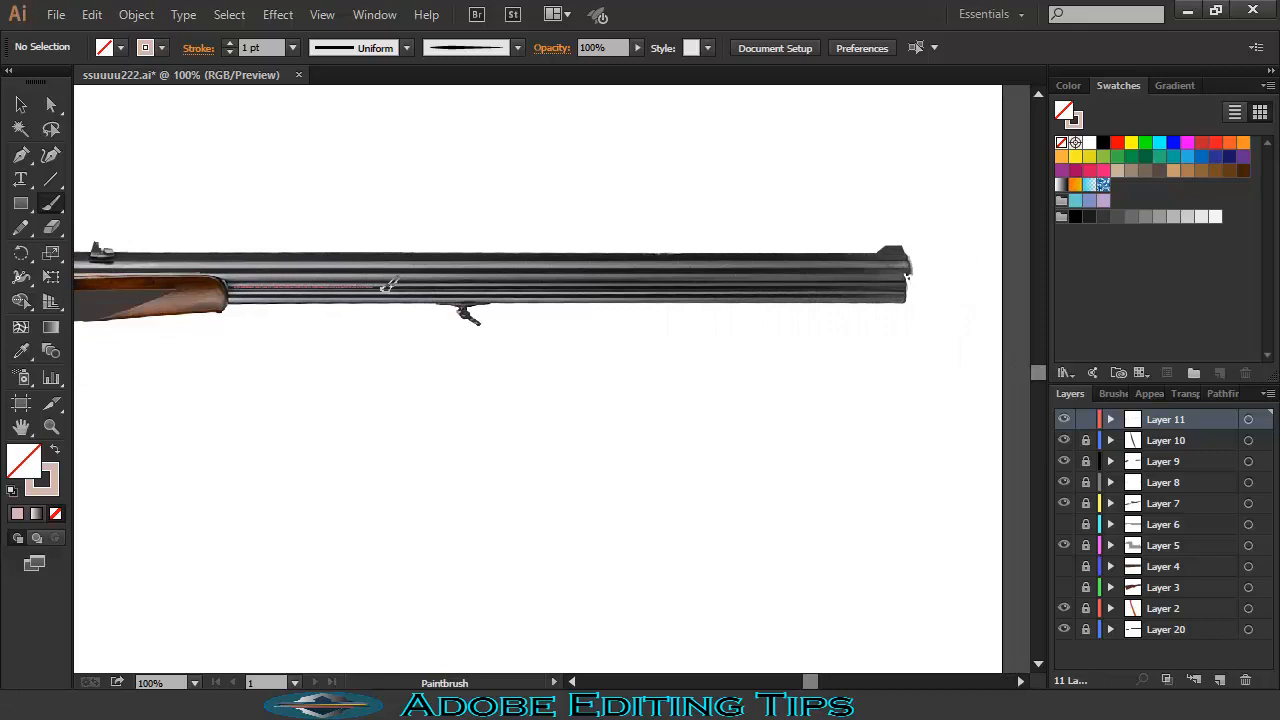
drag(384, 288, 574, 287)
drag(775, 281, 903, 281)
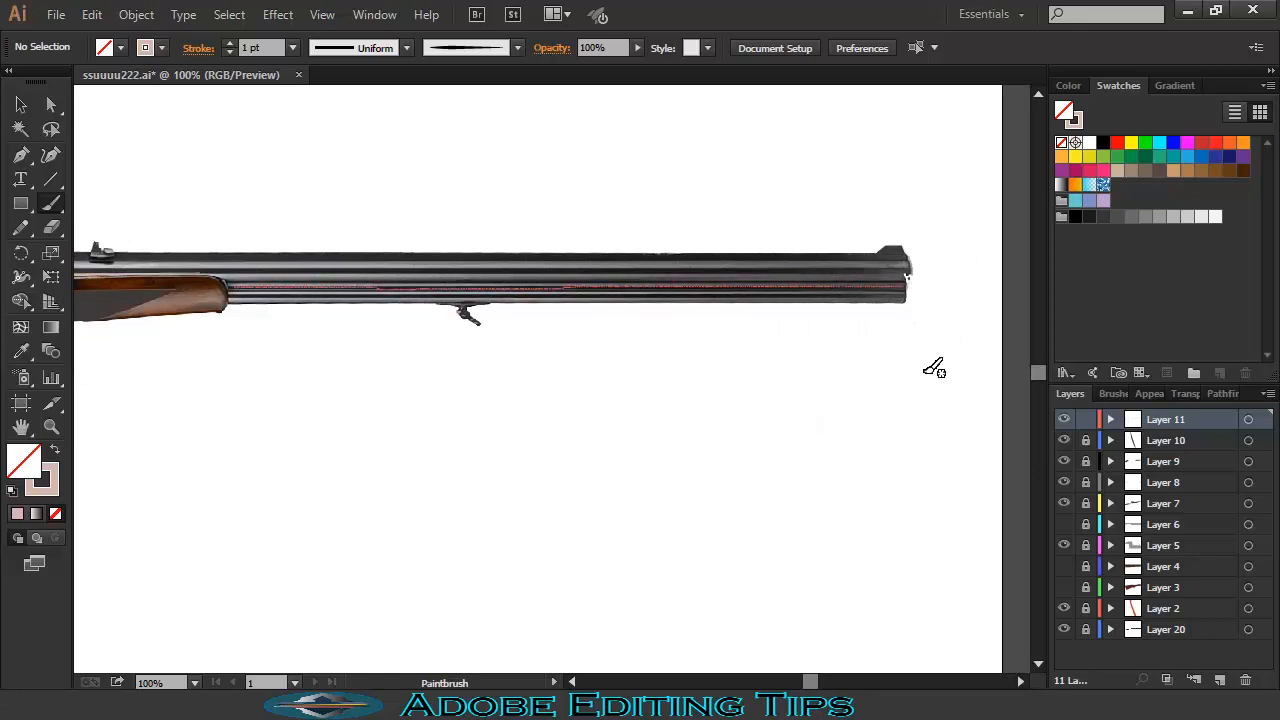
drag(1064, 565, 1064, 587)
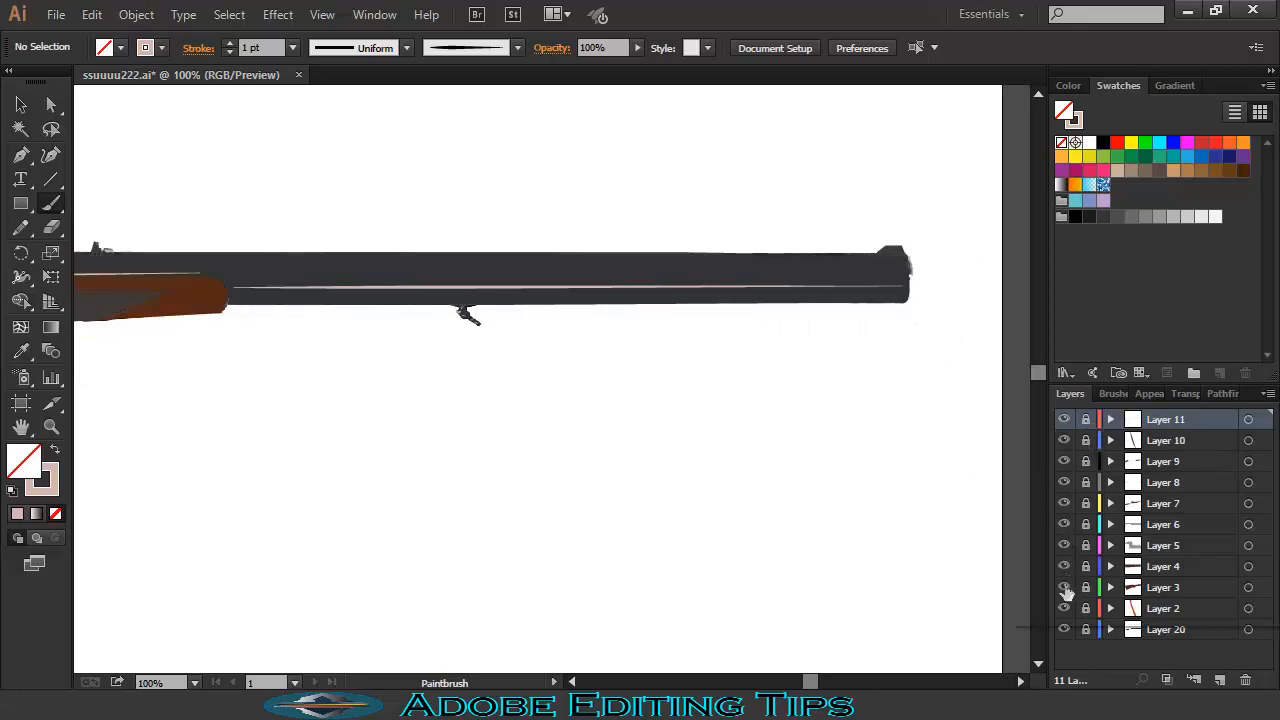
- Zoom out to review the whole rifle, then add Layer 12 above the highlights
key(ctrl+minus)
key(ctrl+minus)
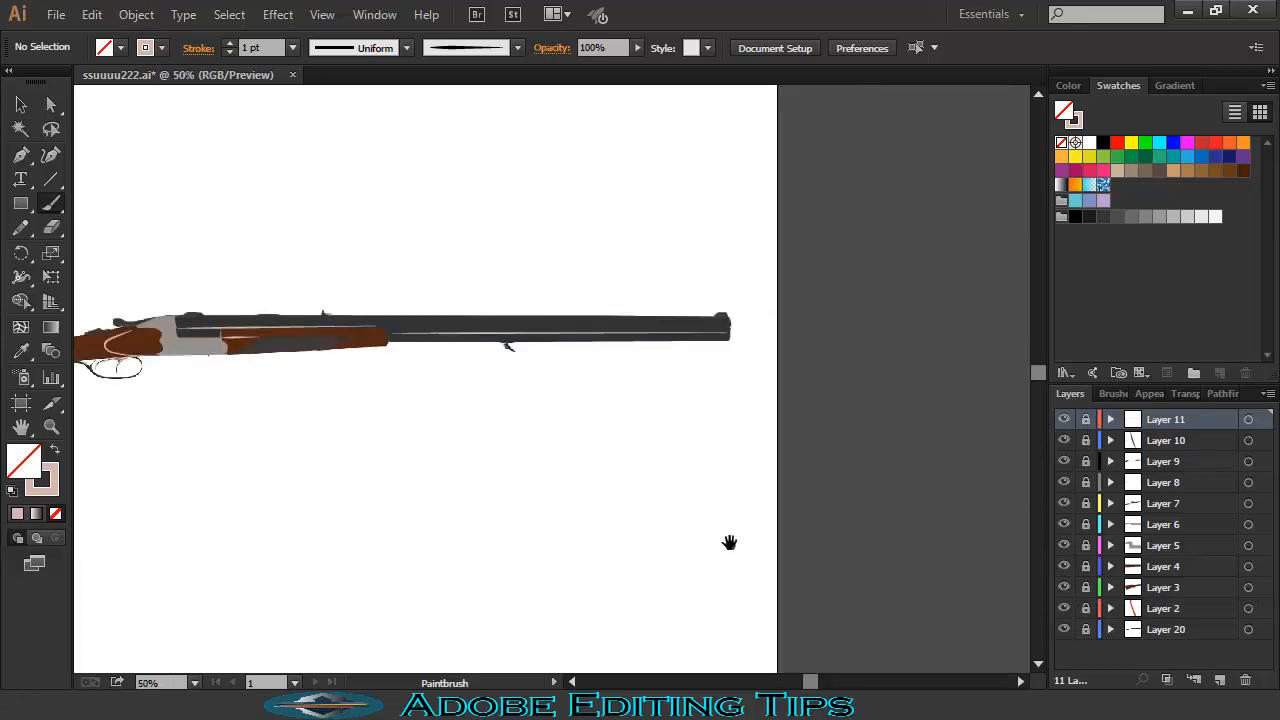
drag(441, 414, 730, 342)
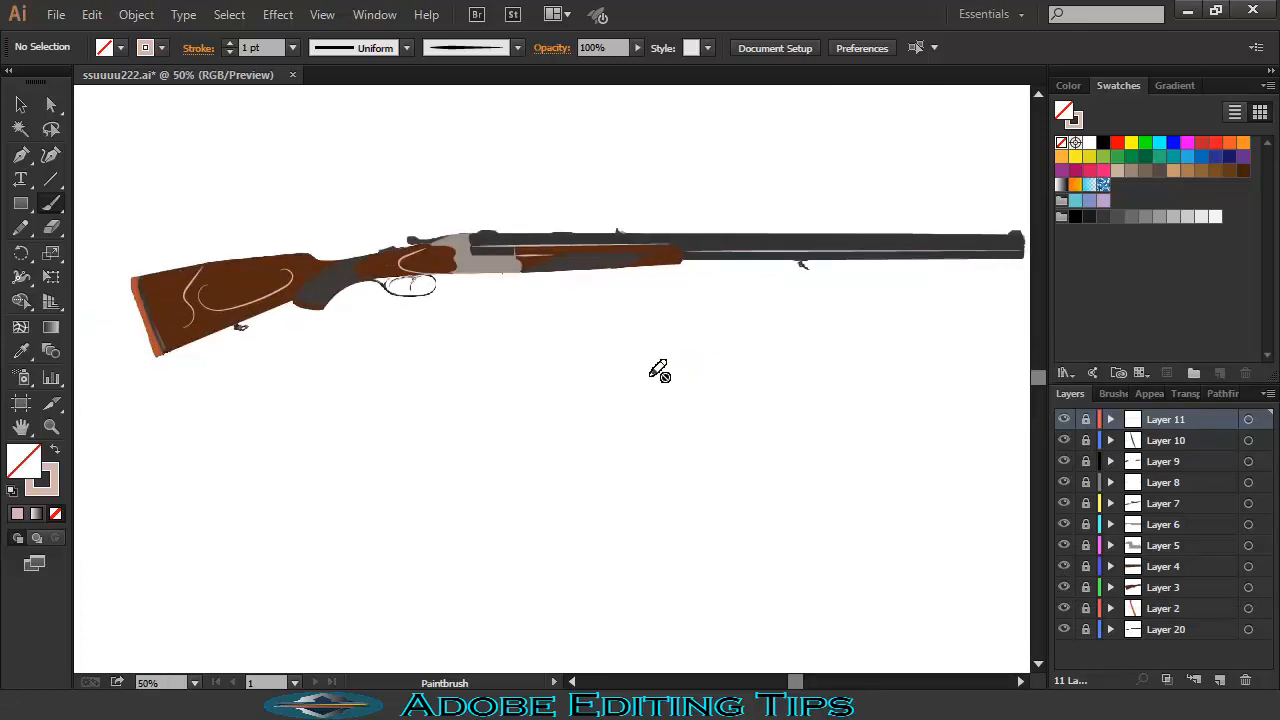
key(ctrl+plus)
drag(235, 235, 289, 228)
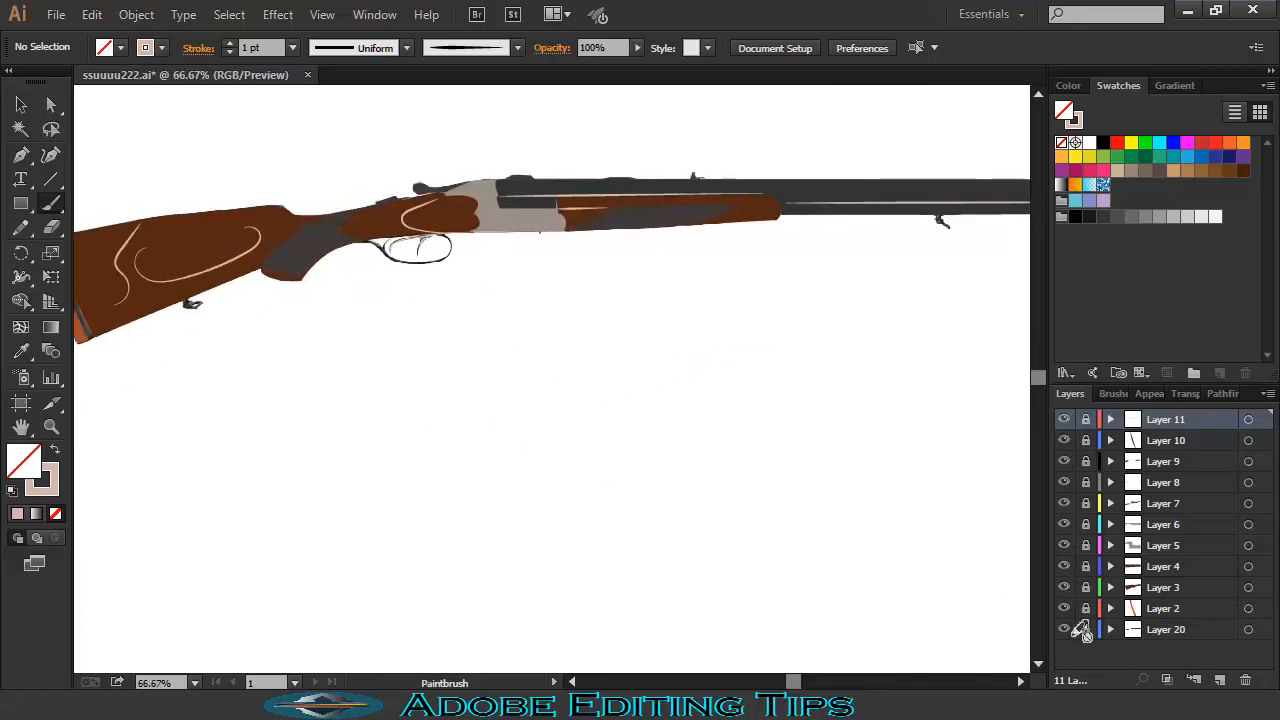
click(1219, 680)
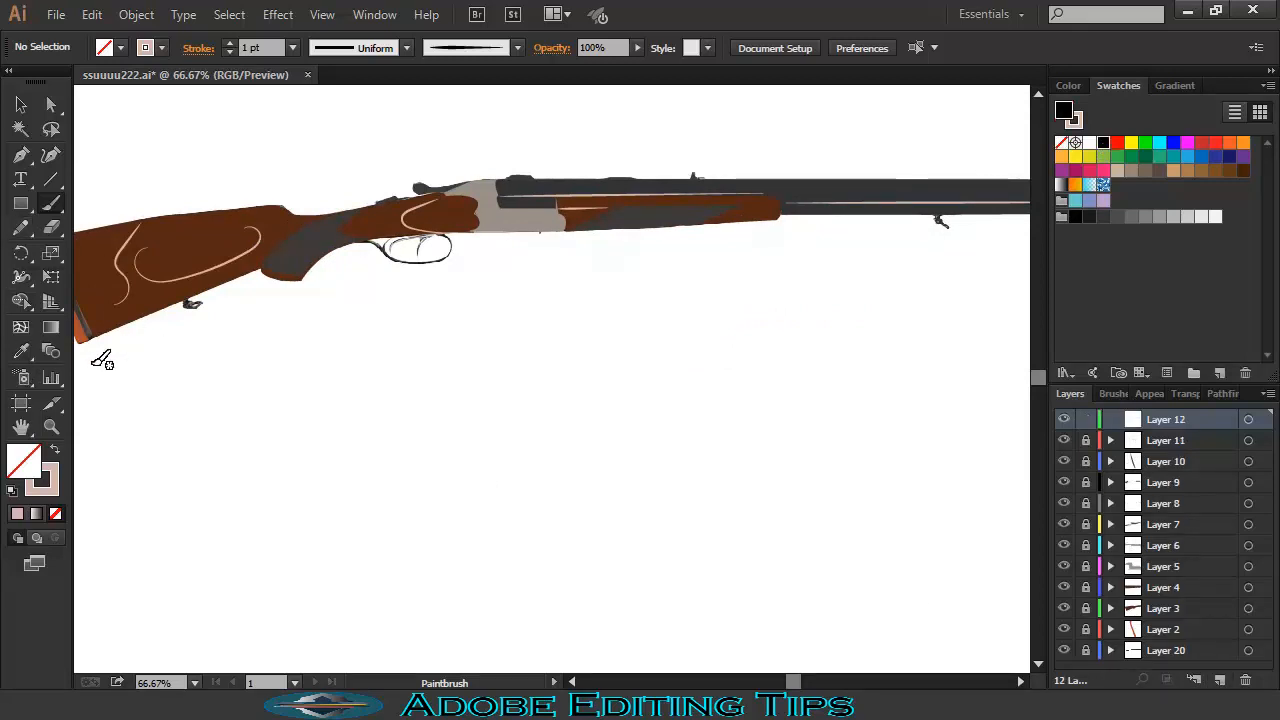
- Set a black stroke with no fill and brush bold strokes over the trigger guard and trigger
click(55, 450)
click(55, 514)
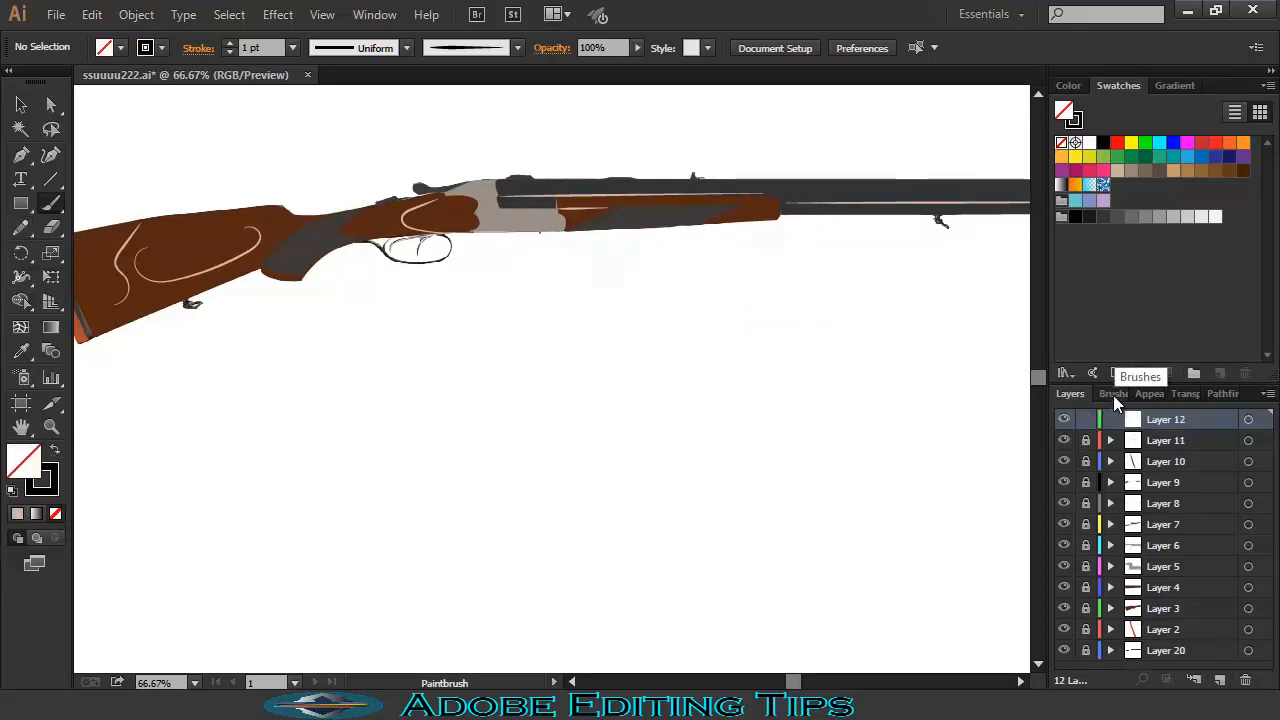
click(1114, 396)
click(1069, 393)
key(ctrl+plus)
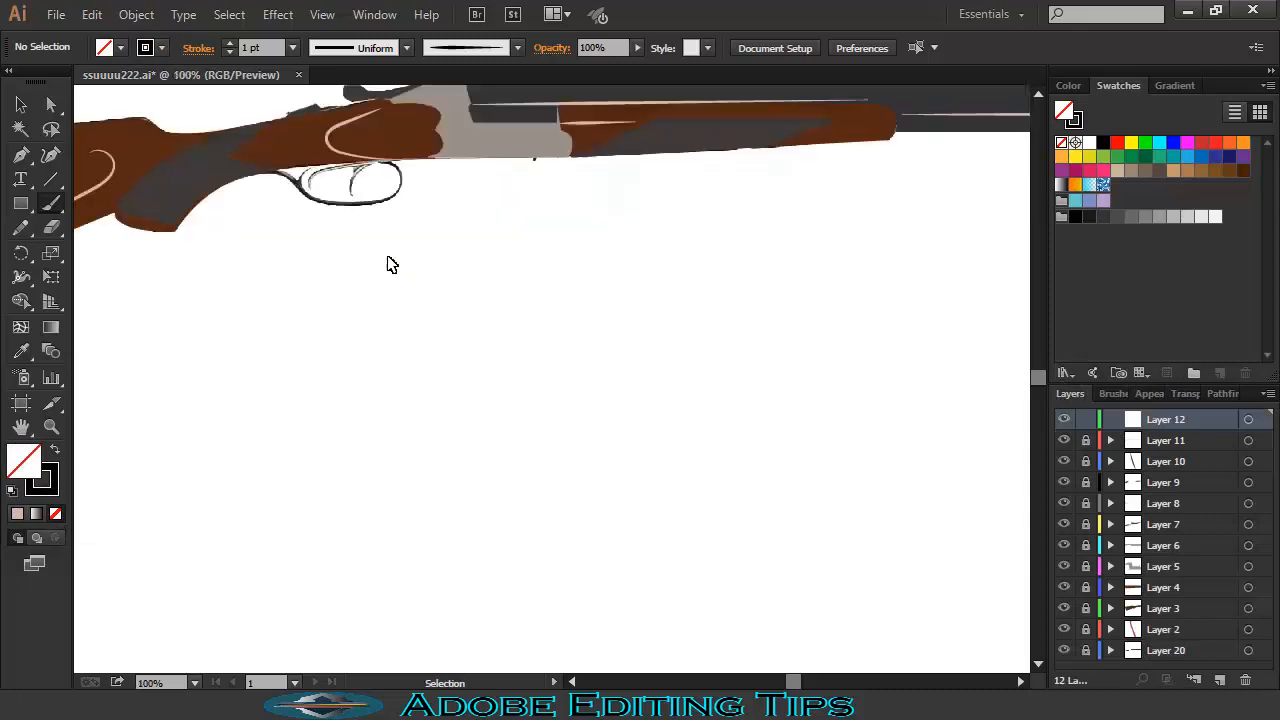
key(ctrl+plus)
scroll(262, 228, up, 7)
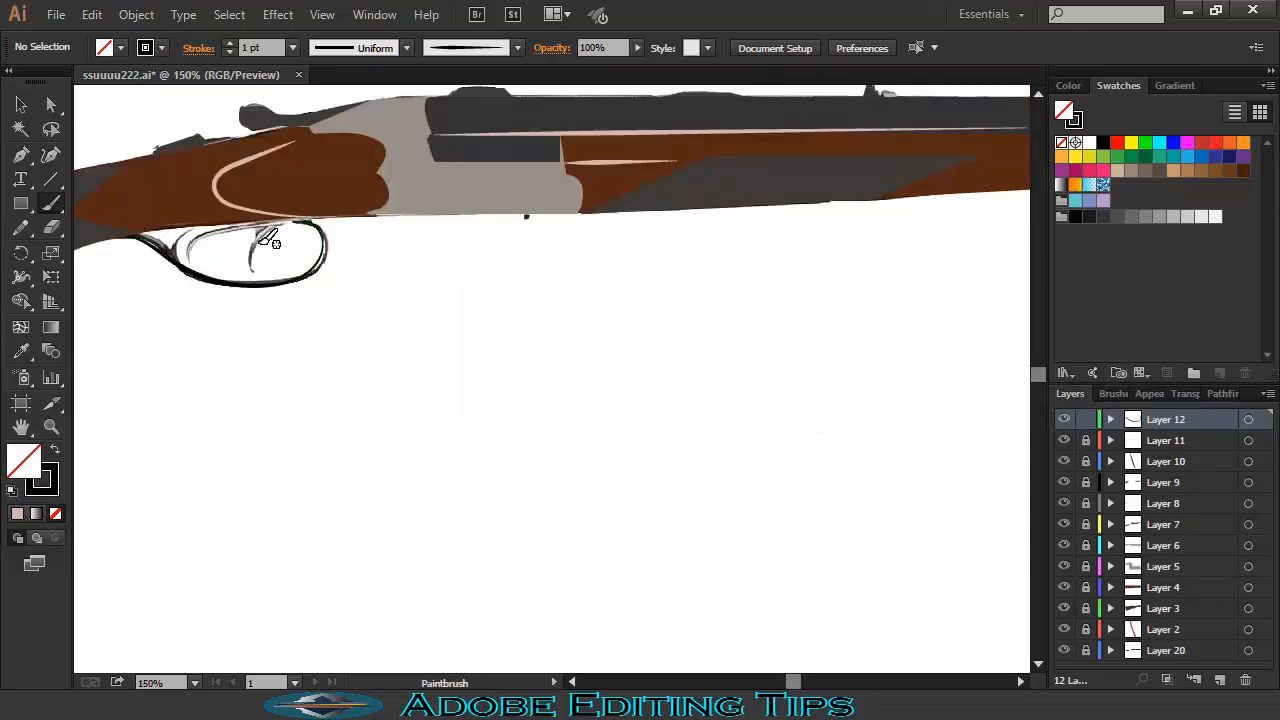
drag(255, 232, 270, 222)
drag(186, 255, 183, 236)
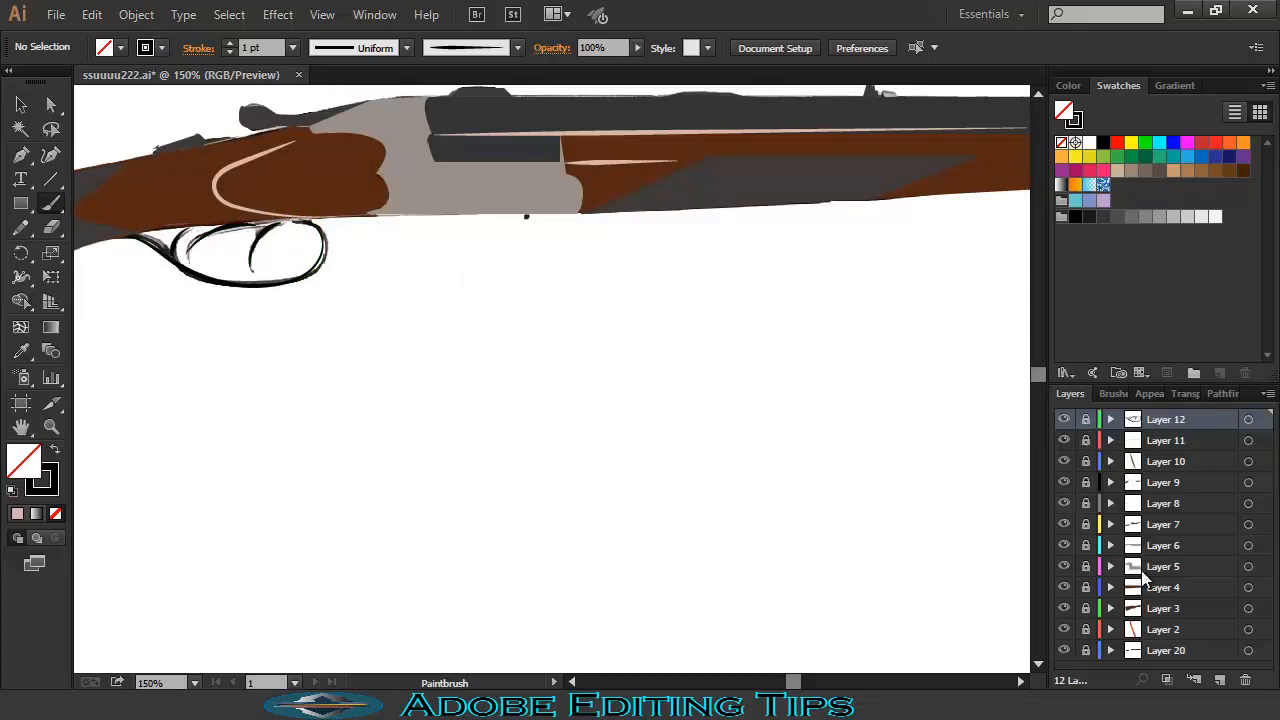
click(1155, 588)
- Recolour the forend shape to a brighter, more saturated brown with Recolor Artwork
key(v)
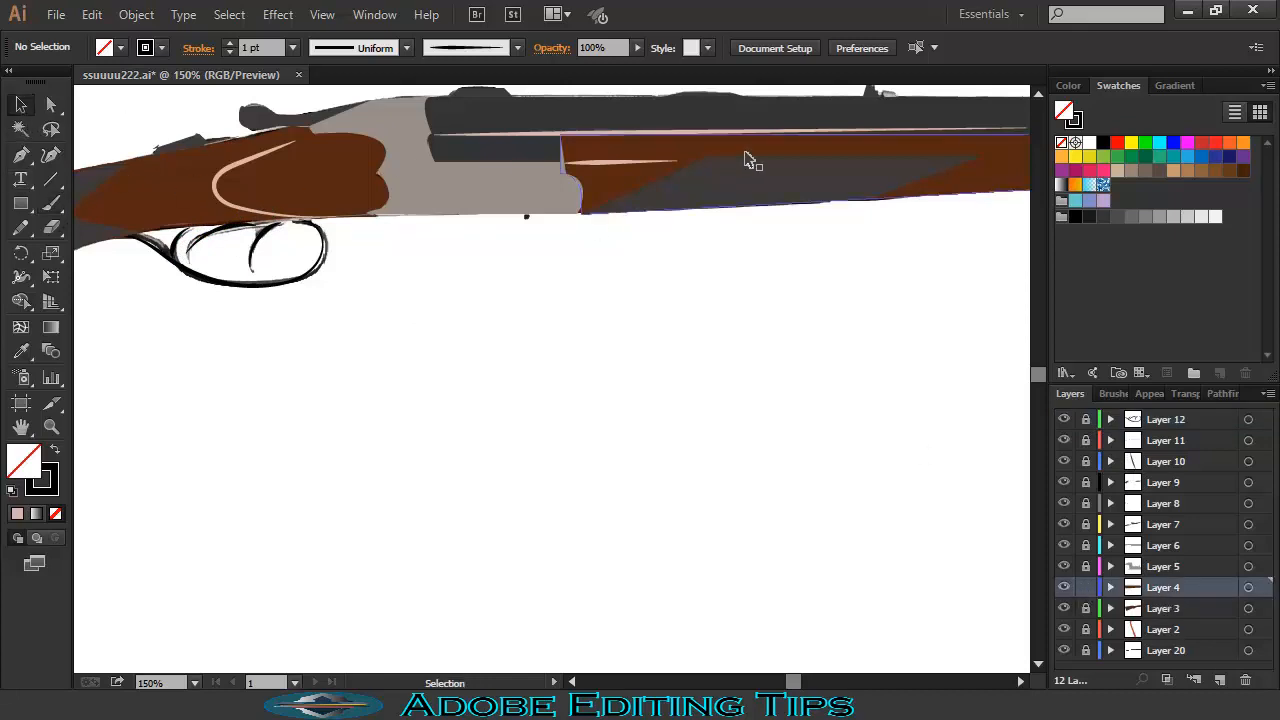
click(704, 146)
click(741, 47)
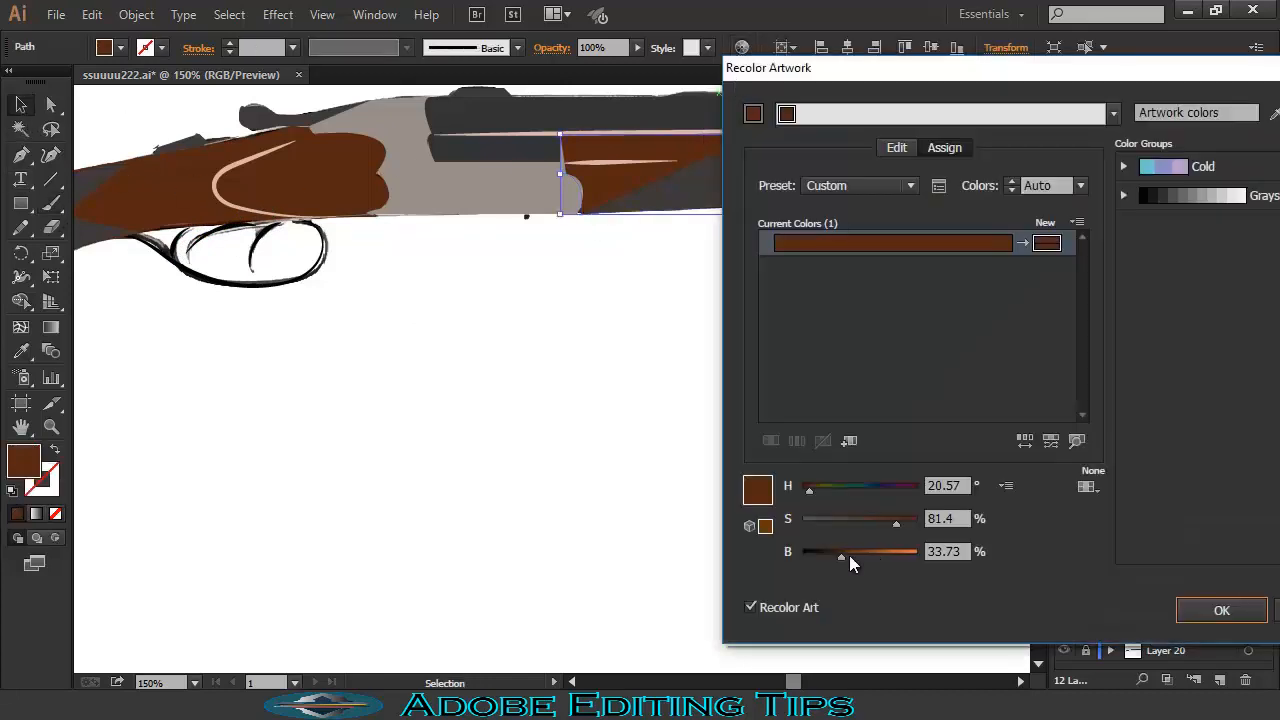
mouse_move(849, 557)
mouse_down()
mouse_move(902, 520)
mouse_move(854, 558)
mouse_up()
click(1182, 608)
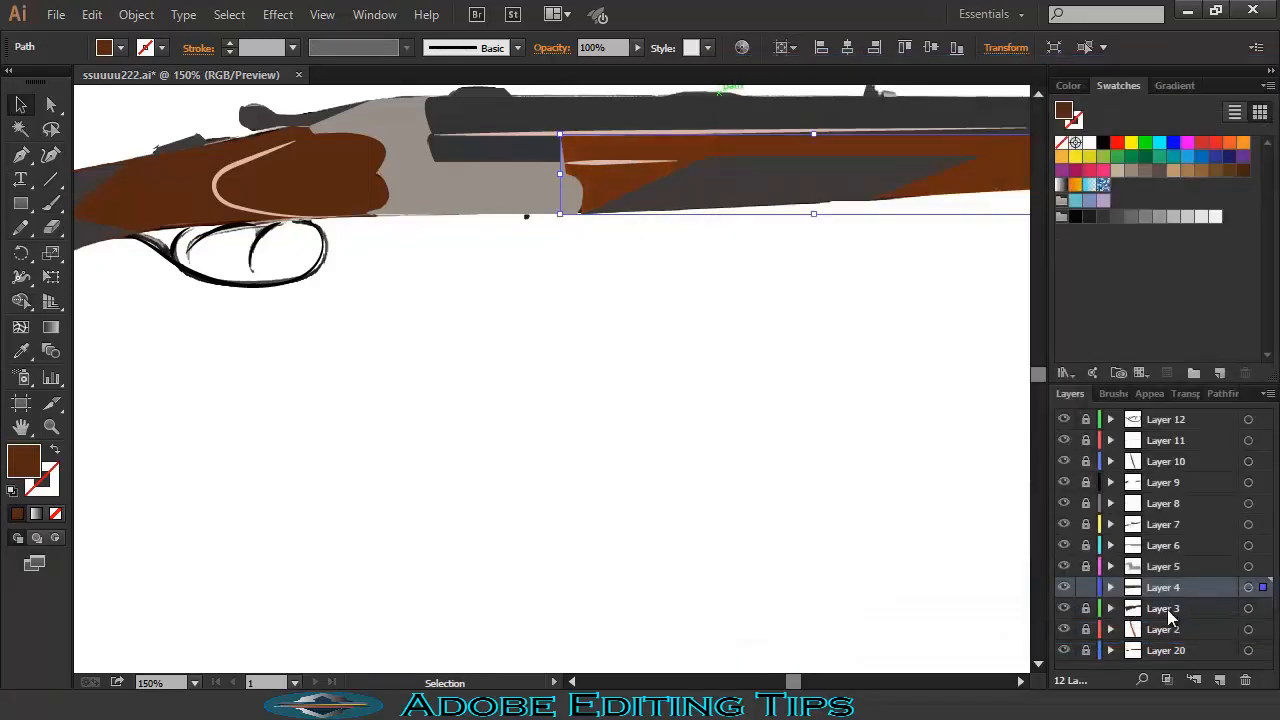
- On Layer 3, recolour the stock to 85% saturation with tuned brightness, then view the whole rifle
click(1168, 611)
click(1086, 609)
click(1085, 590)
click(134, 200)
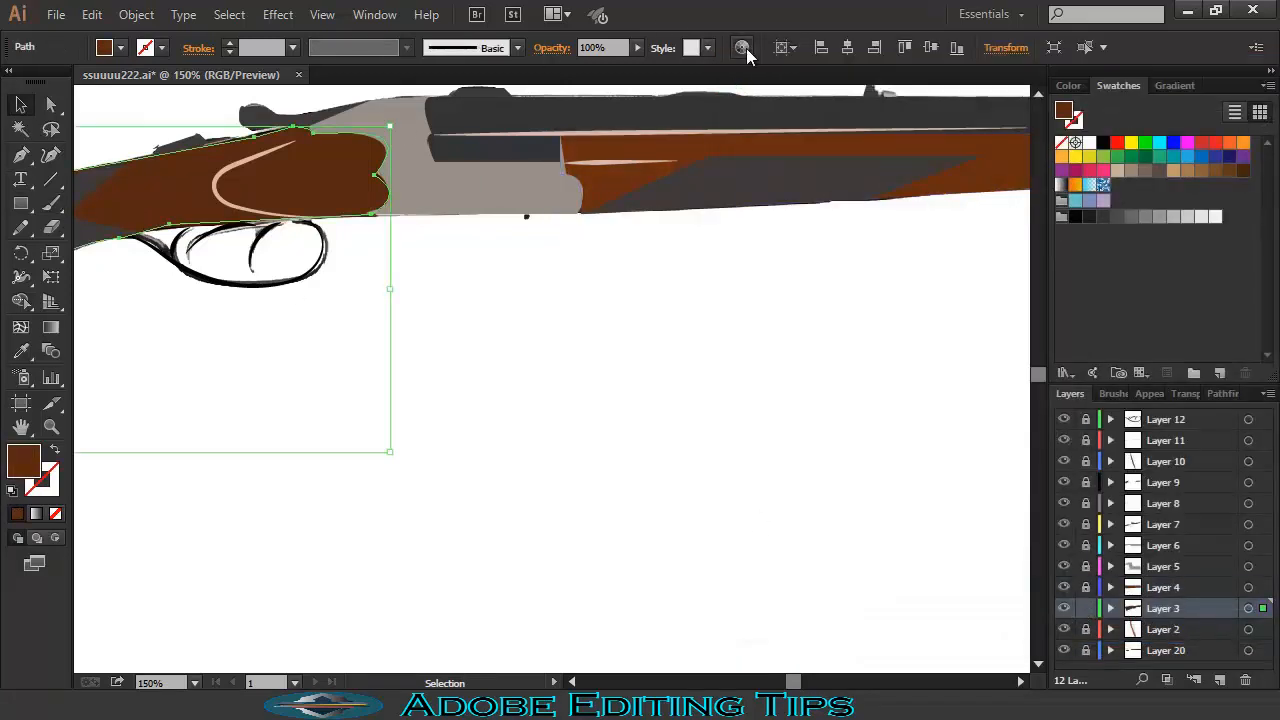
click(747, 49)
mouse_move(895, 525)
mouse_down()
mouse_move(885, 519)
mouse_move(900, 521)
mouse_up()
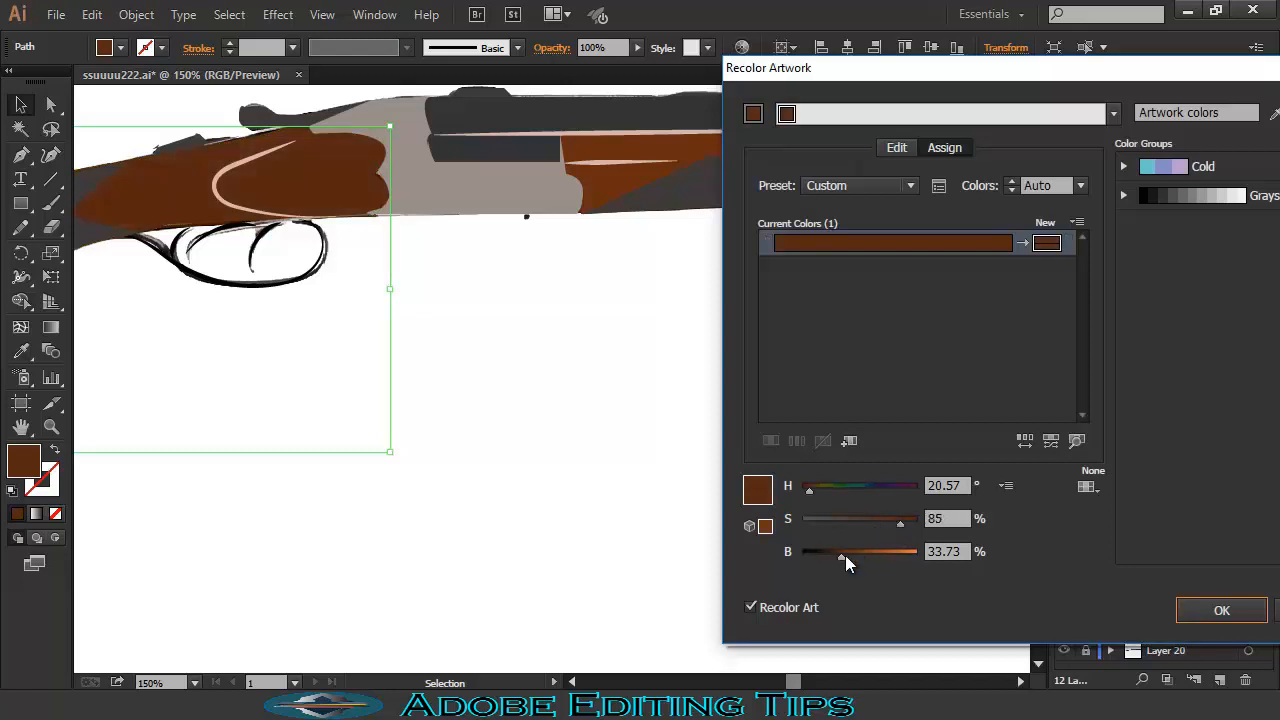
mouse_move(845, 557)
mouse_down()
mouse_move(870, 550)
mouse_move(851, 556)
mouse_up()
click(1220, 610)
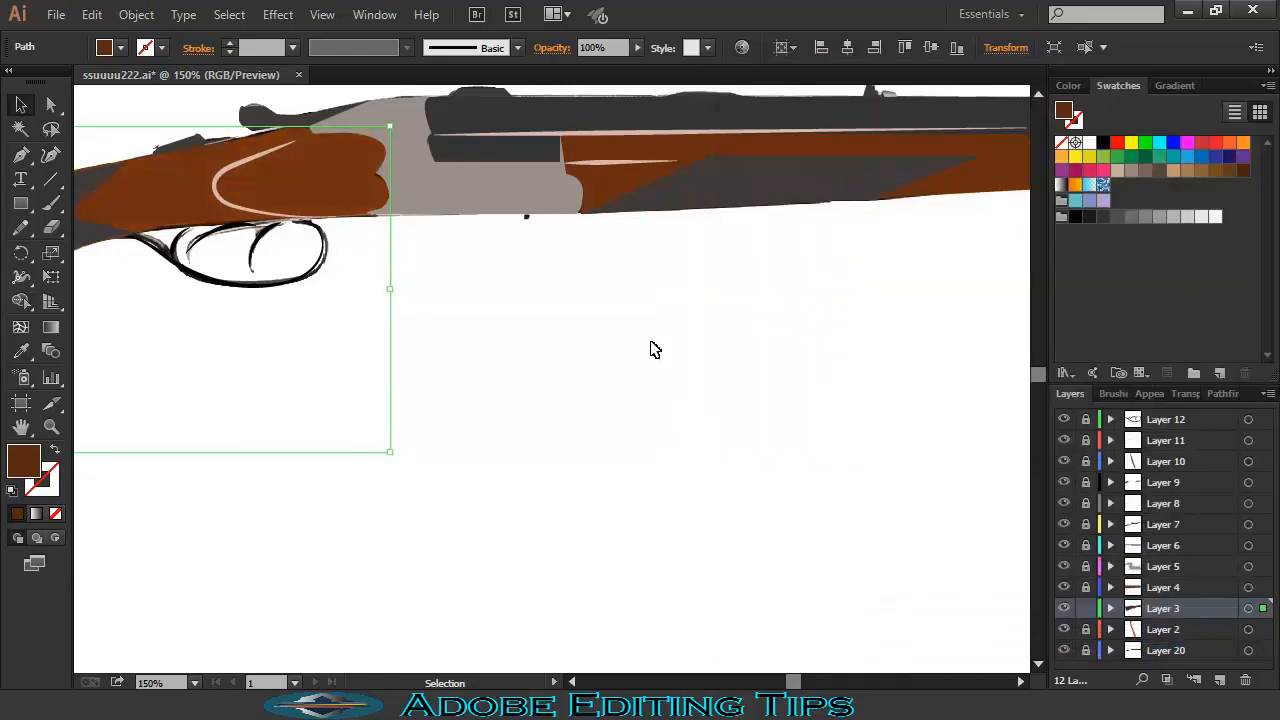
key(ctrl+minus)
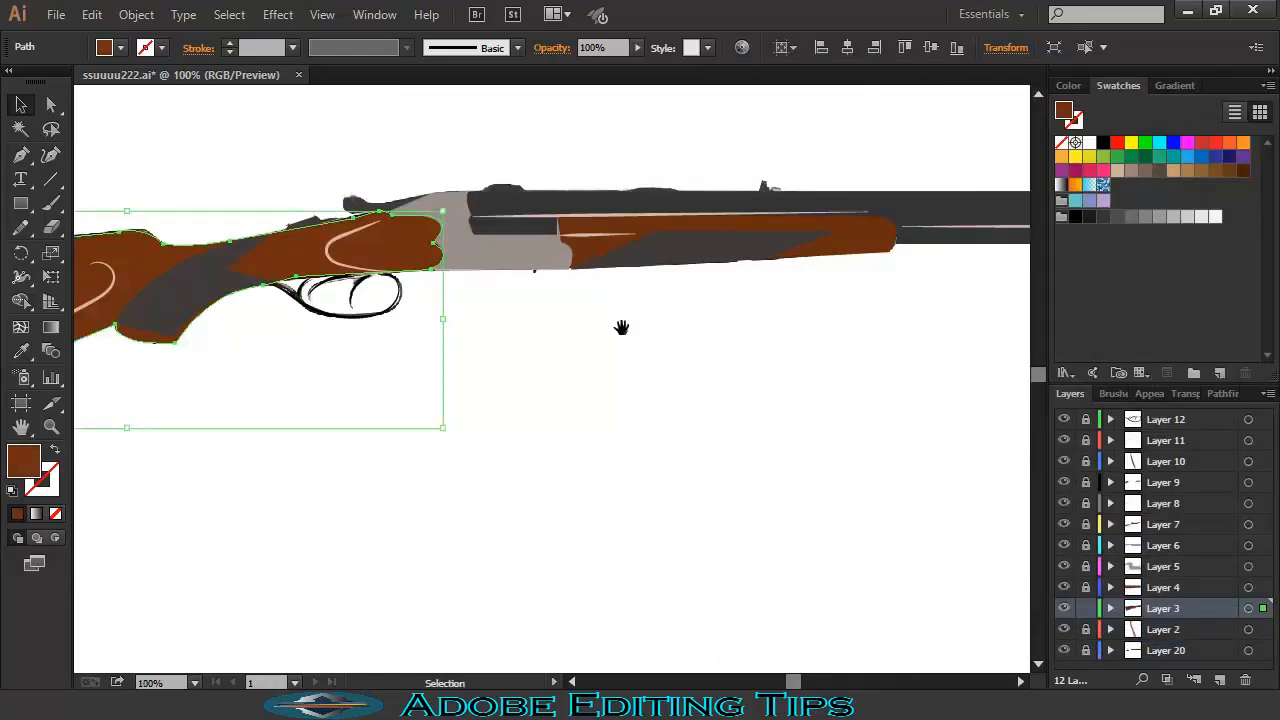
drag(621, 327, 868, 294)
click(910, 567)
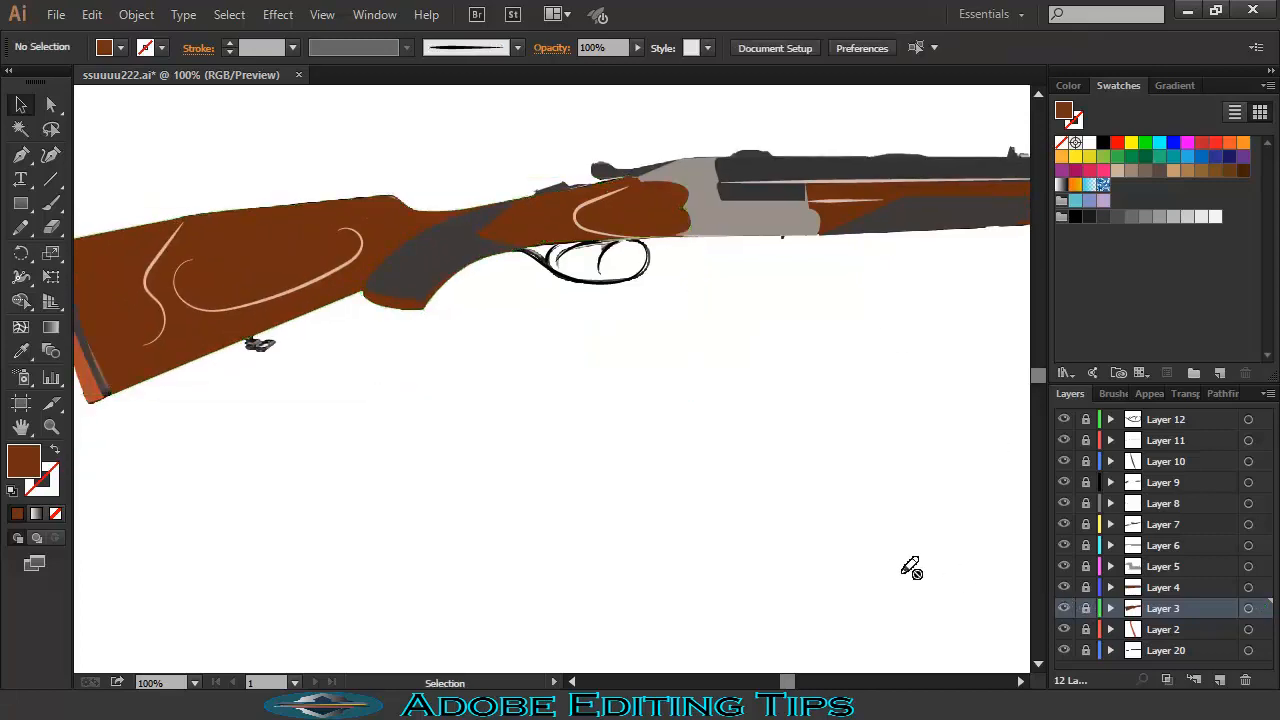
key(ctrl+minus)
key(ctrl+minus)
drag(896, 578, 710, 551)
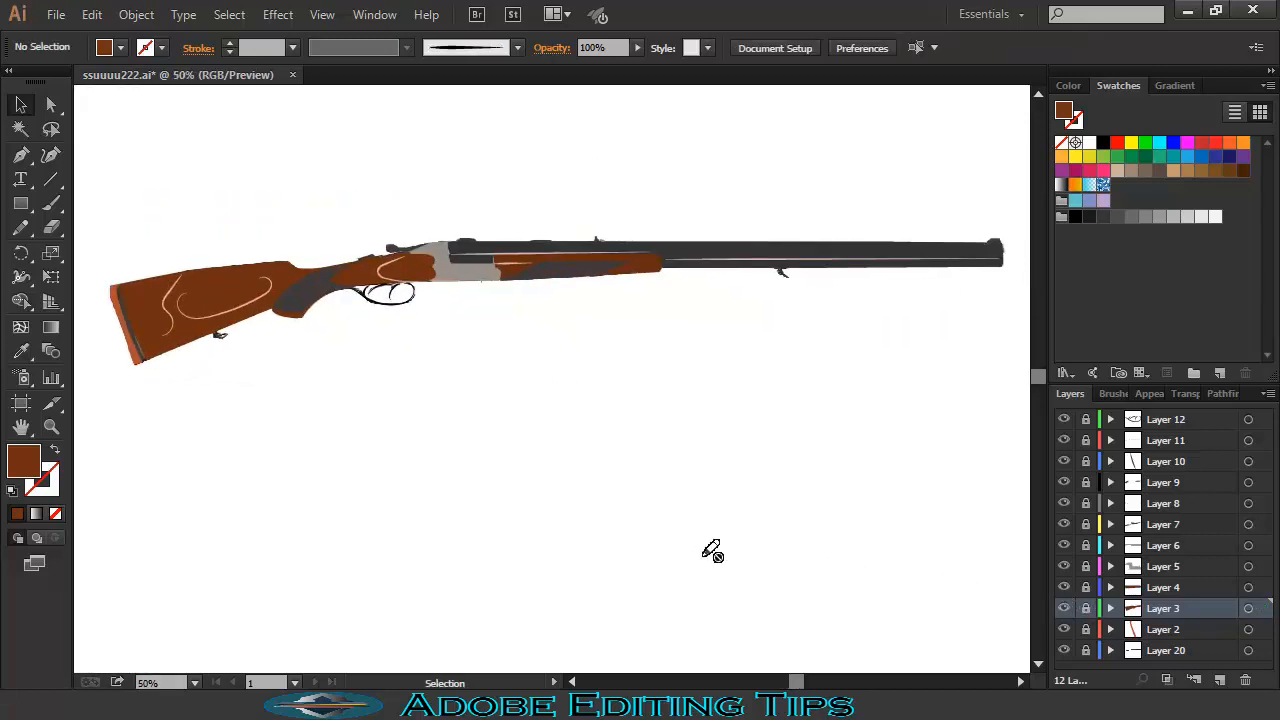